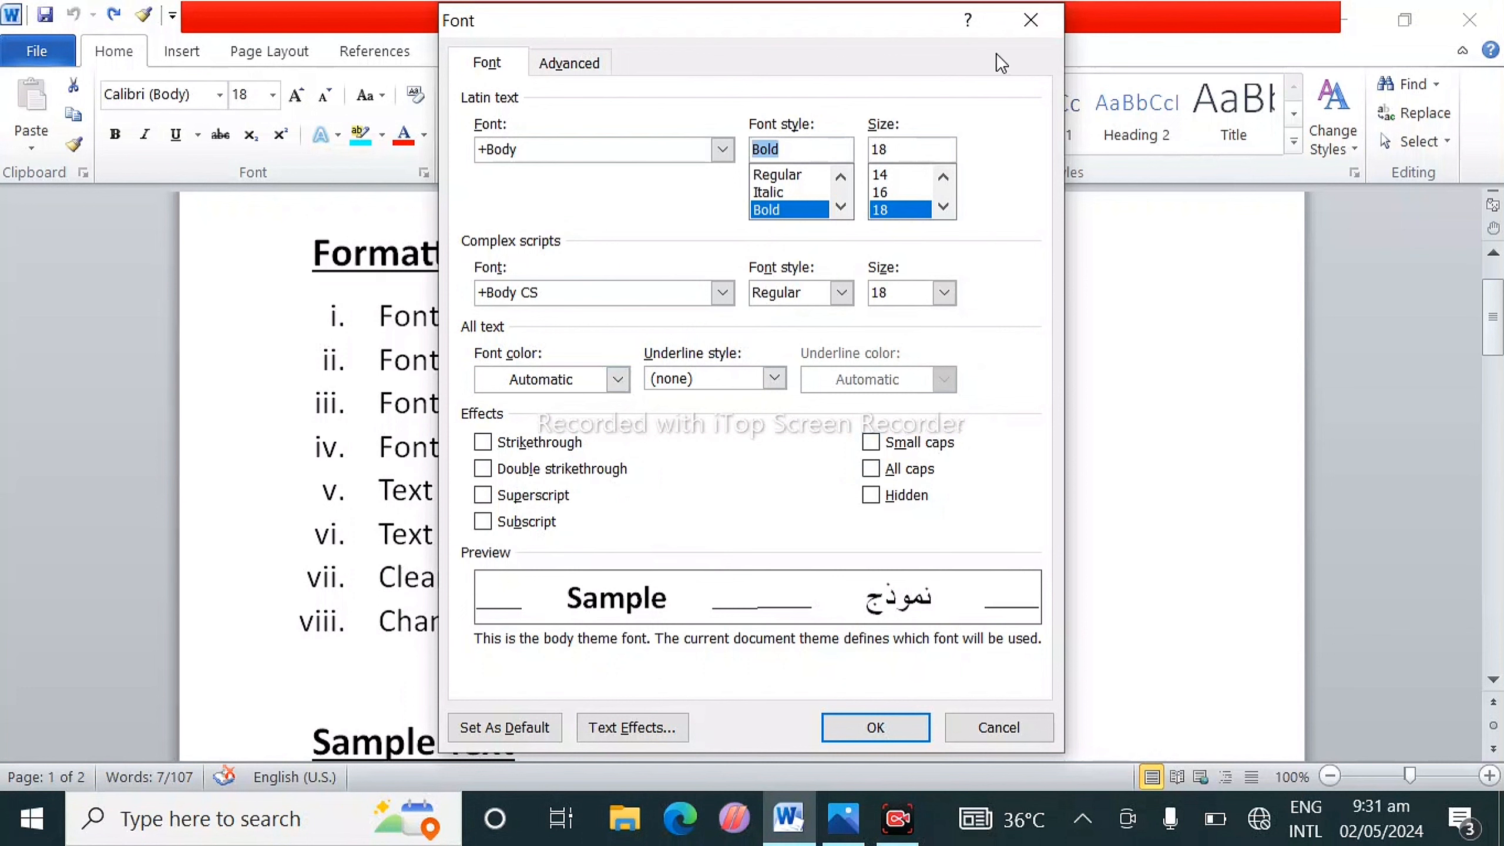
Step: Dismiss the Font dialog without applying changes and clear the text selection in the Sample Text section
{"action": "left_click", "coordinate": [1031, 20]}
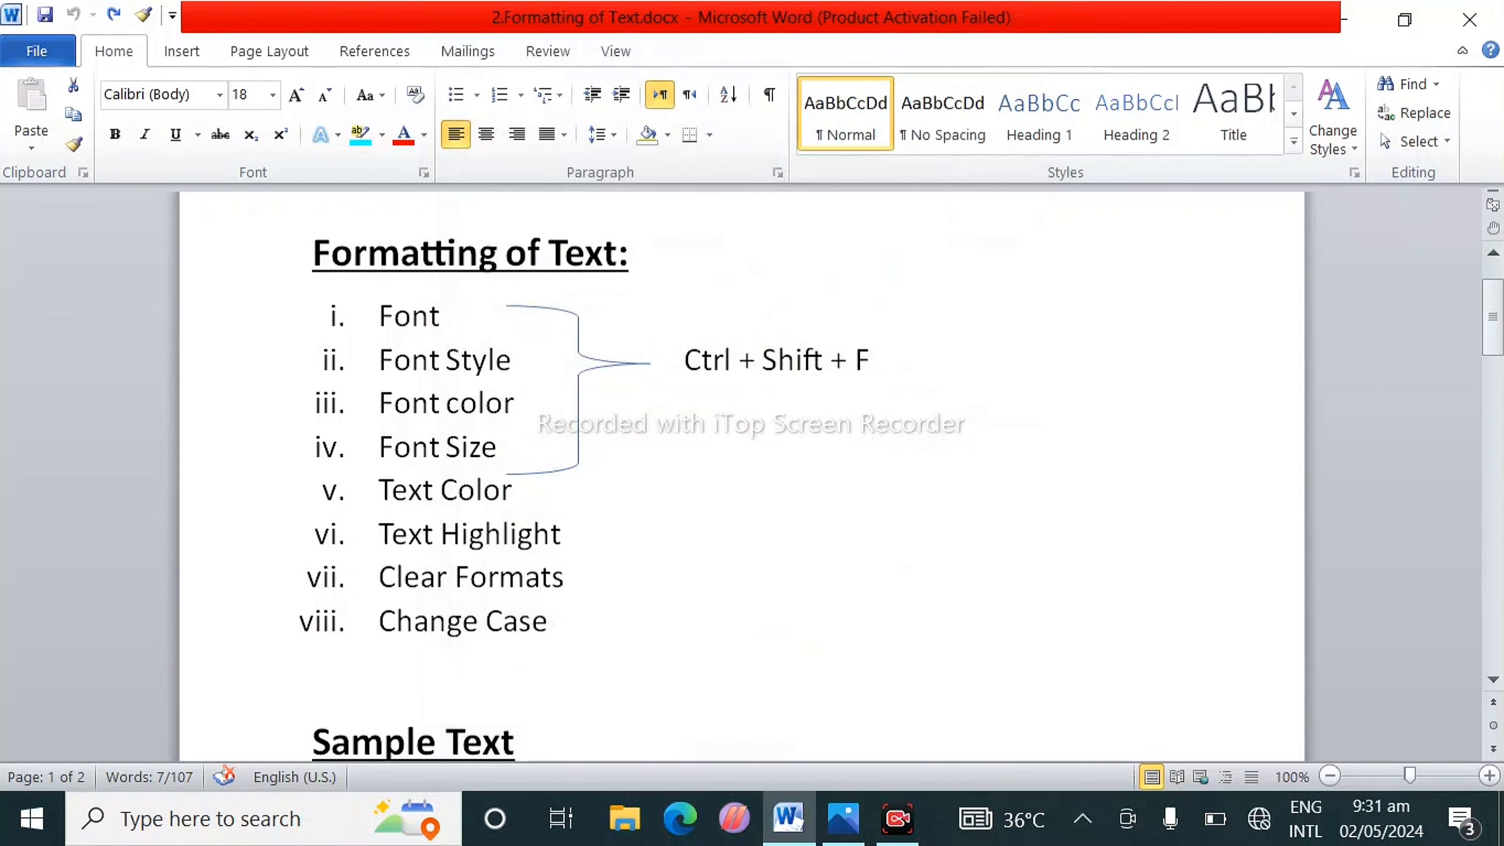
{"action": "scroll", "coordinate": [741, 474], "scroll_direction": "down", "scroll_amount": 5}
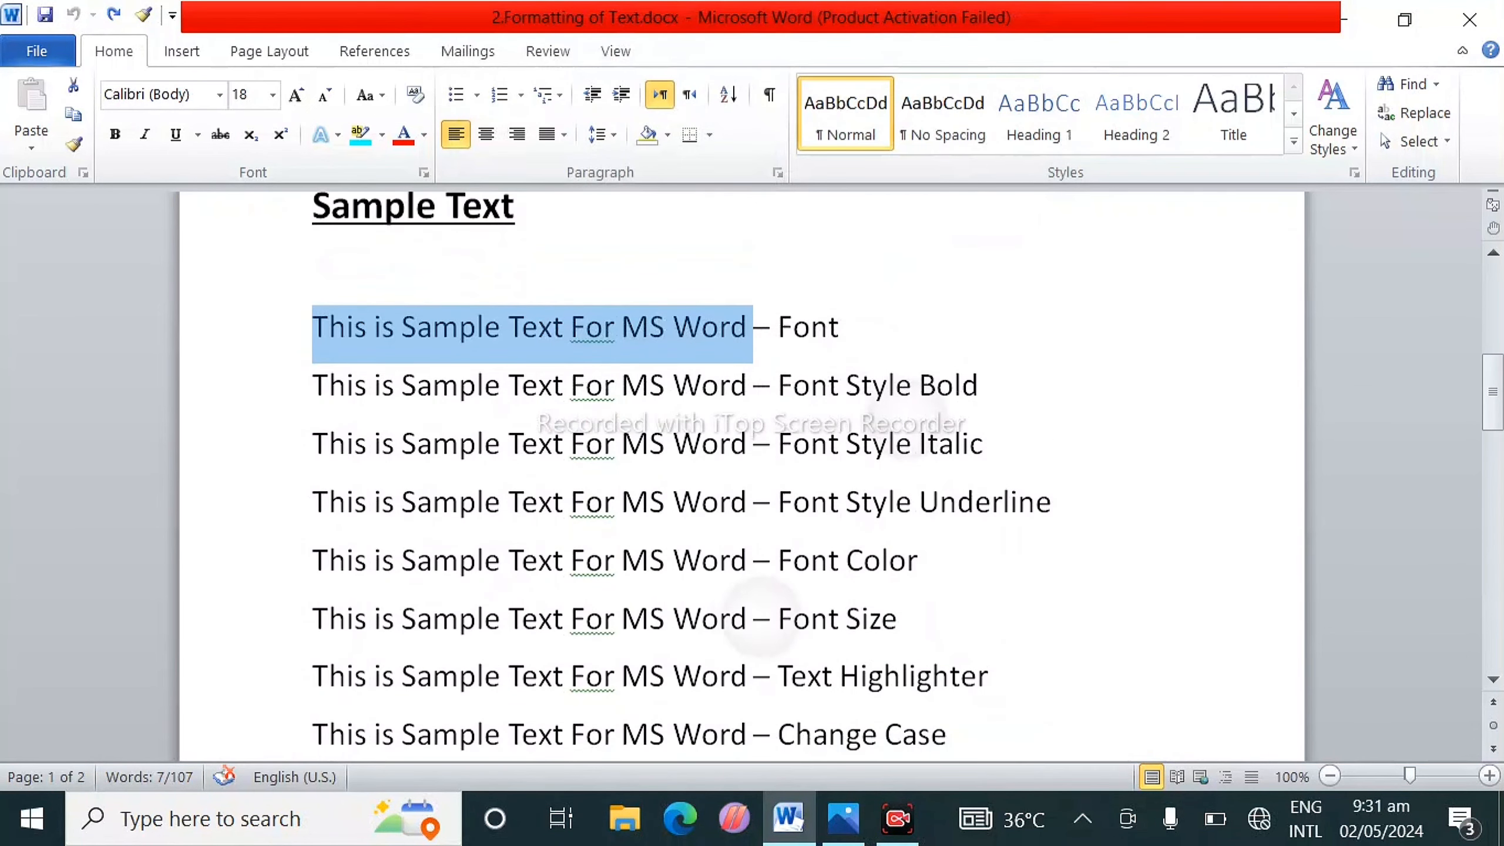
{"action": "scroll", "coordinate": [740, 474], "scroll_direction": "down", "scroll_amount": 2}
{"action": "scroll", "coordinate": [740, 474], "scroll_direction": "up", "scroll_amount": 1}
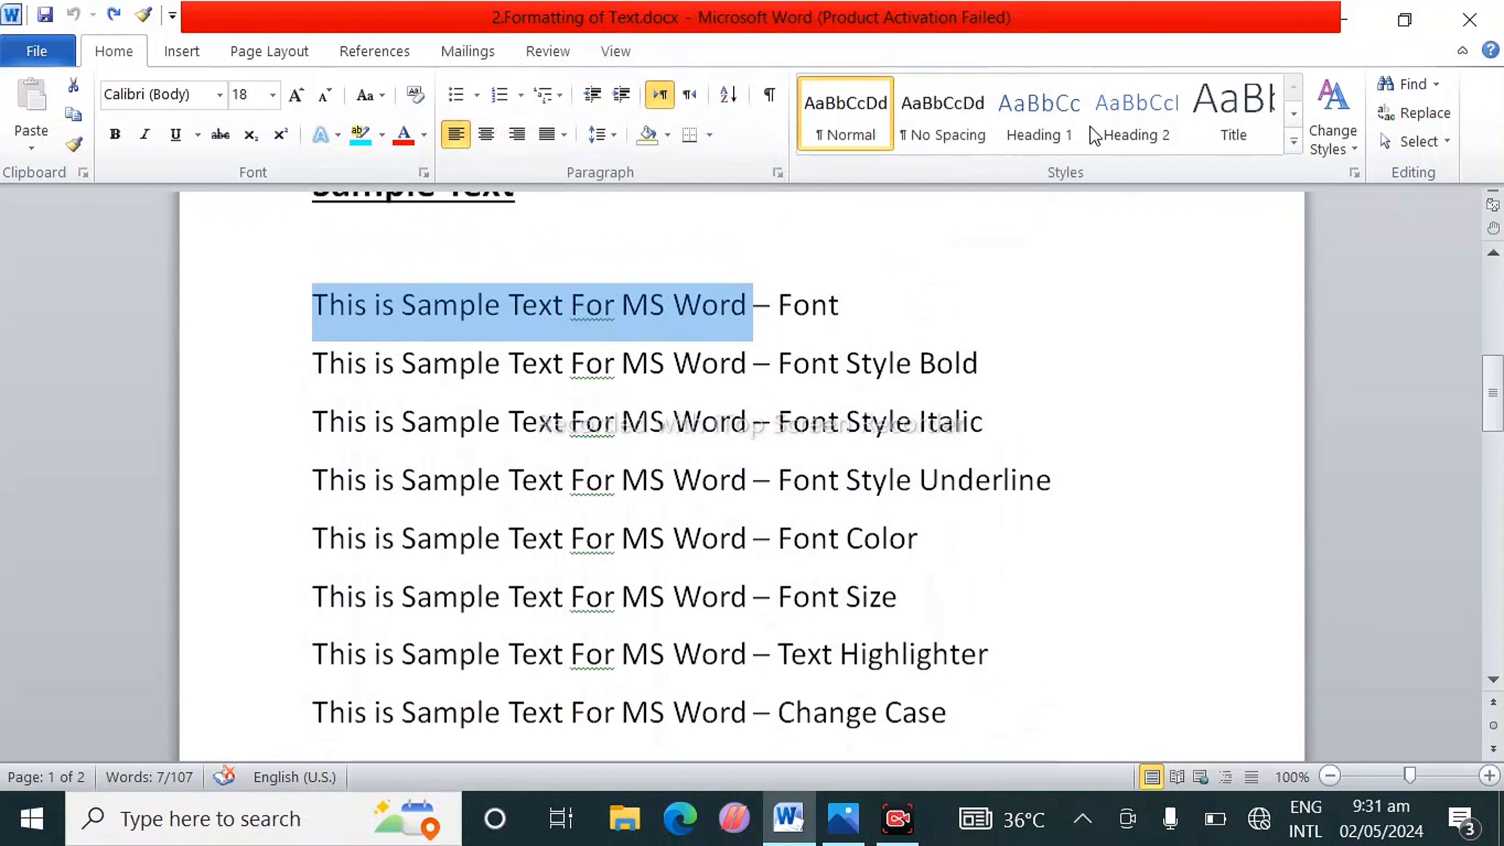
{"action": "left_click", "coordinate": [922, 284]}
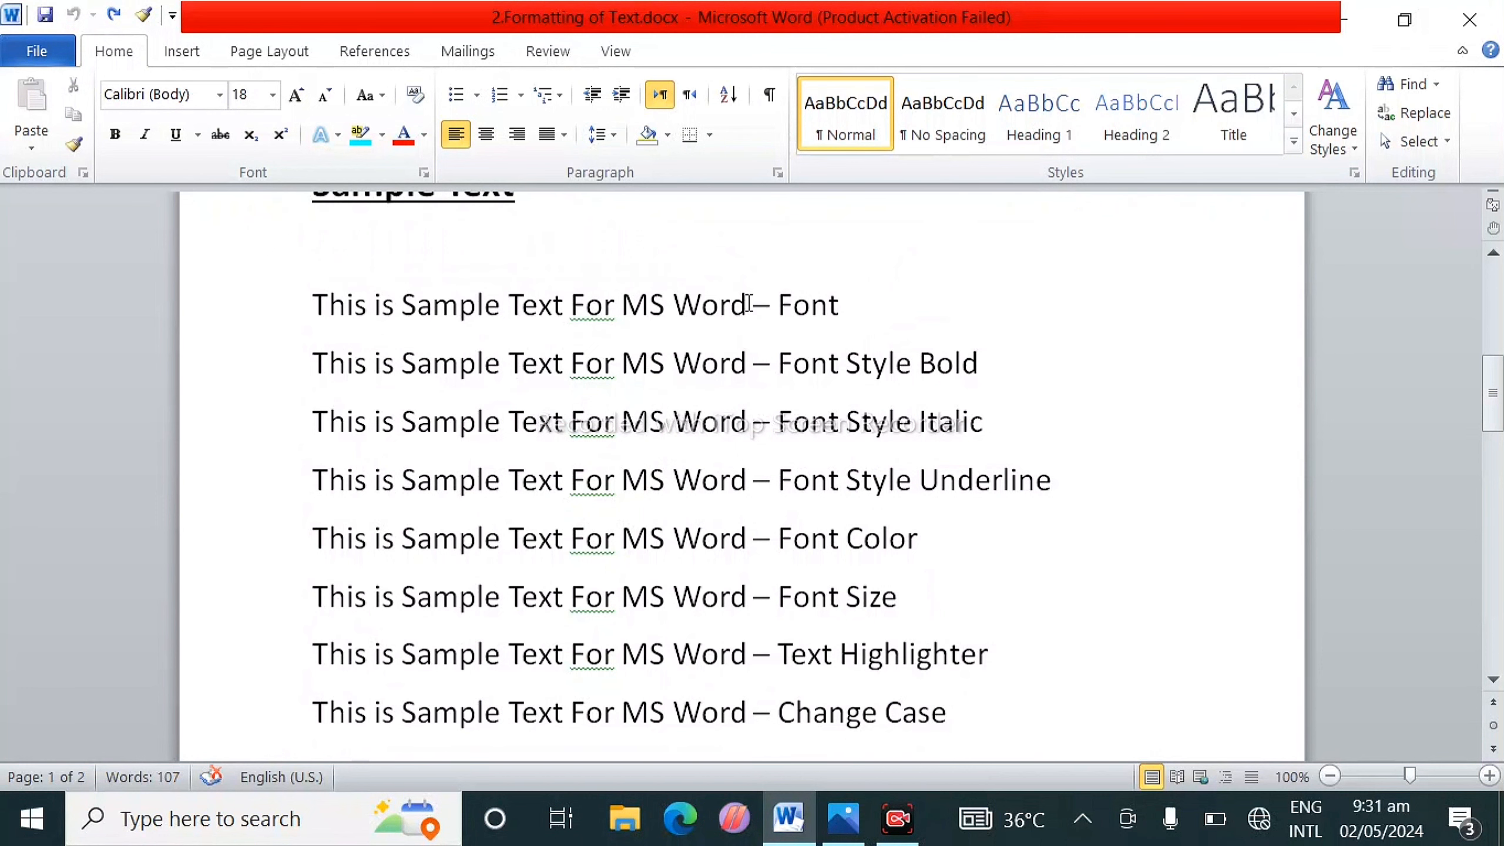
Step: Set the font of "This is Sample Text For MS Word" on the Font line to Bahnschrift Condensed
{"action": "left_click_drag", "start_coordinate": [749, 303], "coordinate": [312, 300]}
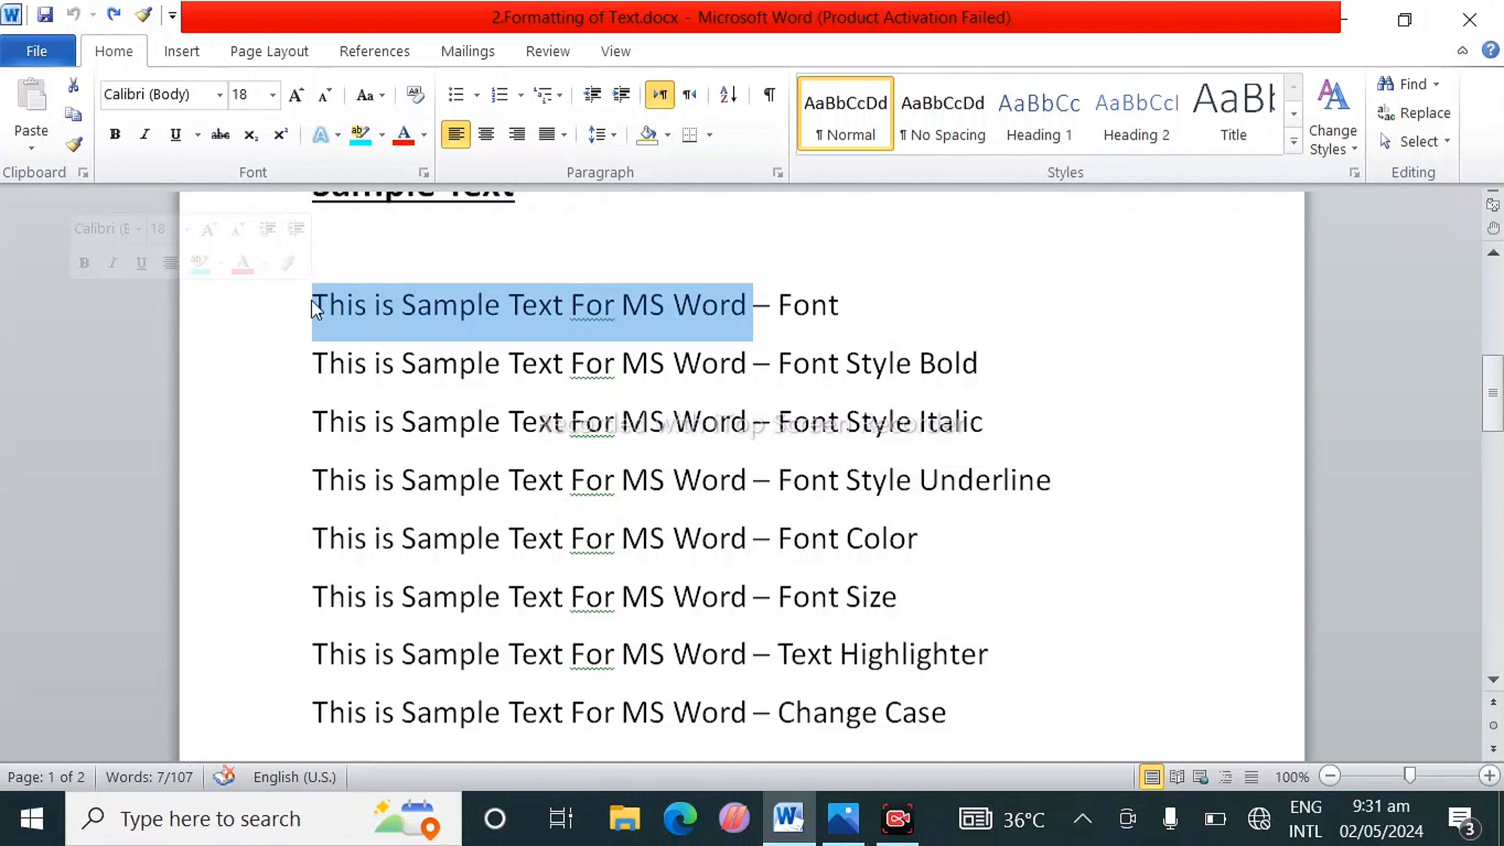
{"action": "left_click", "coordinate": [218, 94]}
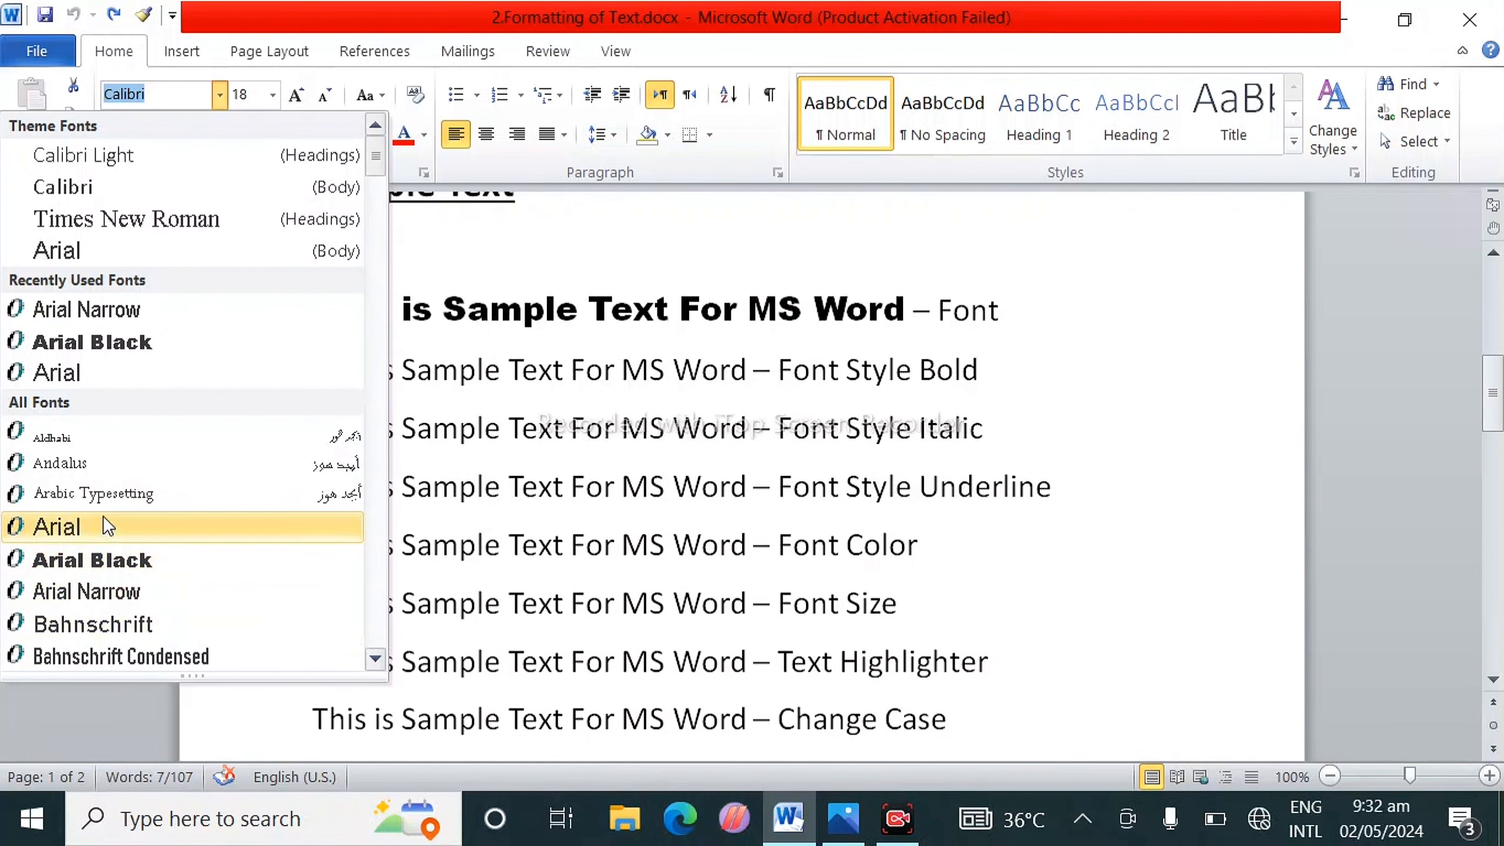
{"action": "left_click", "coordinate": [102, 656]}
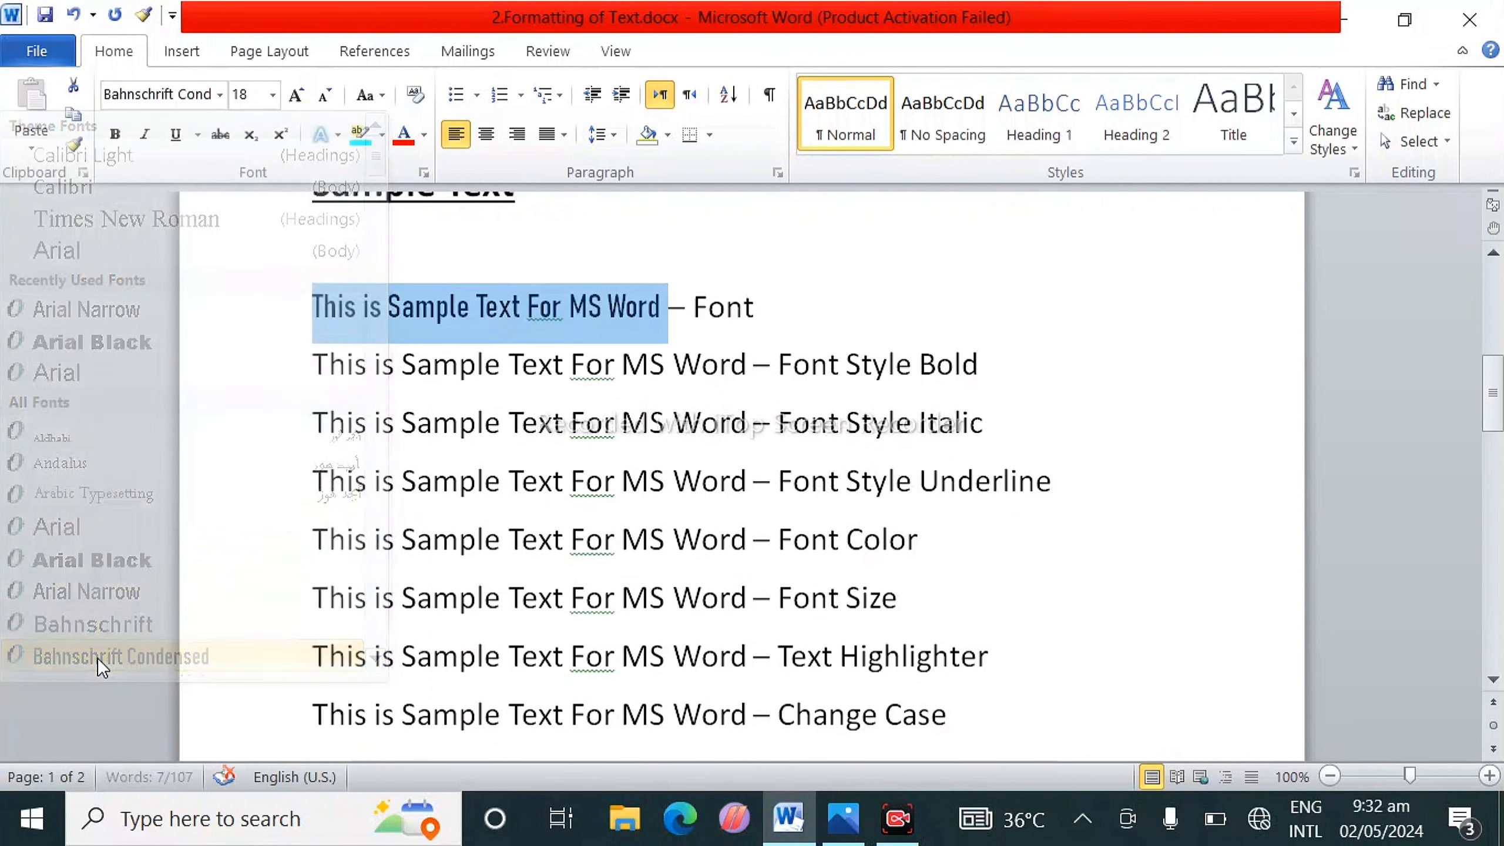
{"action": "left_click", "coordinate": [787, 291]}
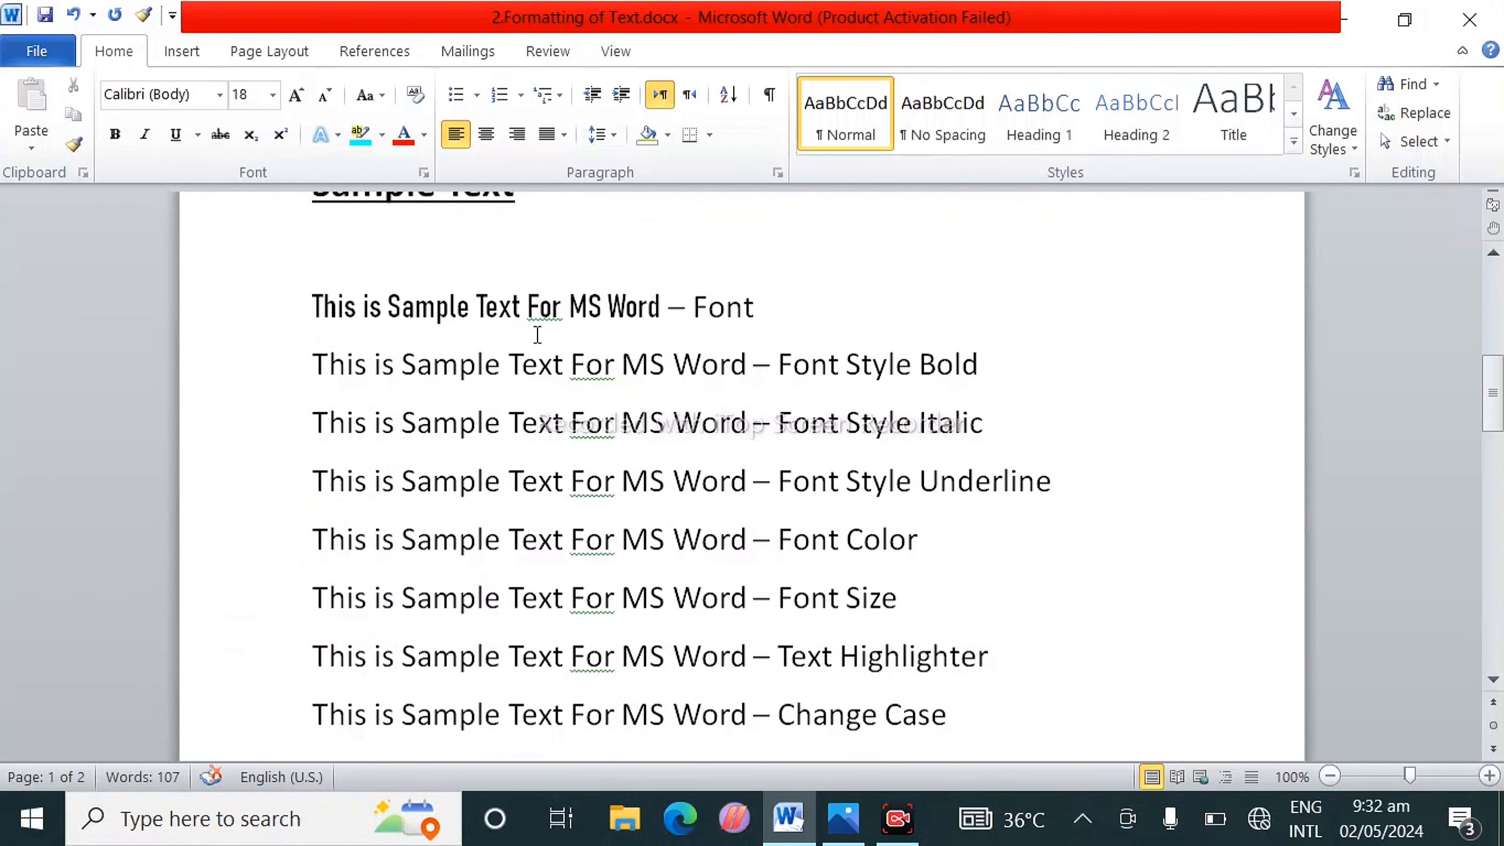
Step: Change the font of "This is Sample Text For MS Word" on the Font line to the theme font Arial (Body)
{"action": "left_click", "coordinate": [220, 95]}
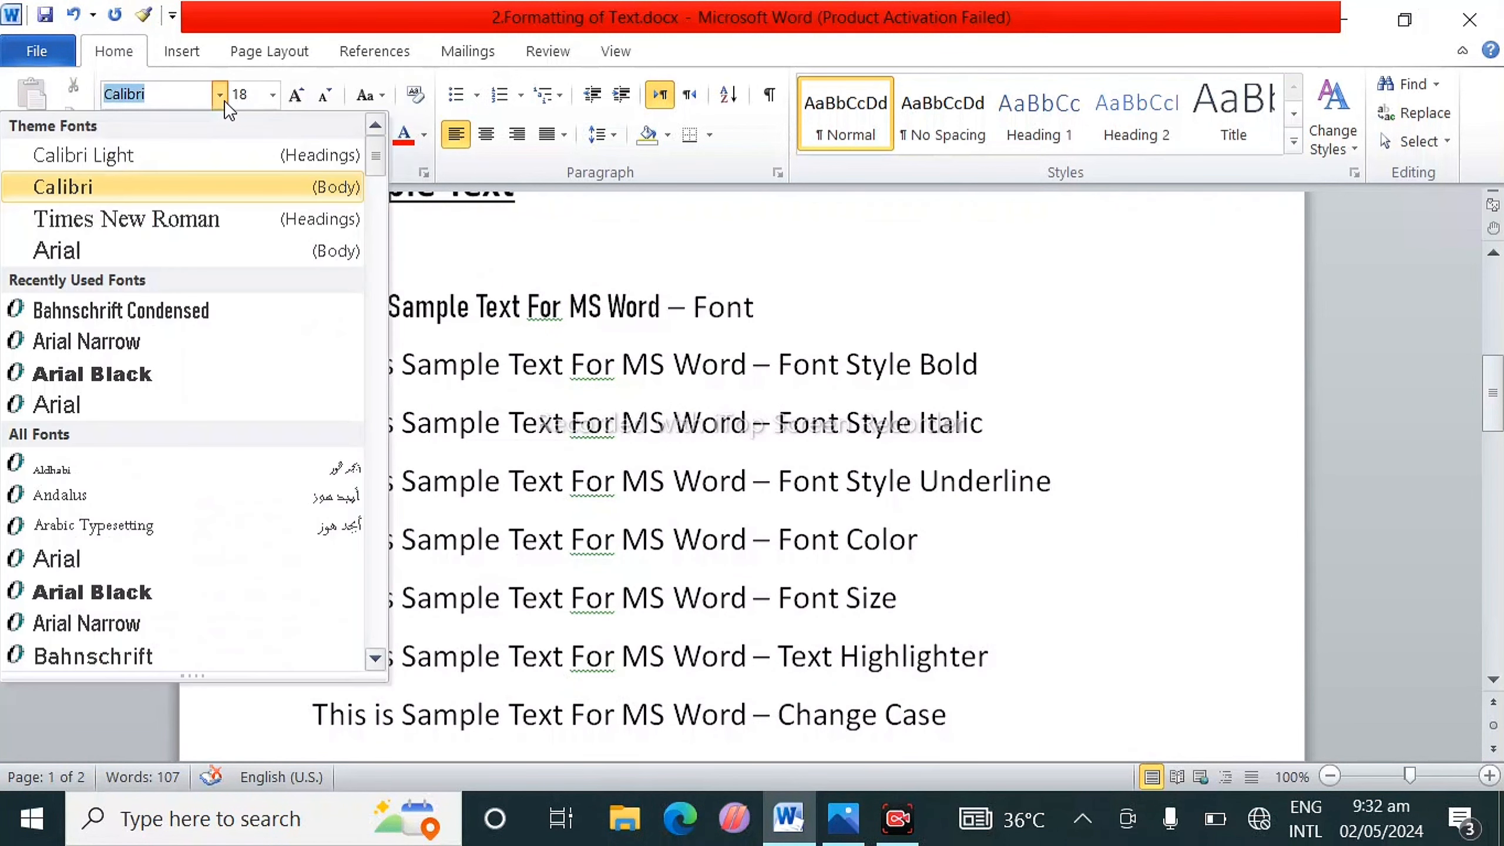
{"action": "left_click", "coordinate": [662, 323]}
{"action": "left_click", "coordinate": [652, 307]}
{"action": "left_click_drag", "start_coordinate": [651, 308], "coordinate": [252, 309]}
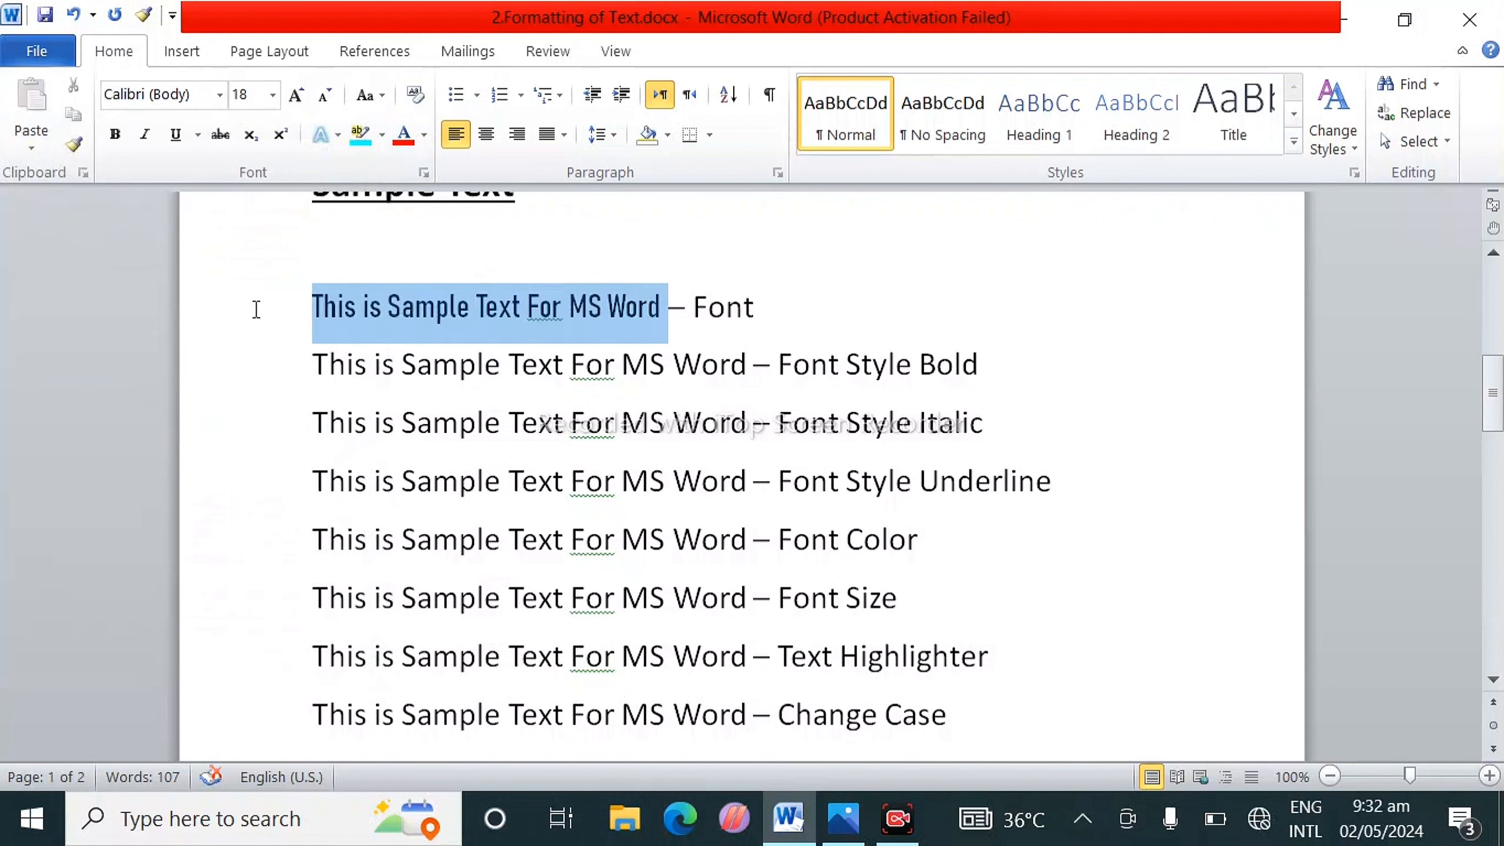
{"action": "left_click", "coordinate": [220, 95]}
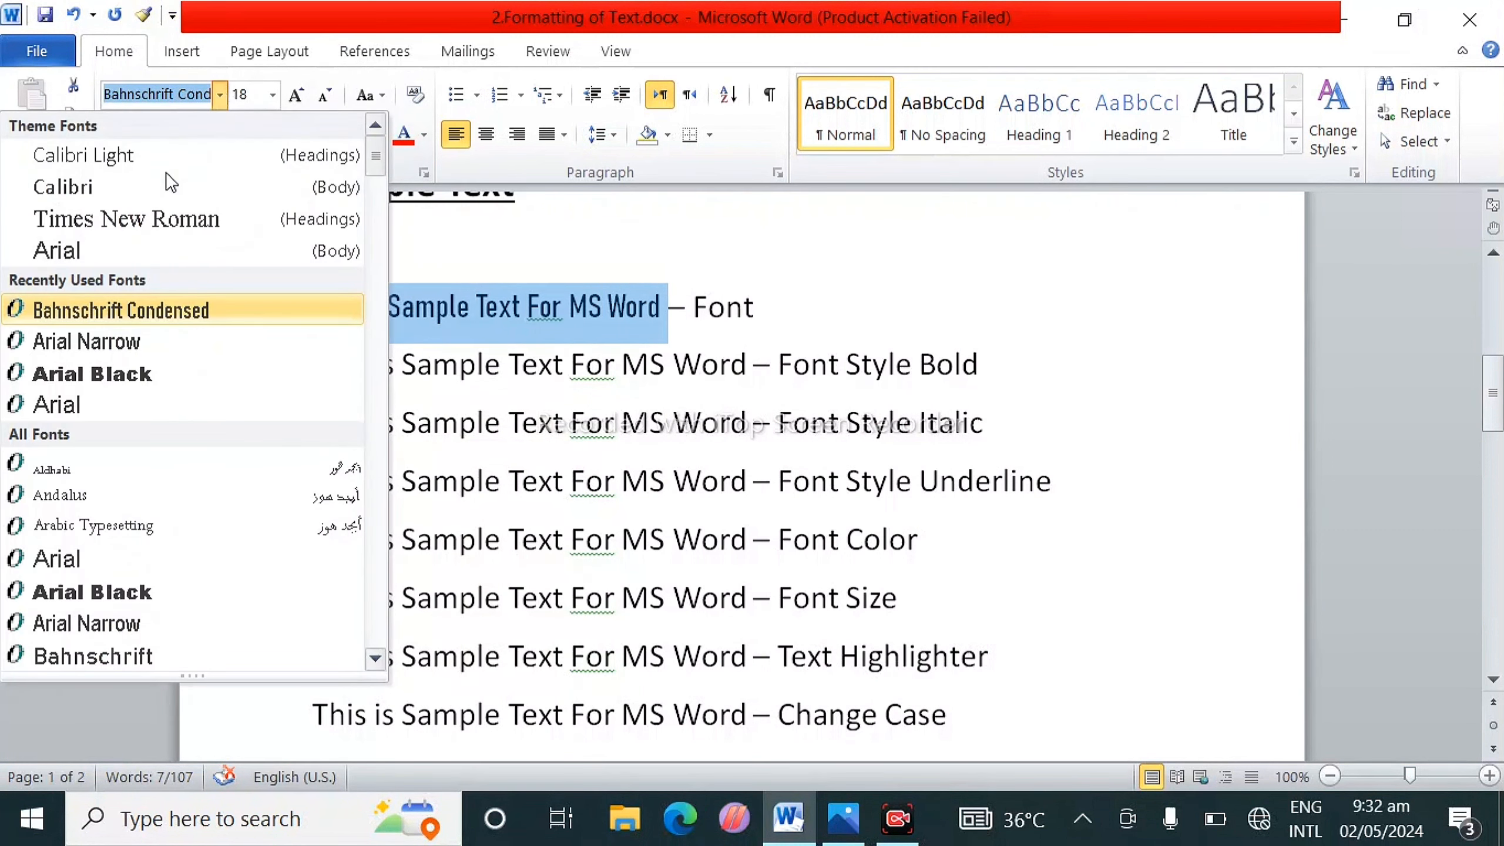
{"action": "left_click", "coordinate": [103, 259]}
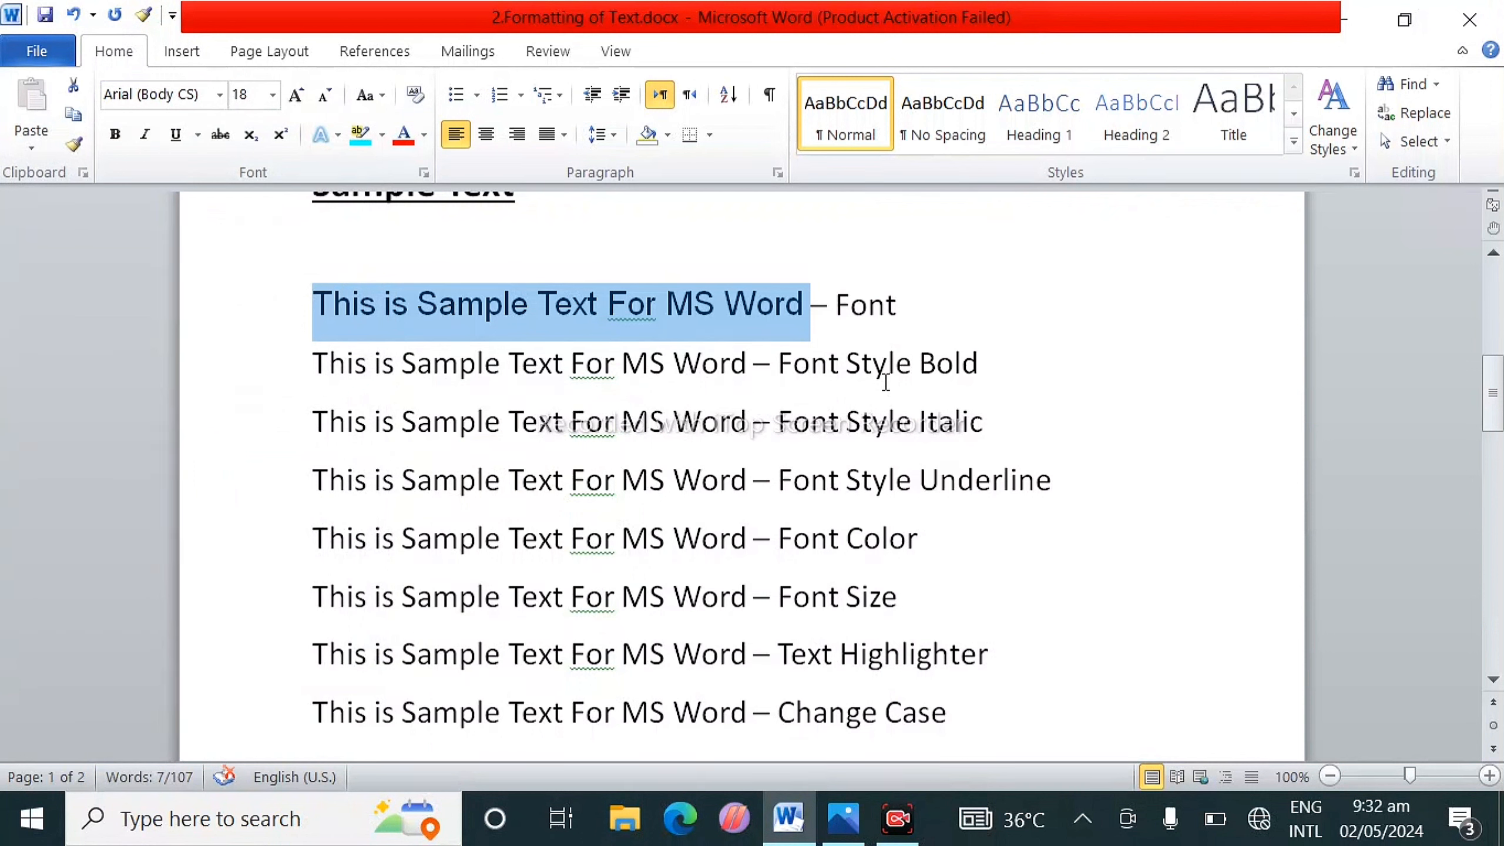
Step: Try bold on "This is Sample Text For MS Word" on the Font Style Bold line and undo it
{"action": "left_click", "coordinate": [747, 370]}
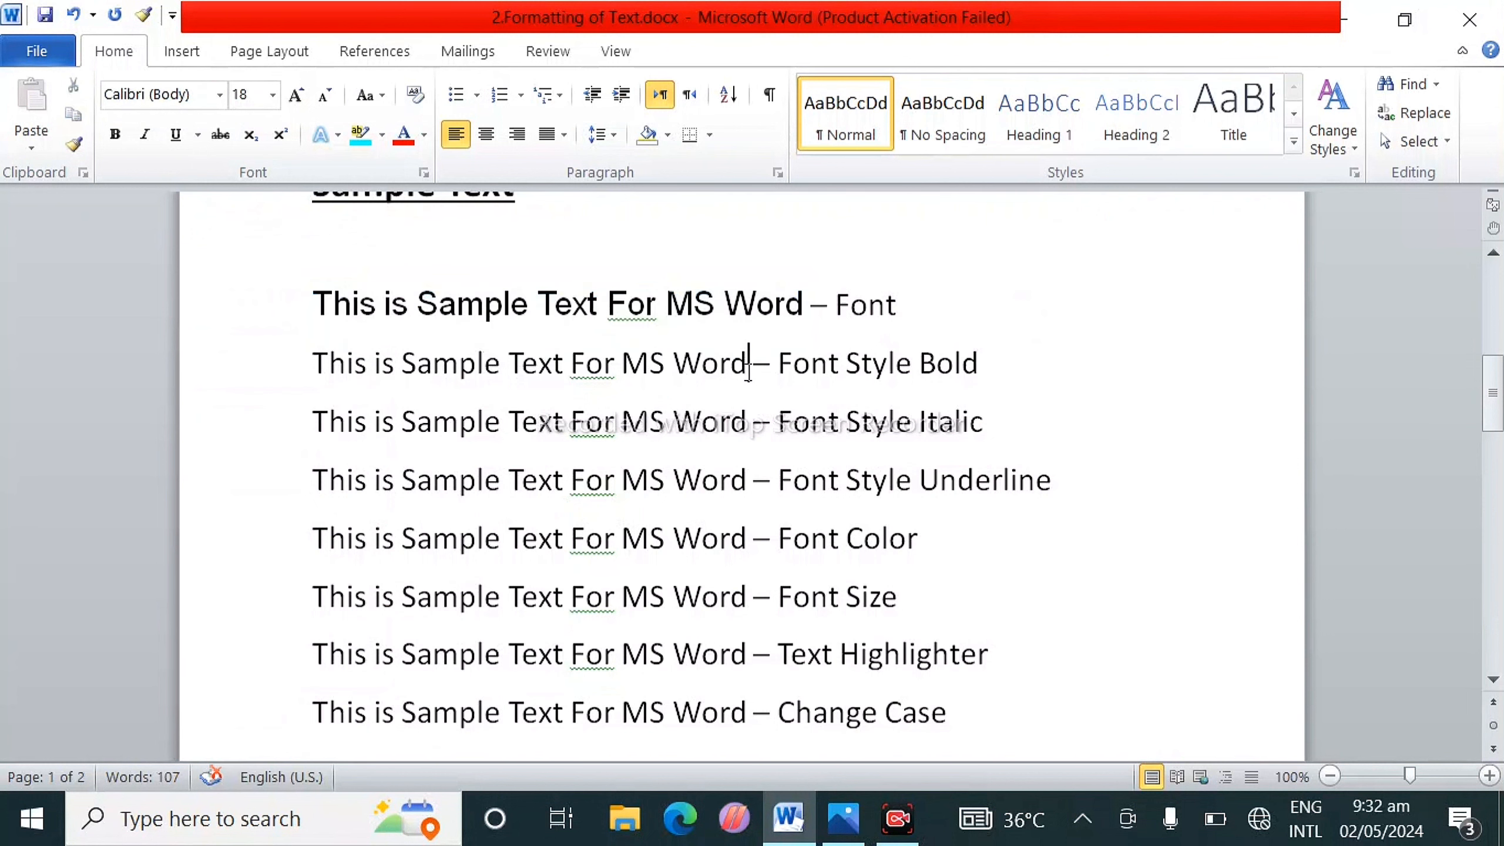
{"action": "left_click_drag", "start_coordinate": [748, 371], "coordinate": [340, 367]}
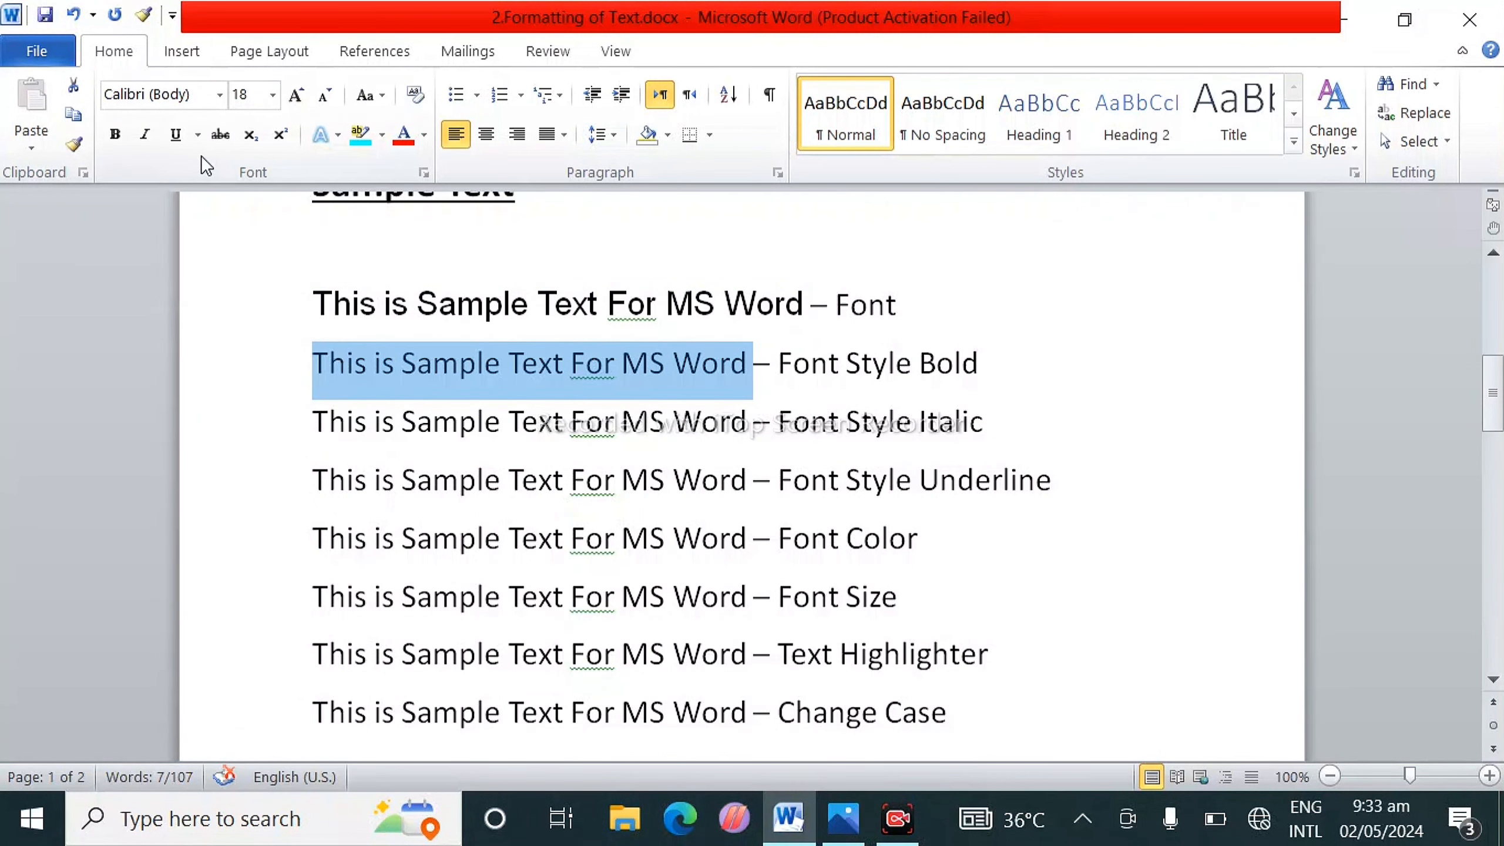
{"action": "left_click", "coordinate": [124, 135]}
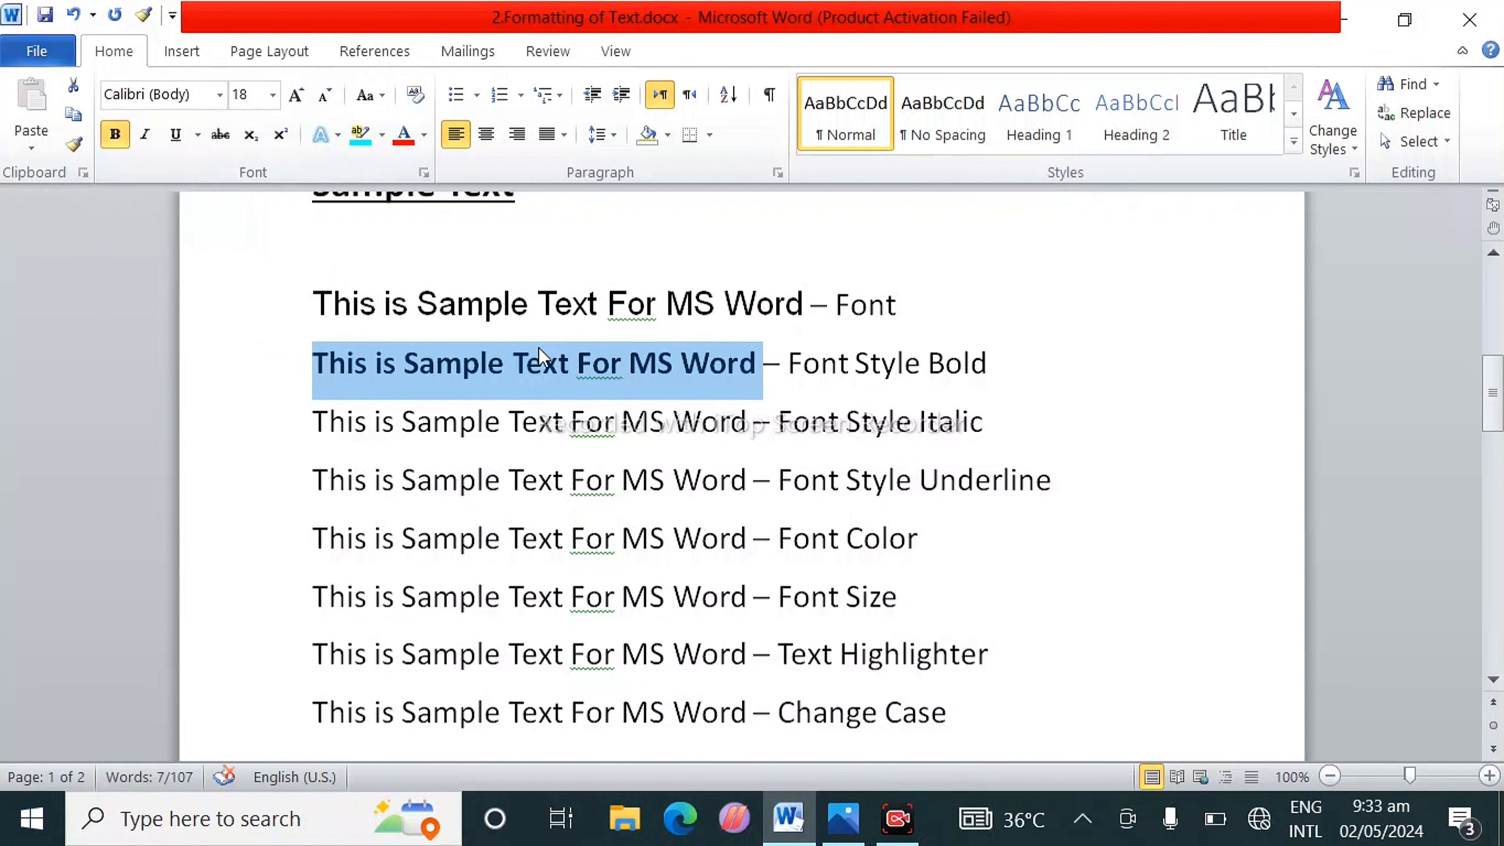
{"action": "key", "text": "ctrl+z"}
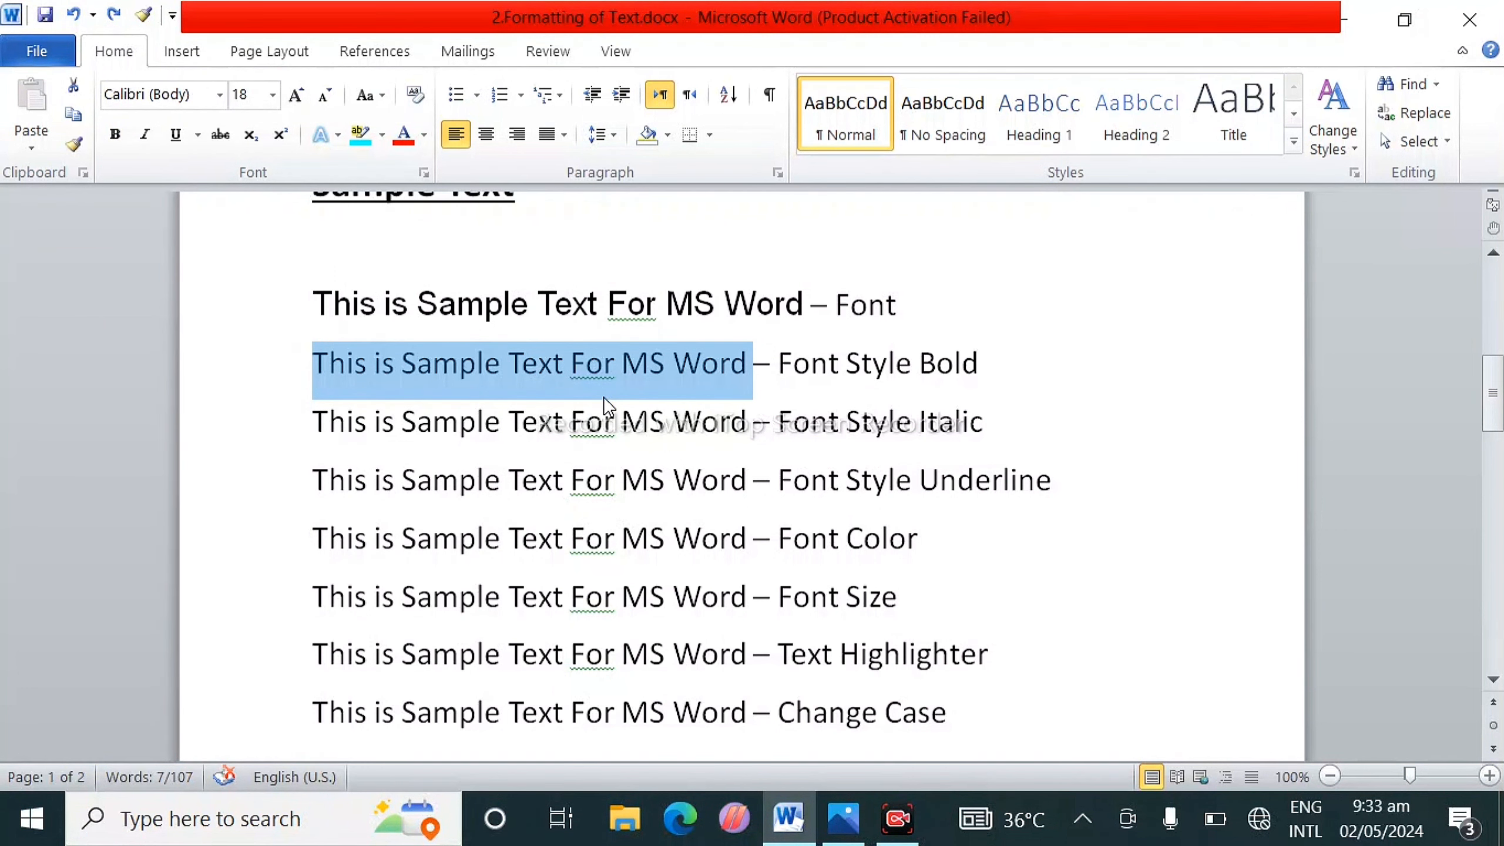
Step: Make "This is Sample Text For MS Word" bold on the Font Style Bold line
{"action": "left_click", "coordinate": [758, 377]}
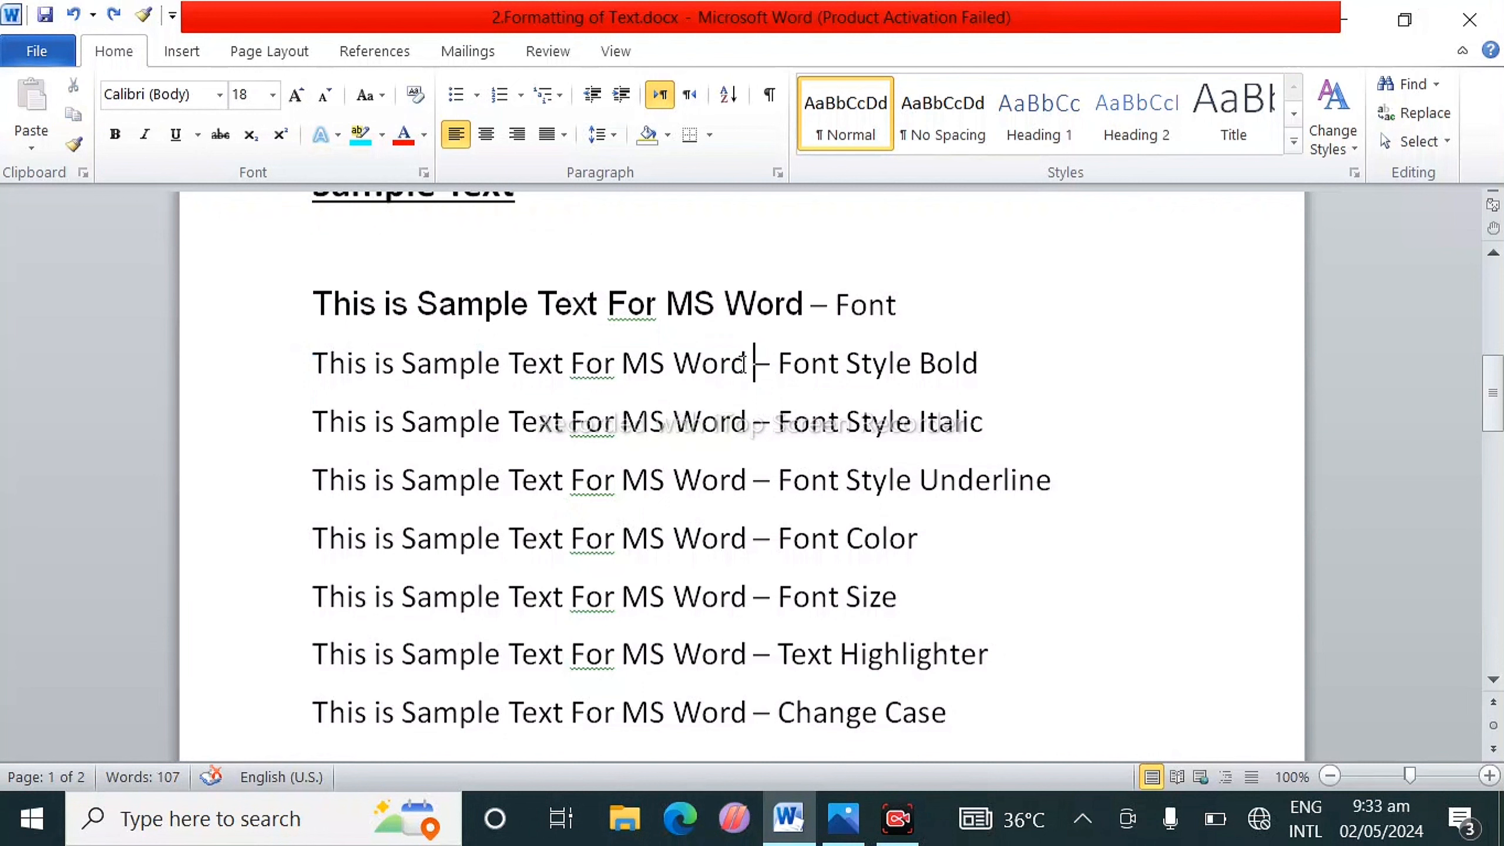
{"action": "left_click_drag", "start_coordinate": [742, 362], "coordinate": [350, 363]}
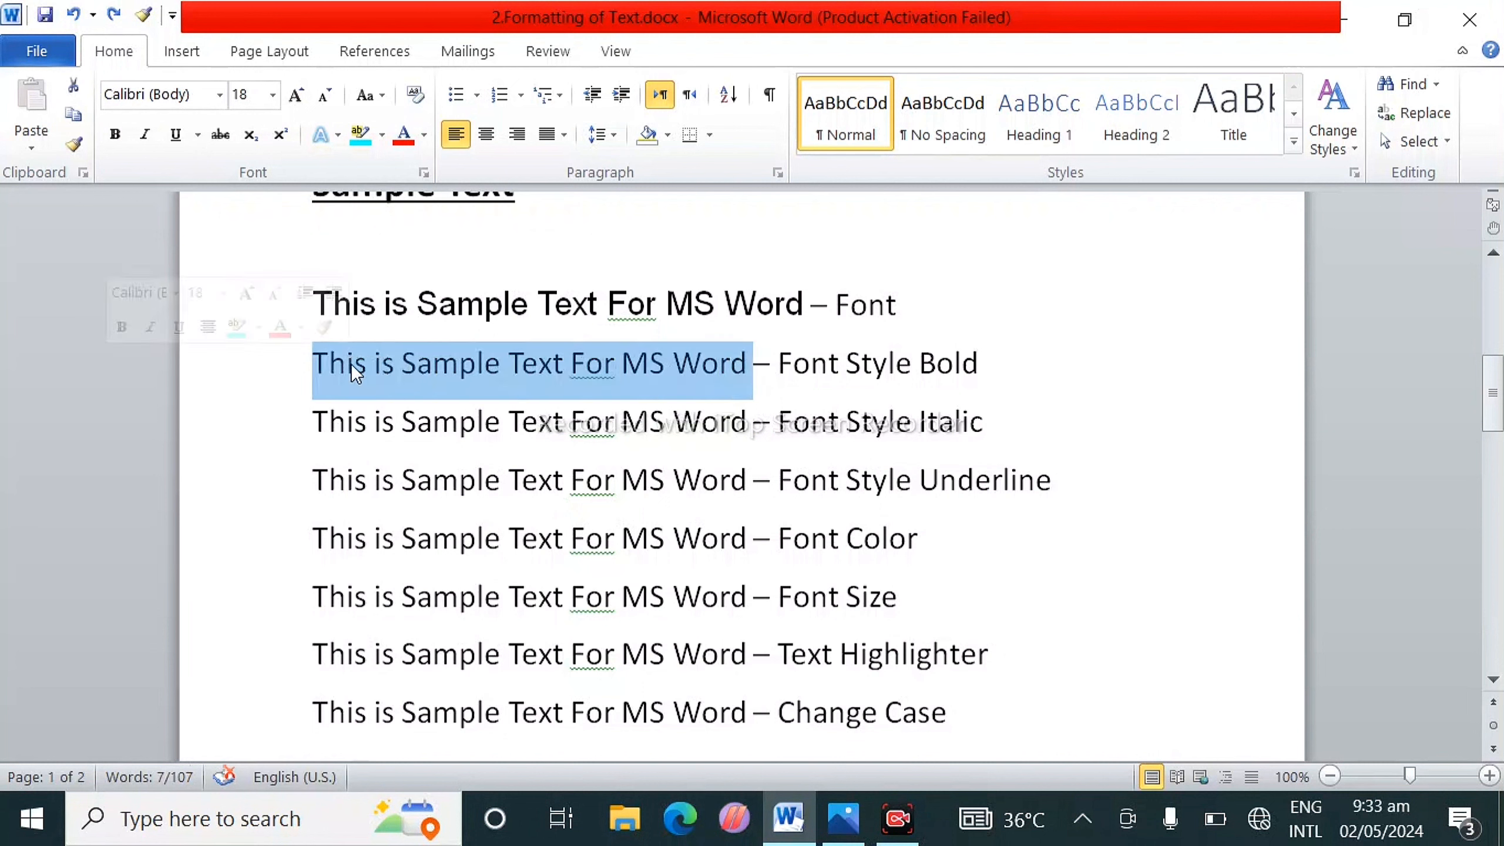
{"action": "key", "text": "ctrl+b"}
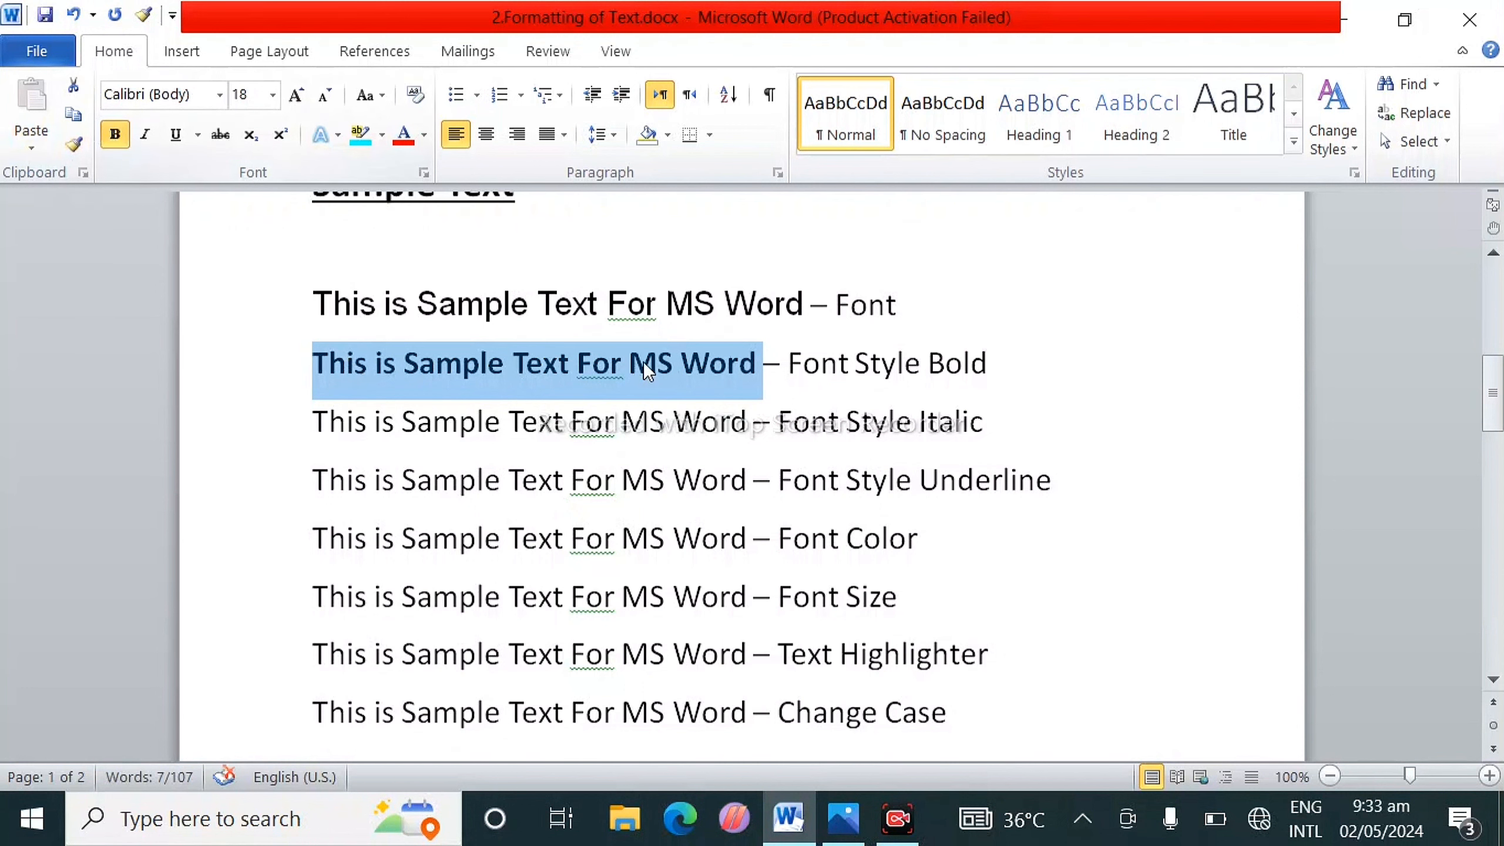
Step: Italicize "This is Sample Text For MS Word" on the Font Style Italic line
{"action": "left_click", "coordinate": [750, 430]}
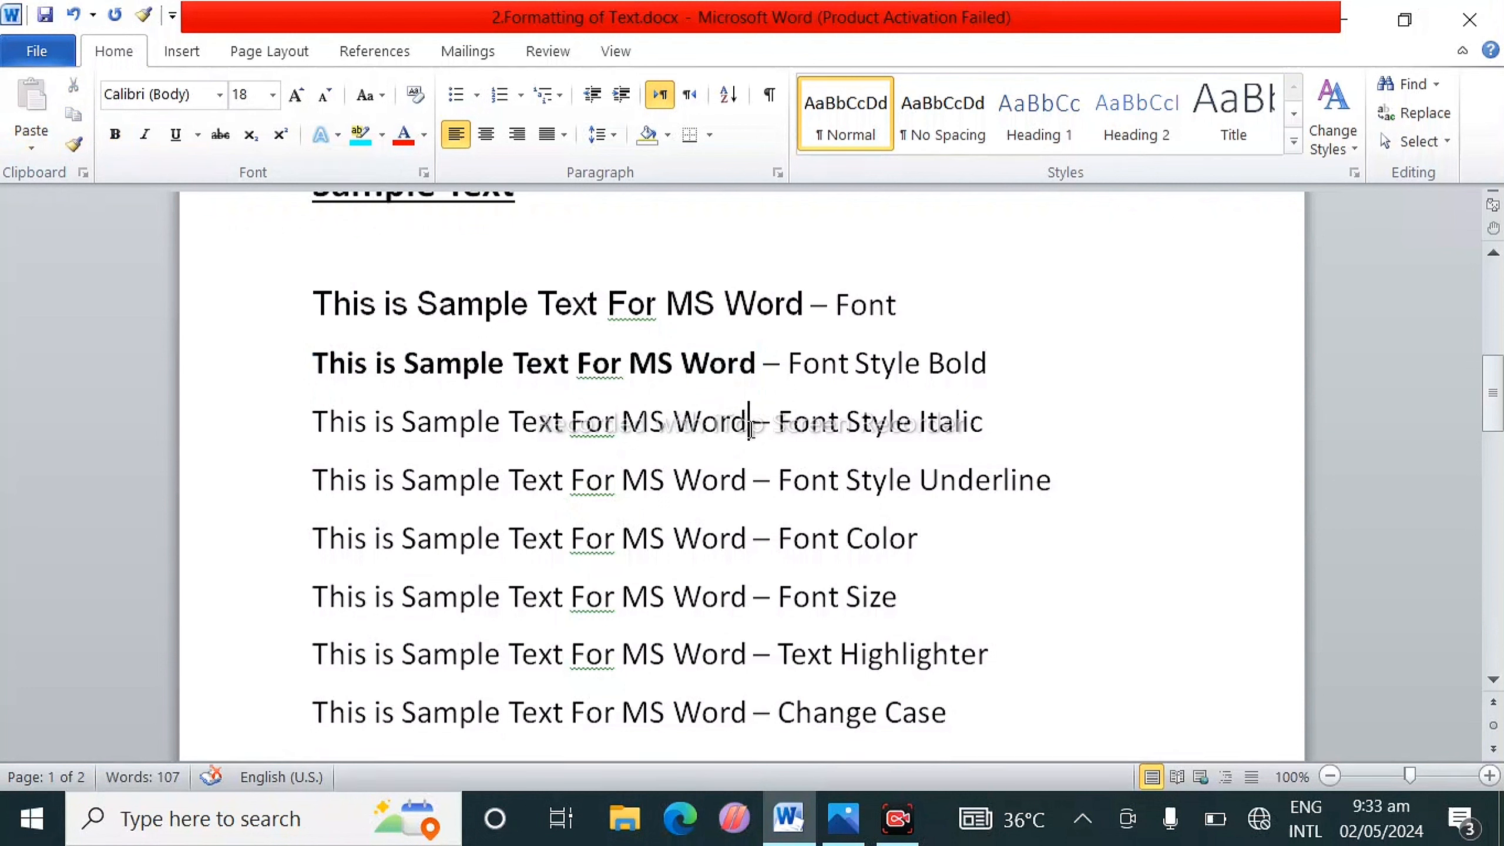
{"action": "left_click_drag", "start_coordinate": [751, 429], "coordinate": [289, 418]}
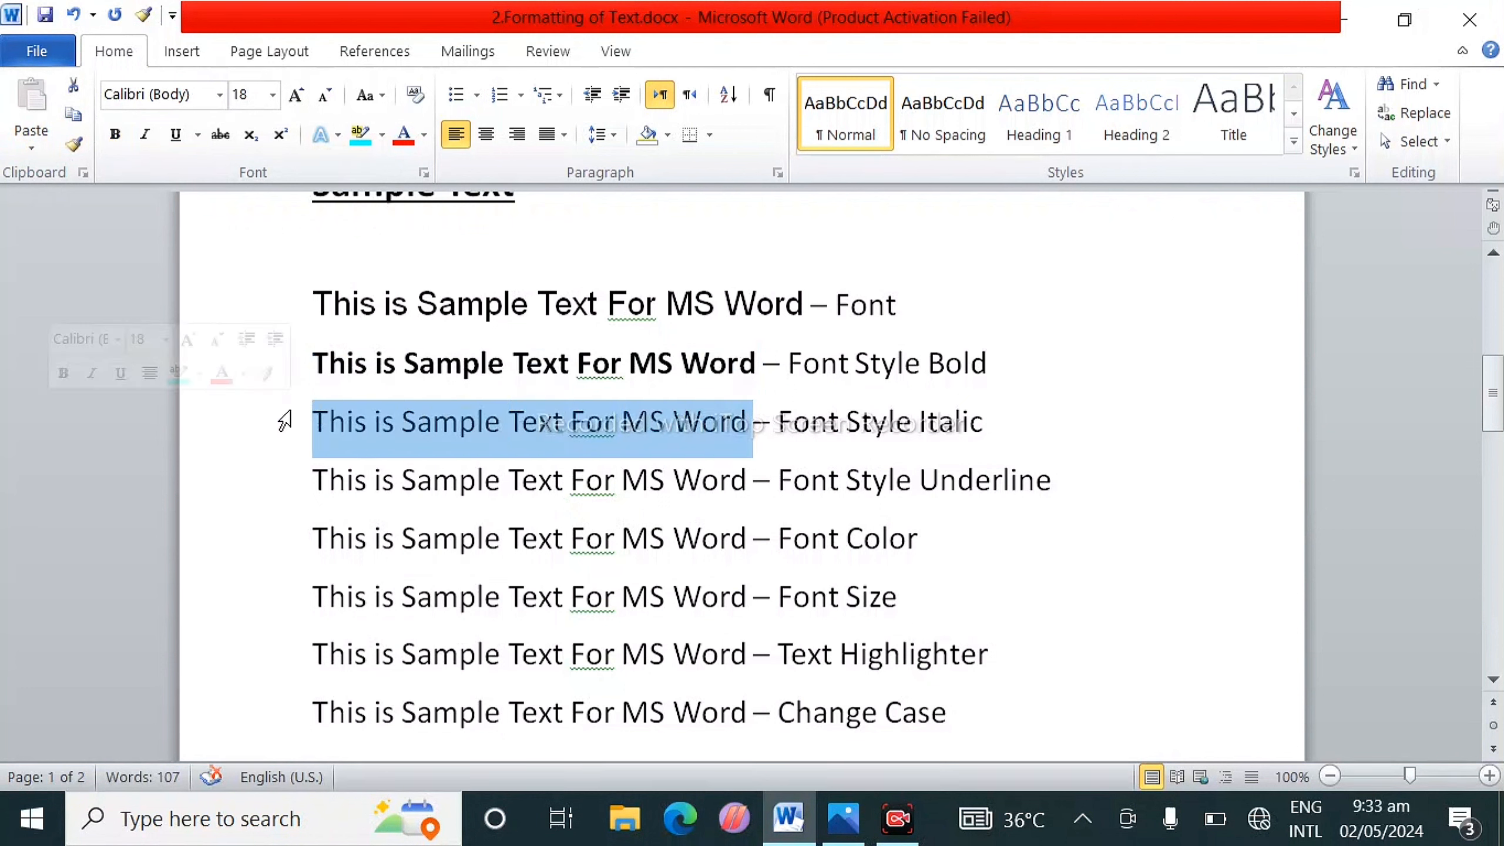
{"action": "left_click", "coordinate": [142, 136]}
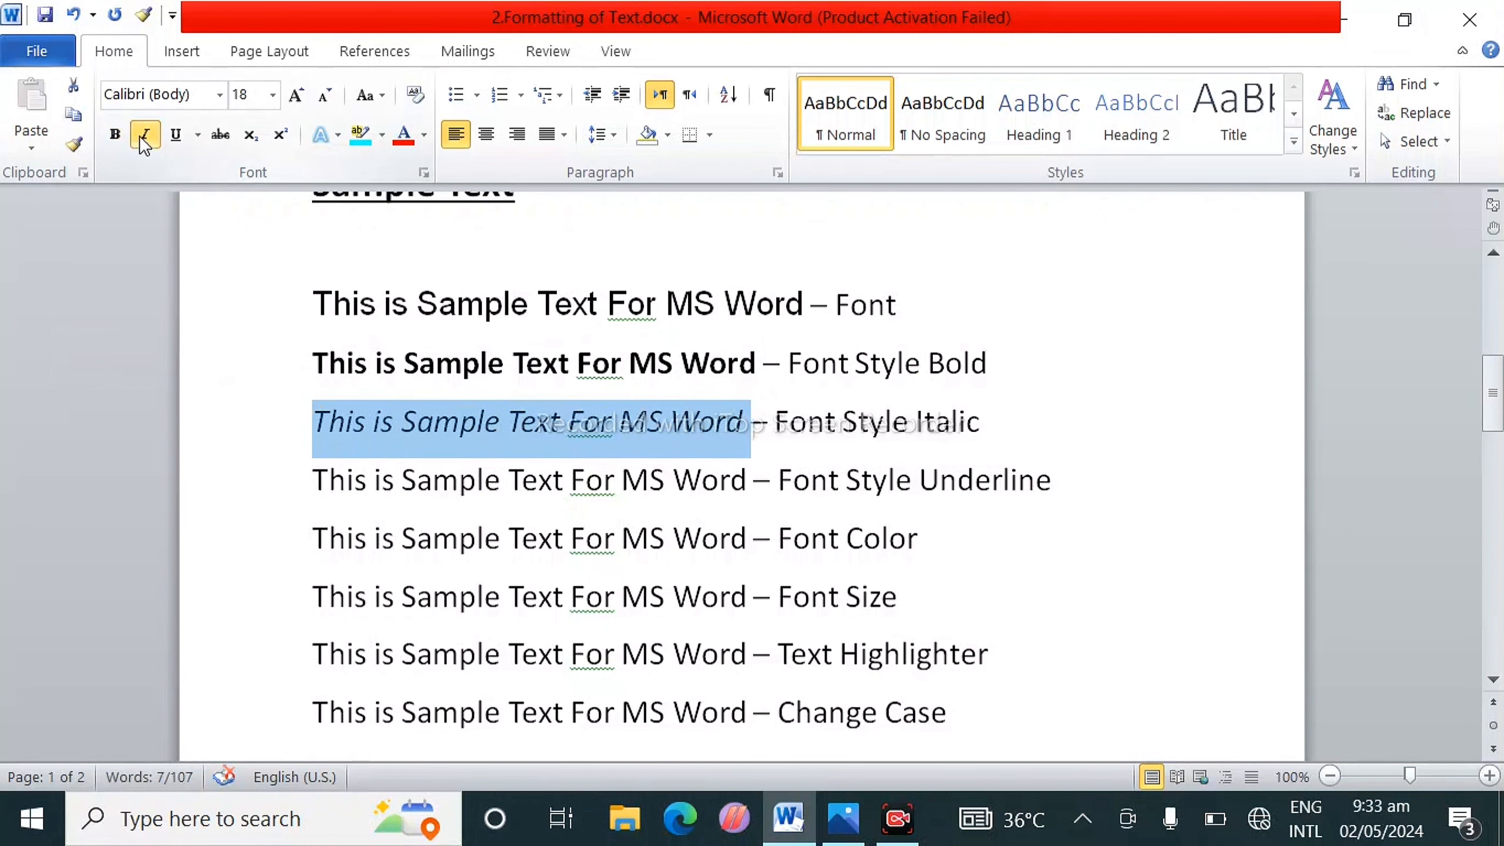
{"action": "key", "text": "ctrl+z"}
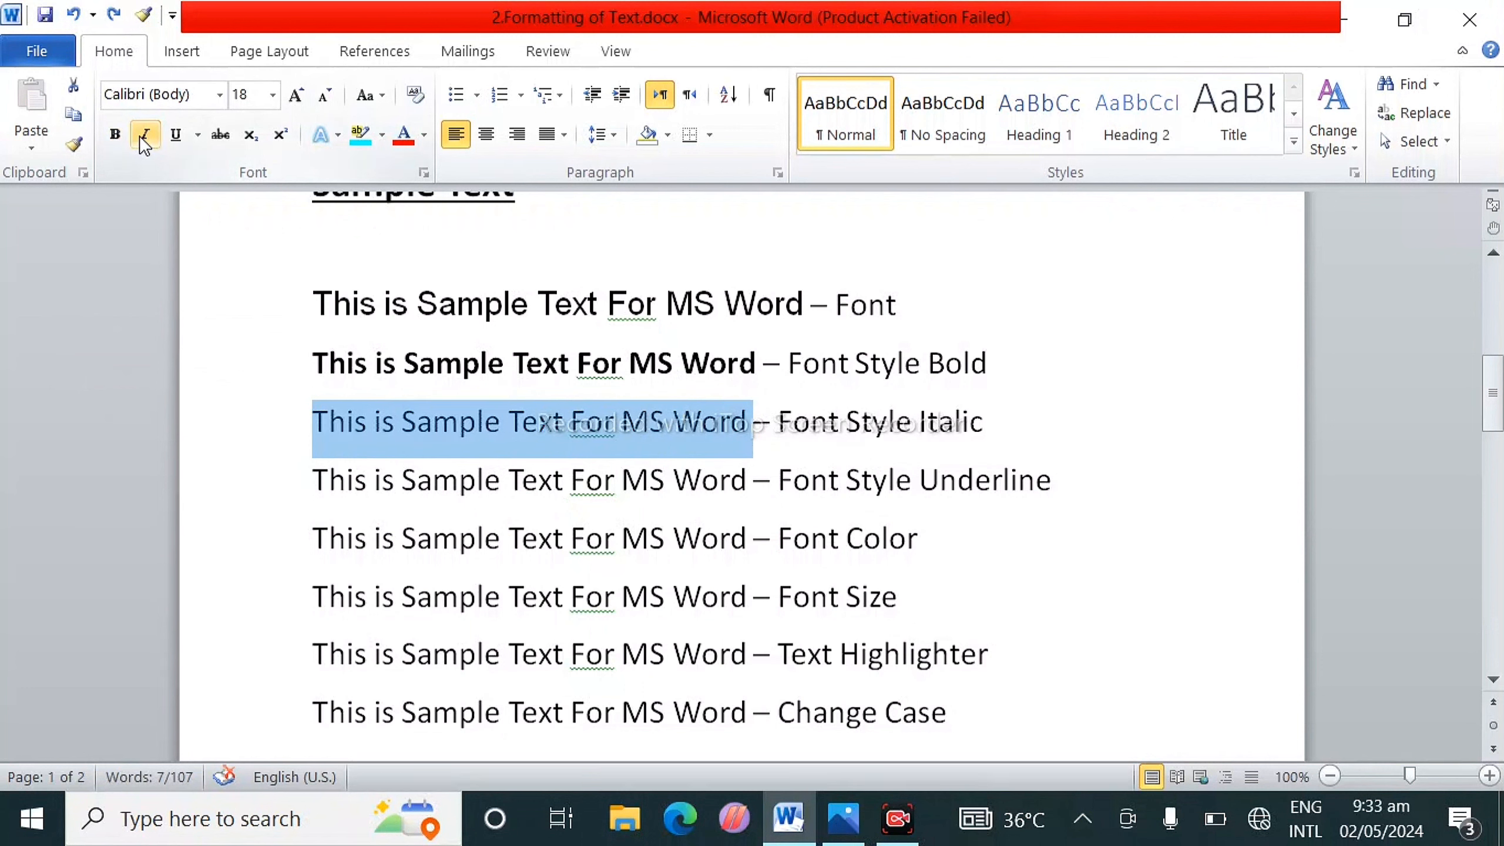
{"action": "left_click", "coordinate": [142, 135]}
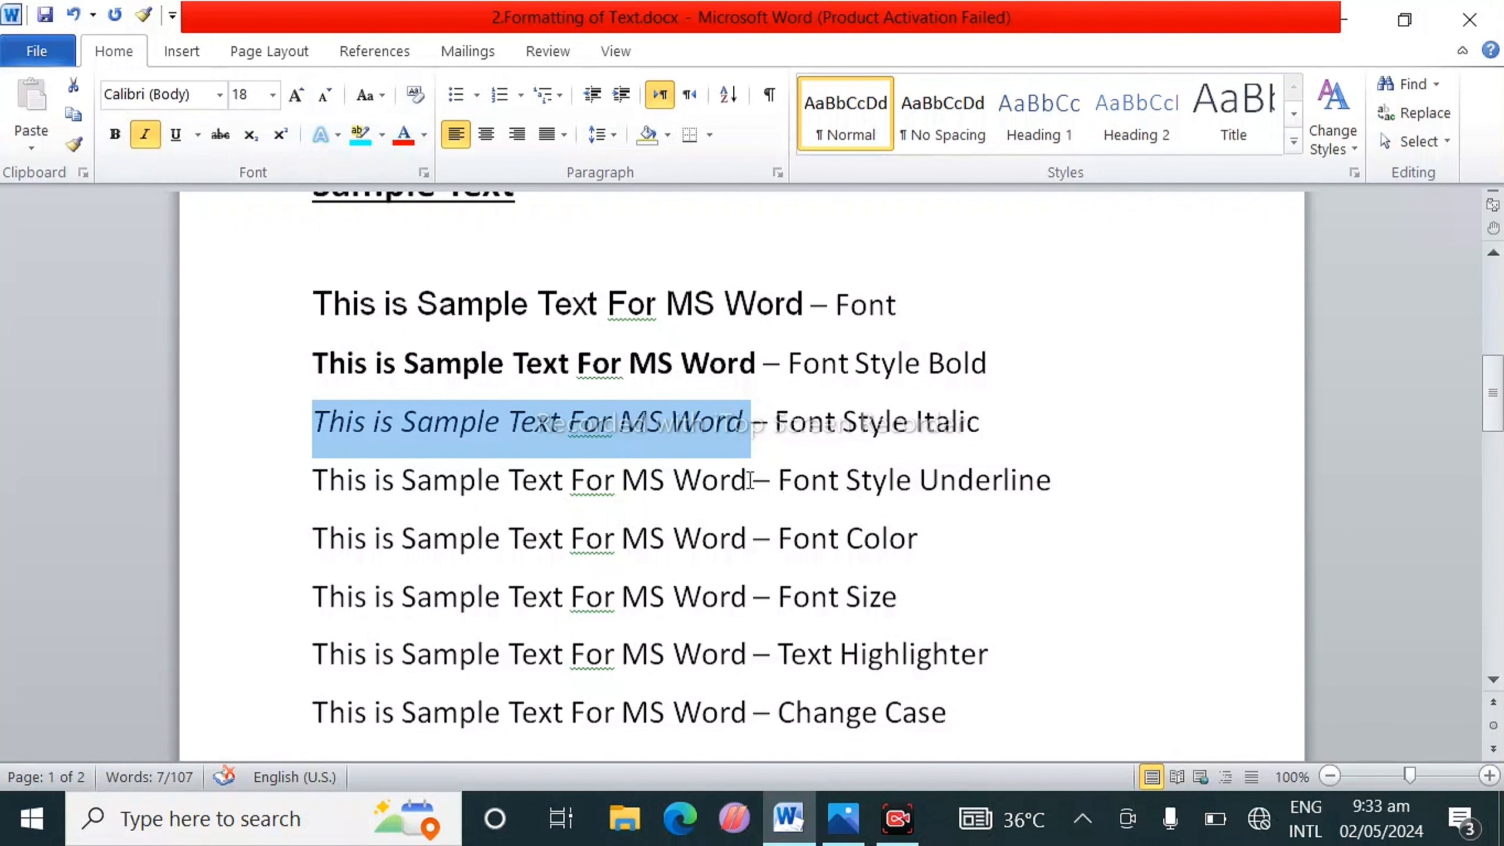
Step: Try underlining "This is Sample Text For MS Word" on the Font Style Underline line and undo it
{"action": "left_click_drag", "start_coordinate": [749, 479], "coordinate": [289, 468]}
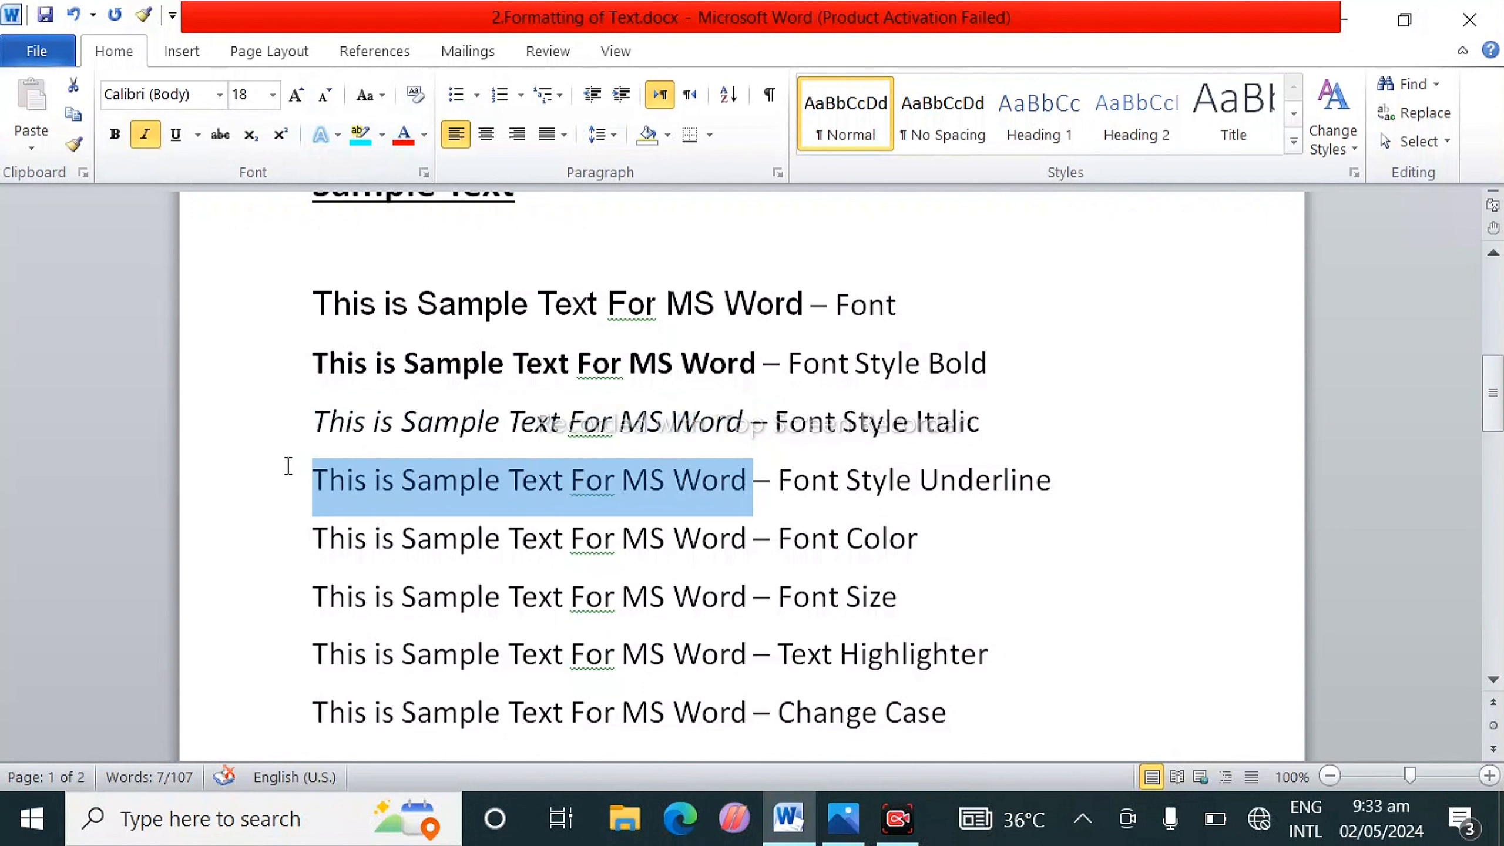
{"action": "left_click", "coordinate": [175, 135]}
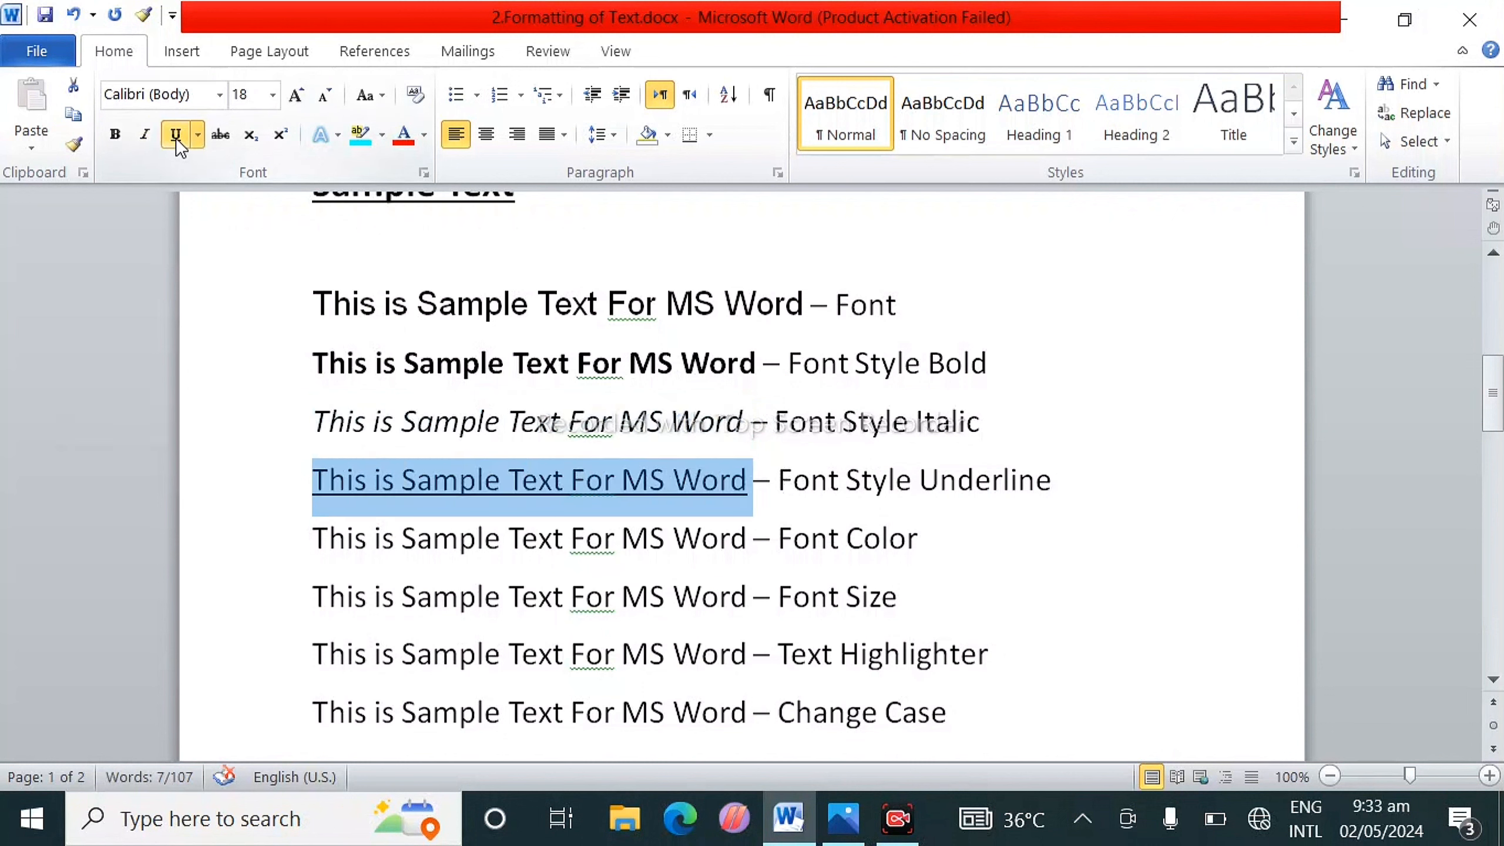
{"action": "key", "text": "ctrl+z"}
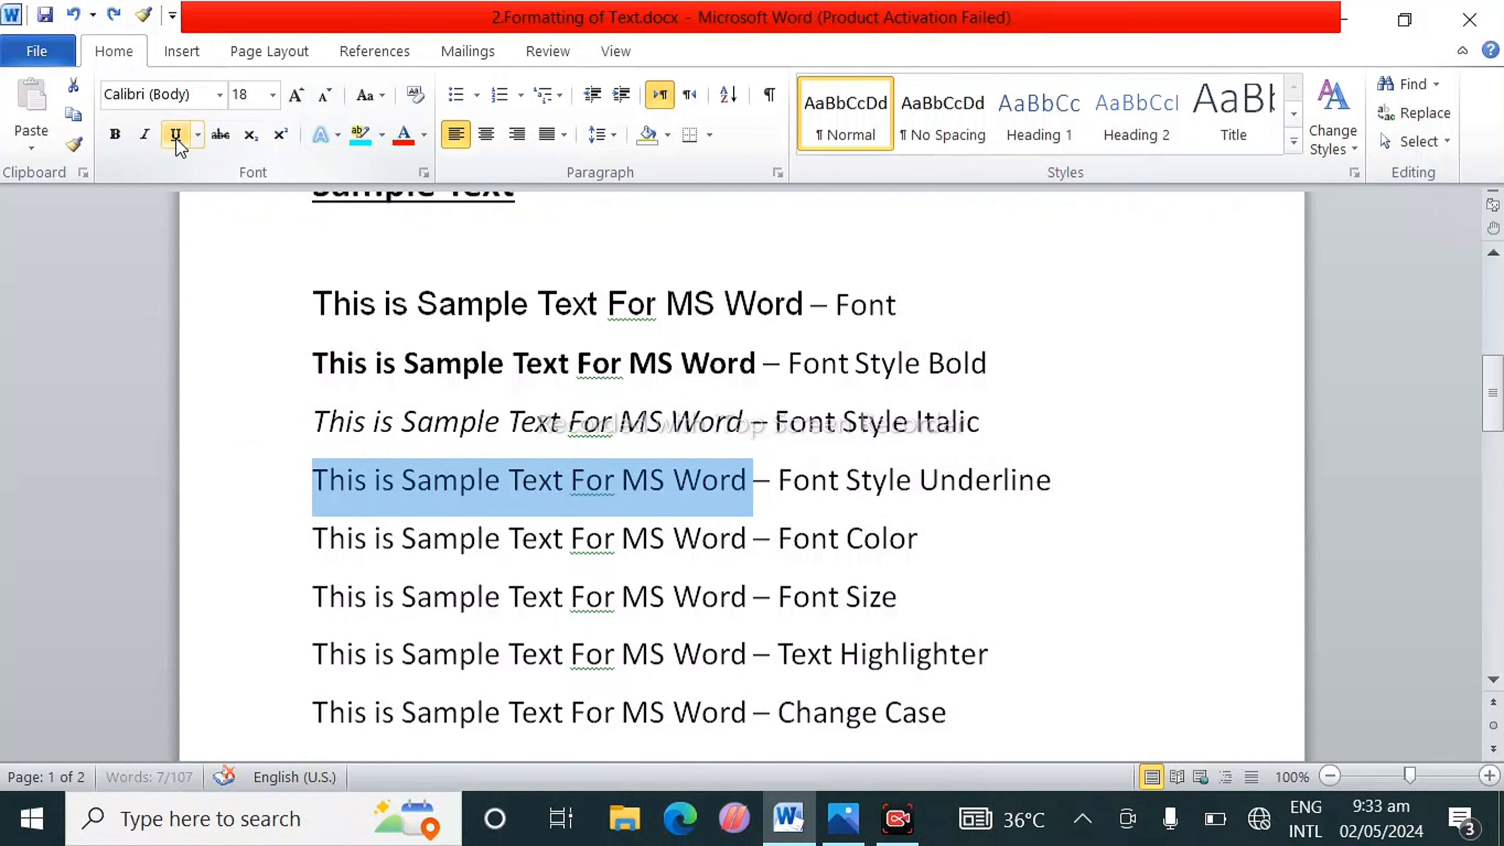
Step: Underline "This is Sample Text For MS Word" on the Font Style Underline line
{"action": "left_click", "coordinate": [847, 479]}
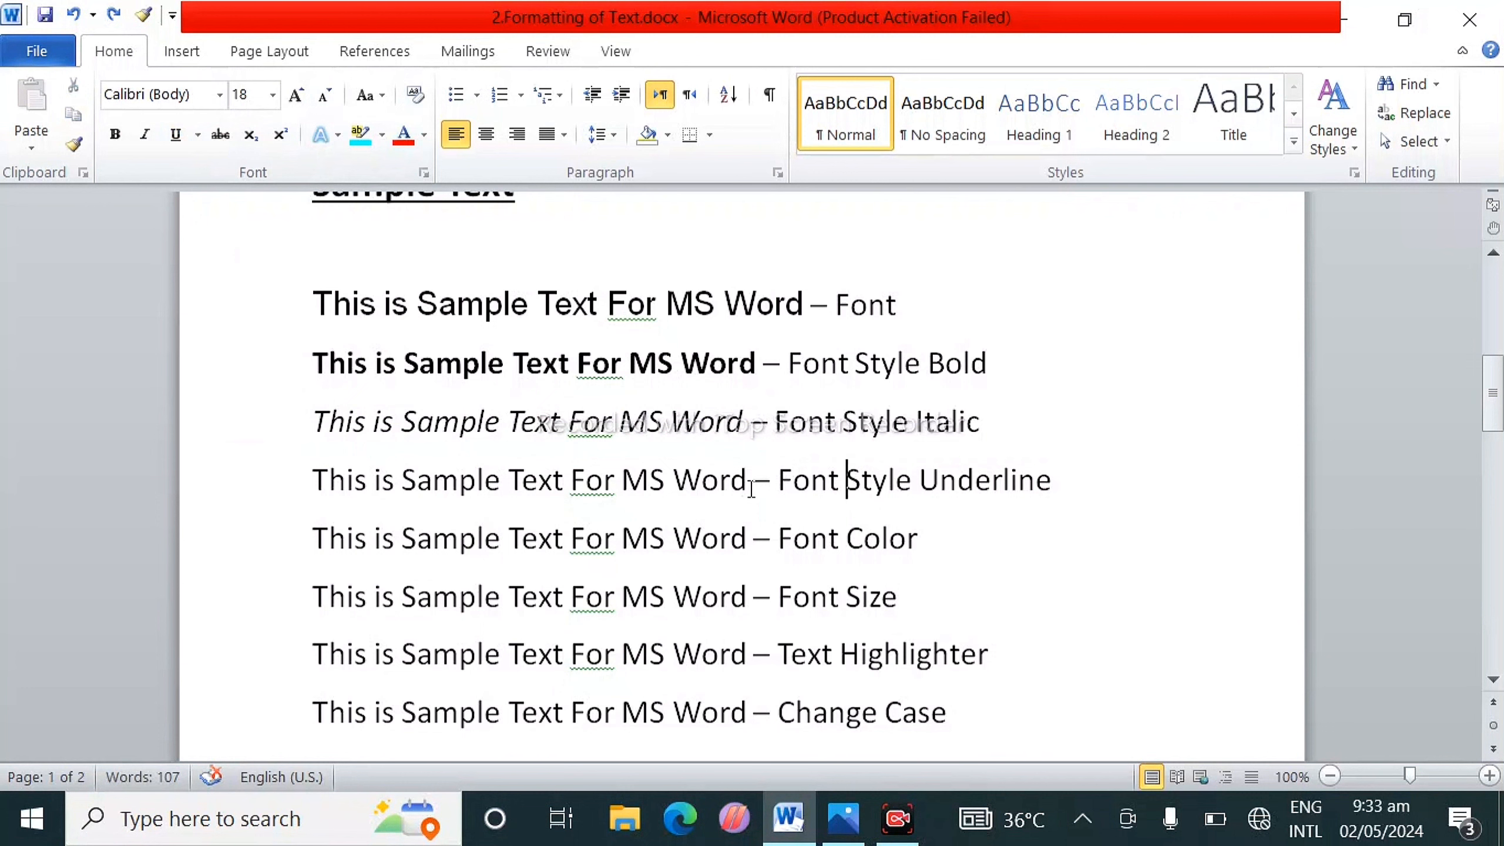
{"action": "left_click_drag", "start_coordinate": [749, 480], "coordinate": [314, 491]}
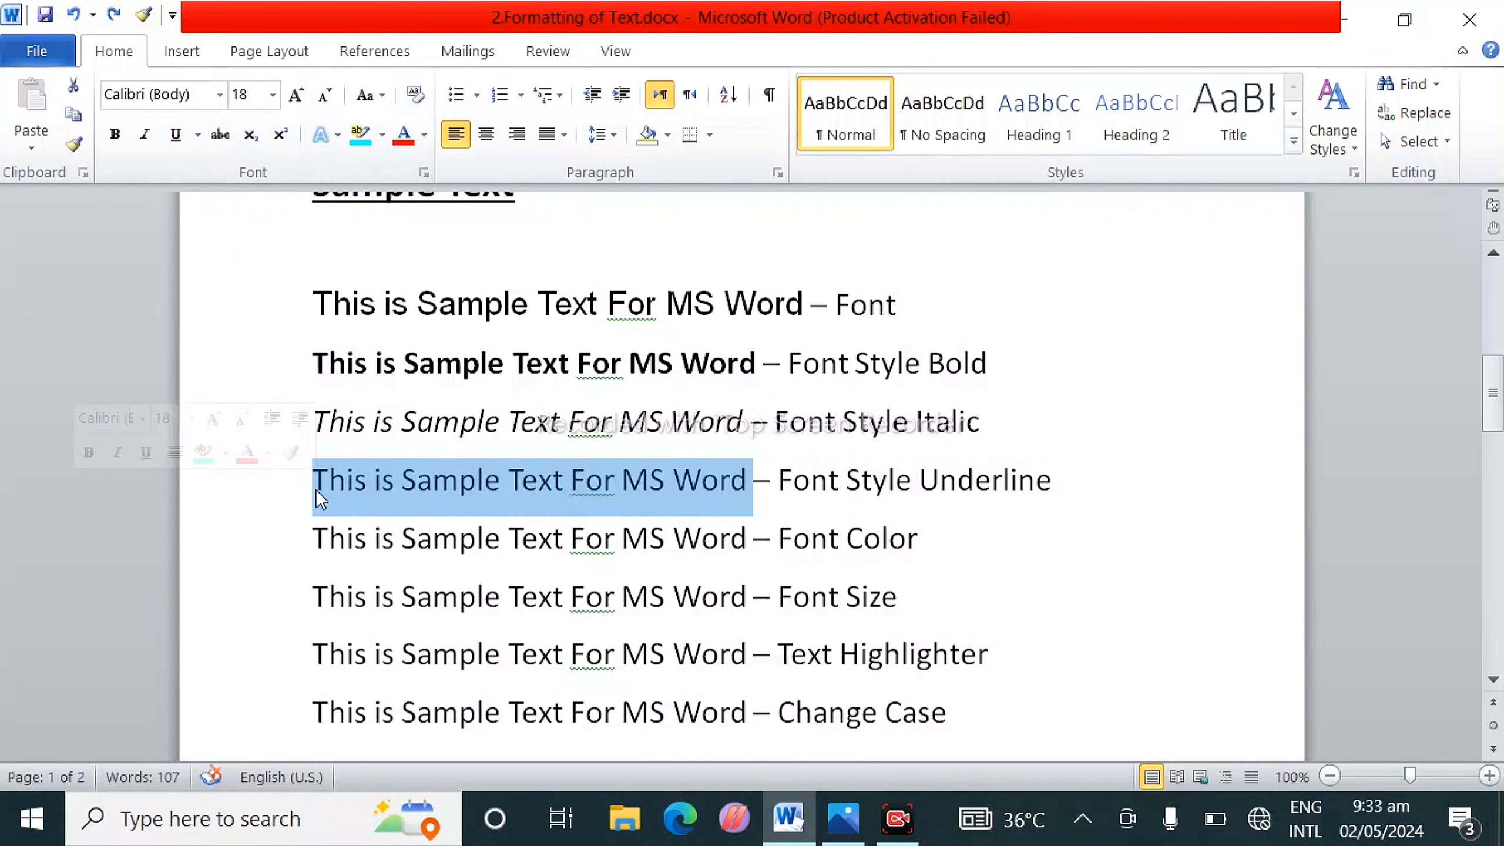
{"action": "key", "text": "ctrl+u"}
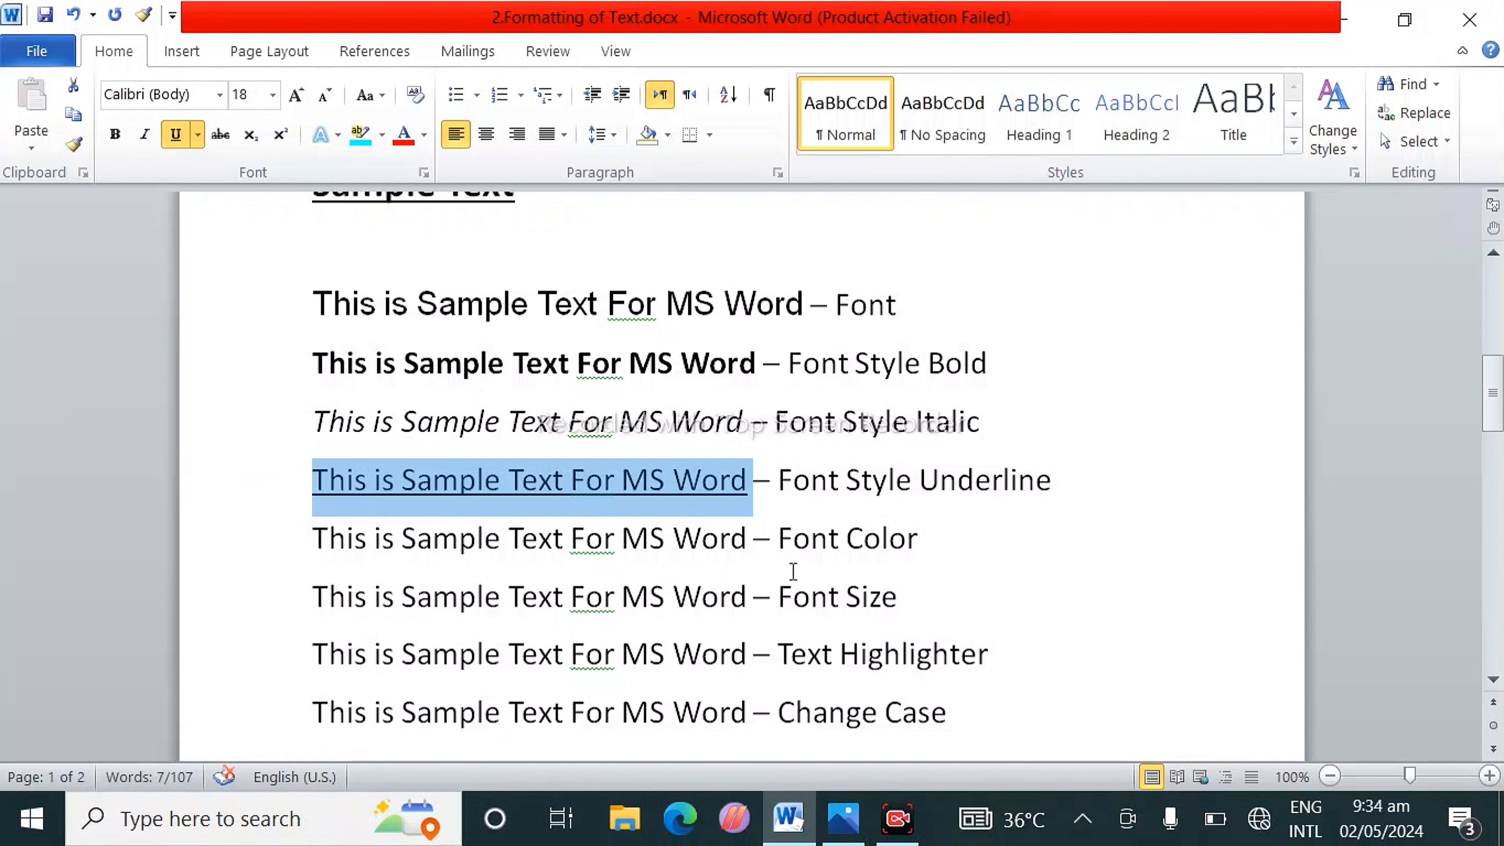
Step: Color "This is Sample Text For MS Word" on the Font Color line with the standard red
{"action": "left_click", "coordinate": [753, 548]}
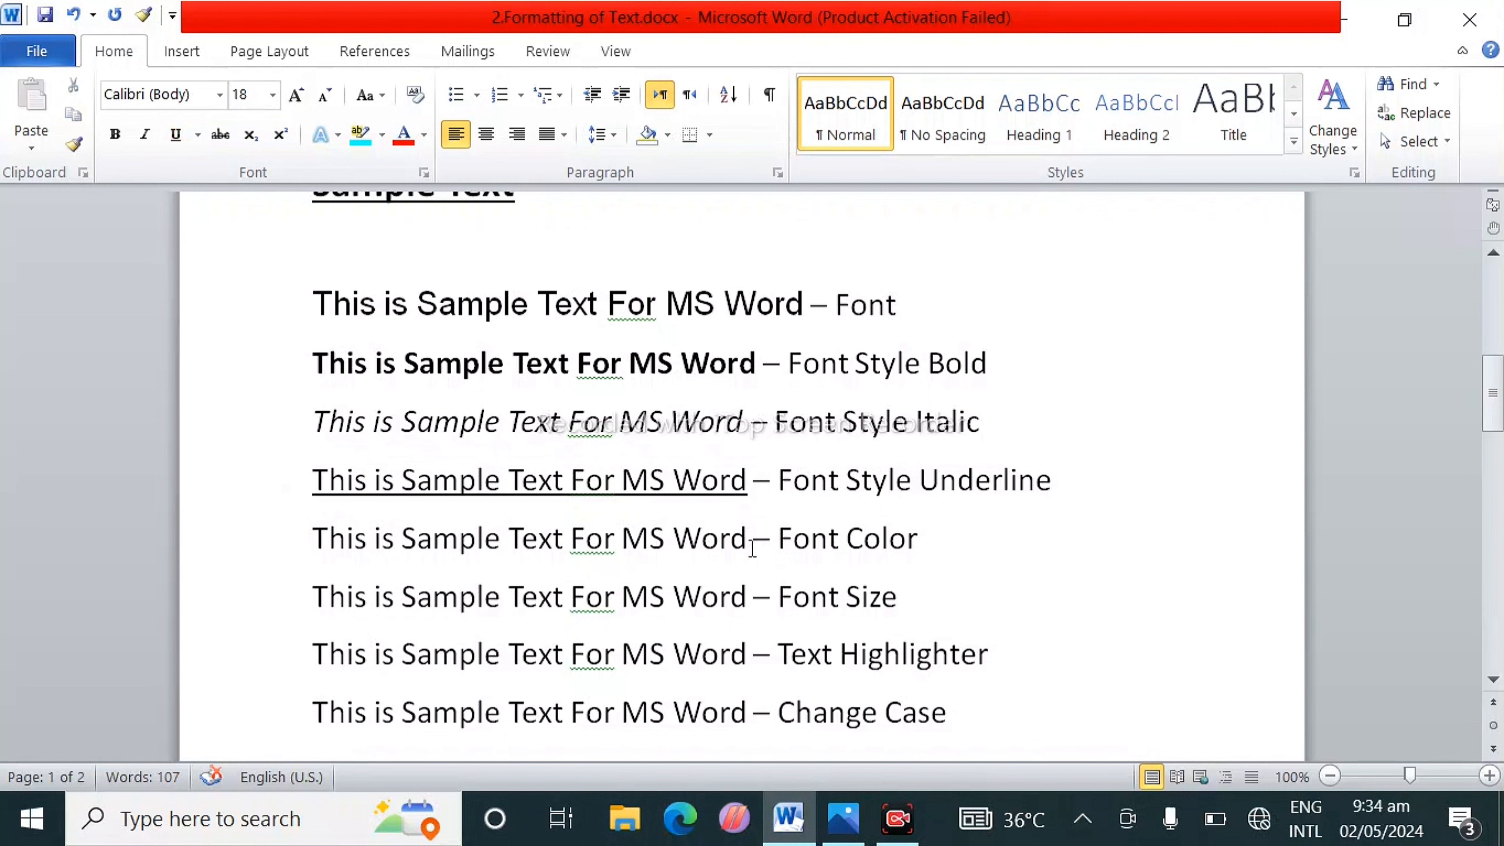
{"action": "left_click_drag", "start_coordinate": [753, 548], "coordinate": [256, 553]}
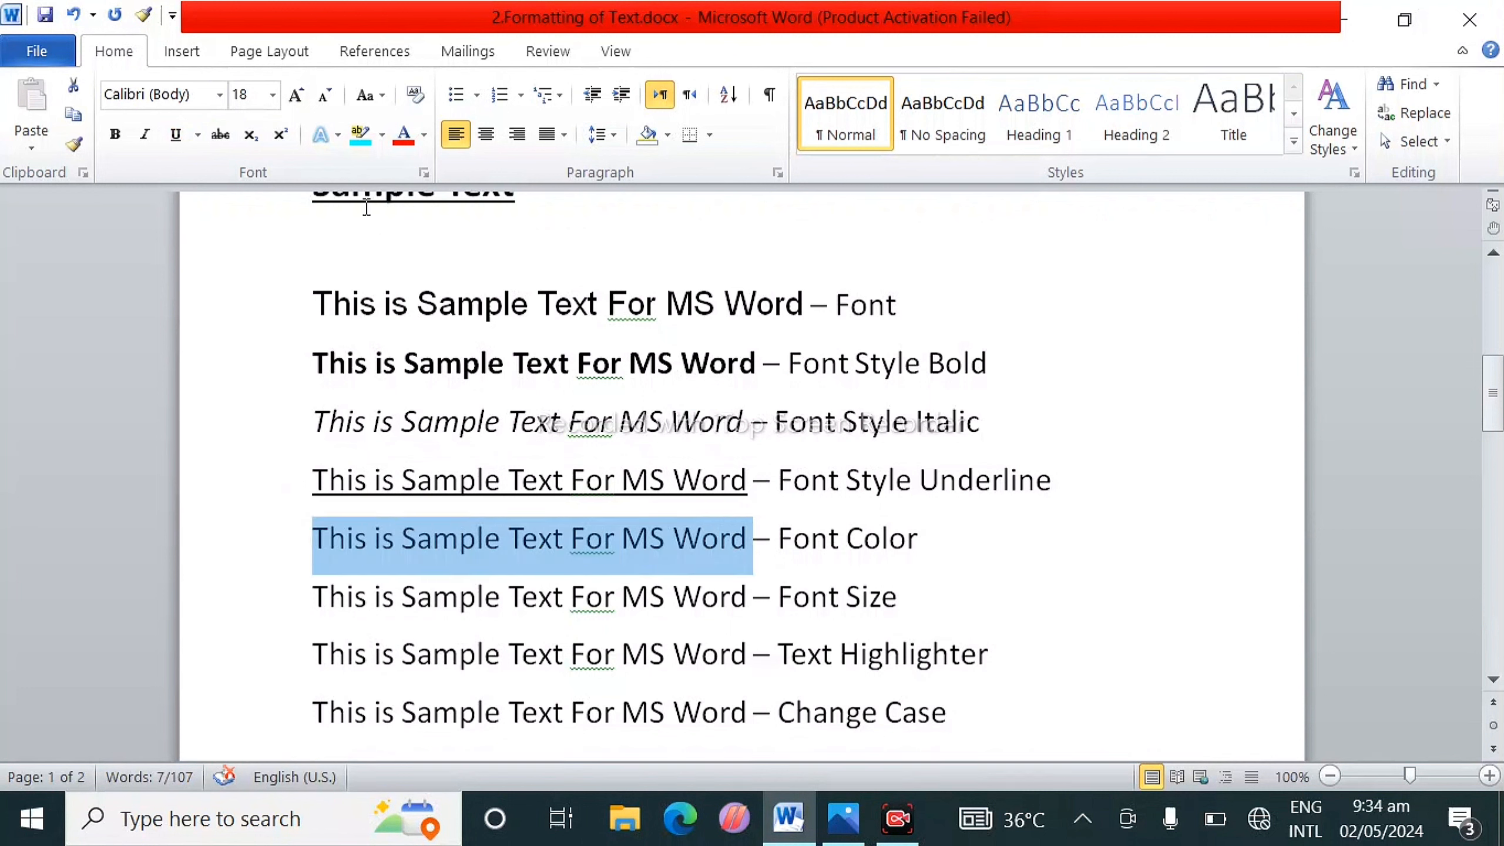
{"action": "left_click", "coordinate": [426, 135]}
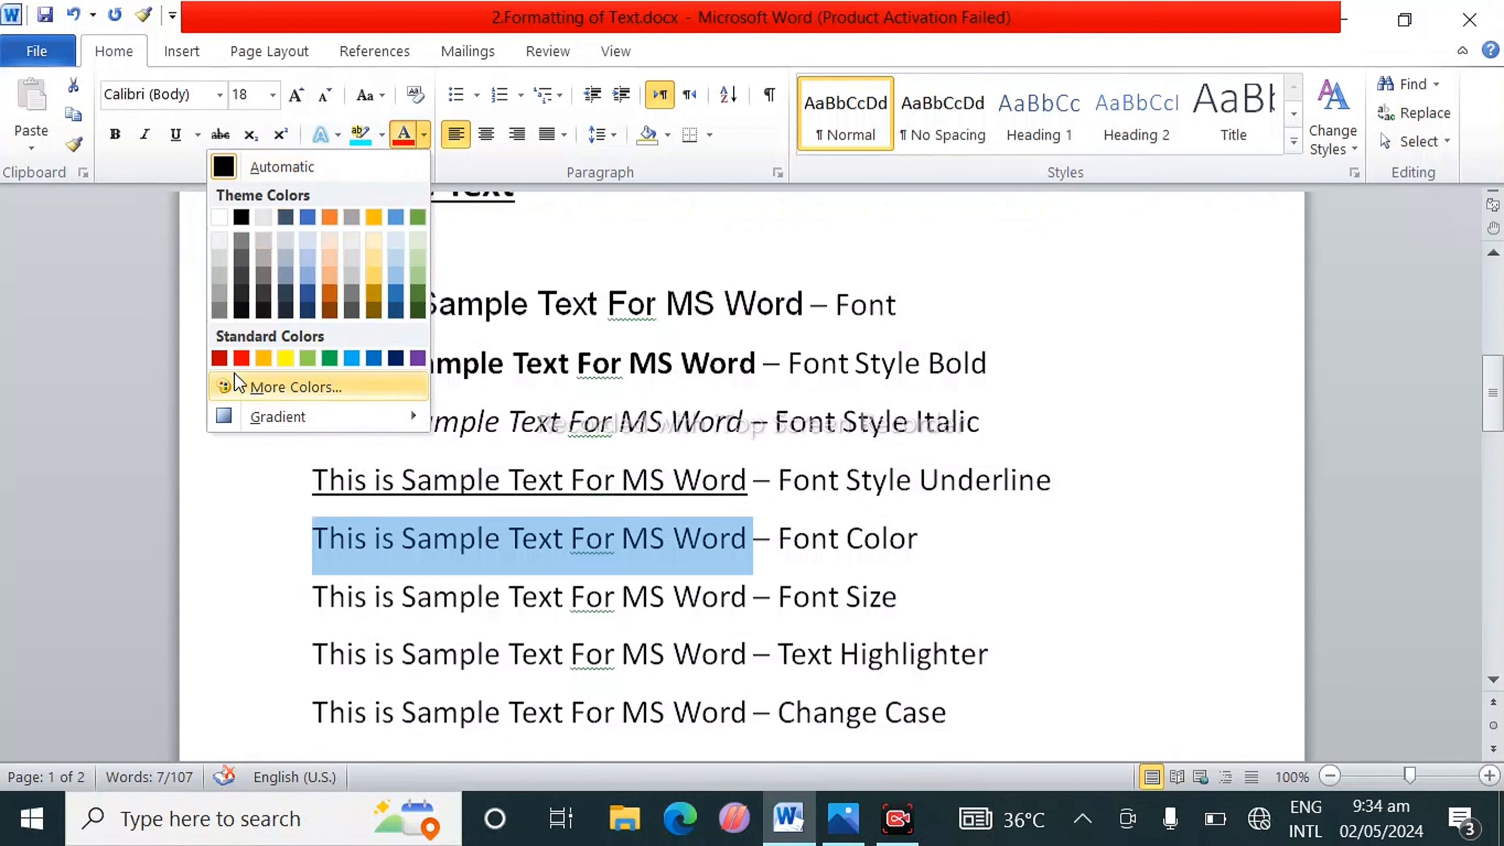
{"action": "left_click", "coordinate": [241, 357]}
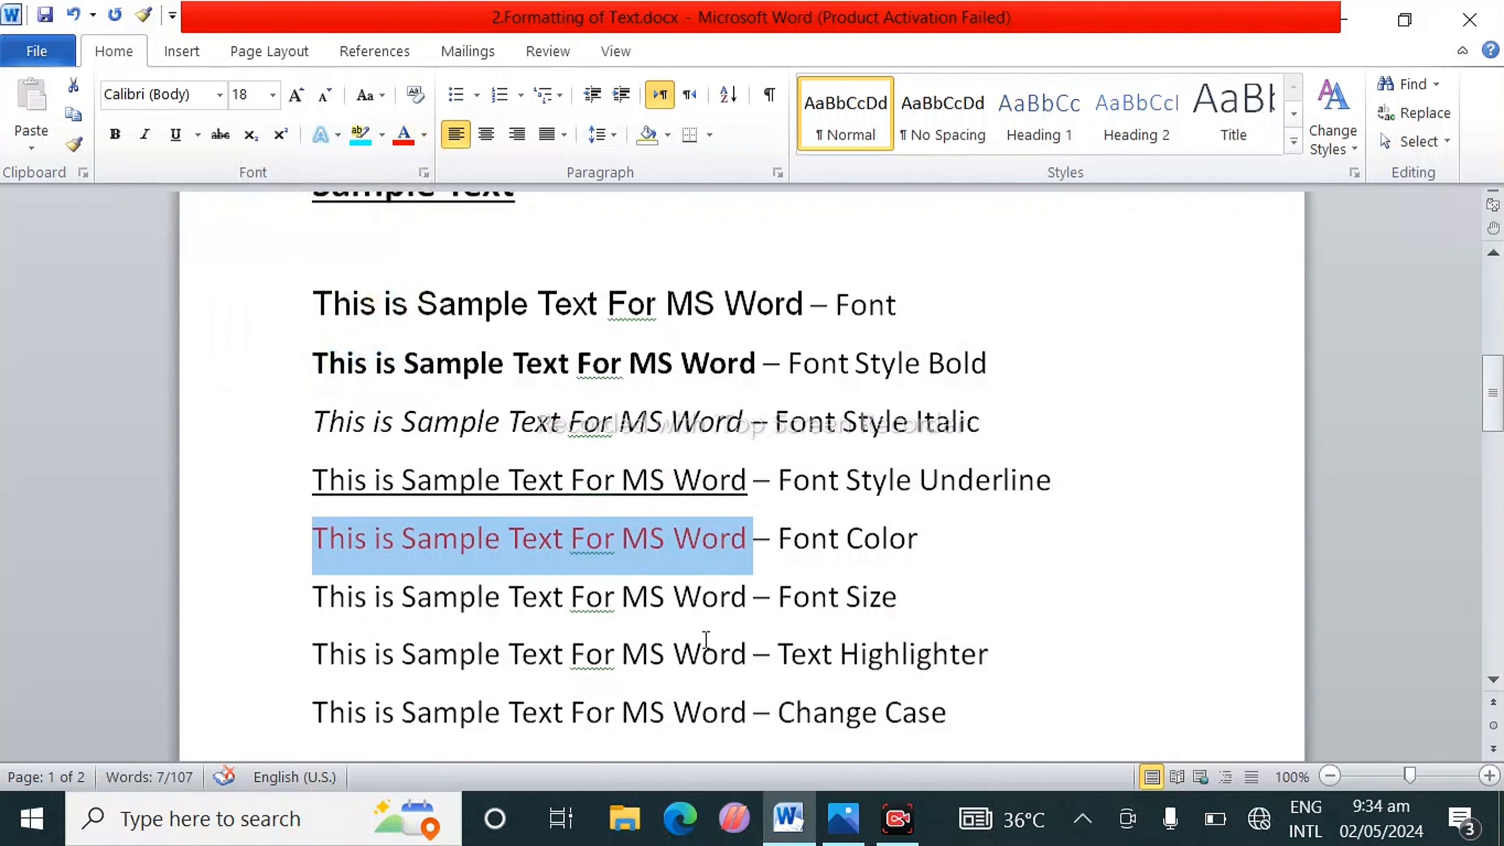
Step: Reapply the standard red font color to the selected sample text on the Font Color line
{"action": "left_click", "coordinate": [424, 134]}
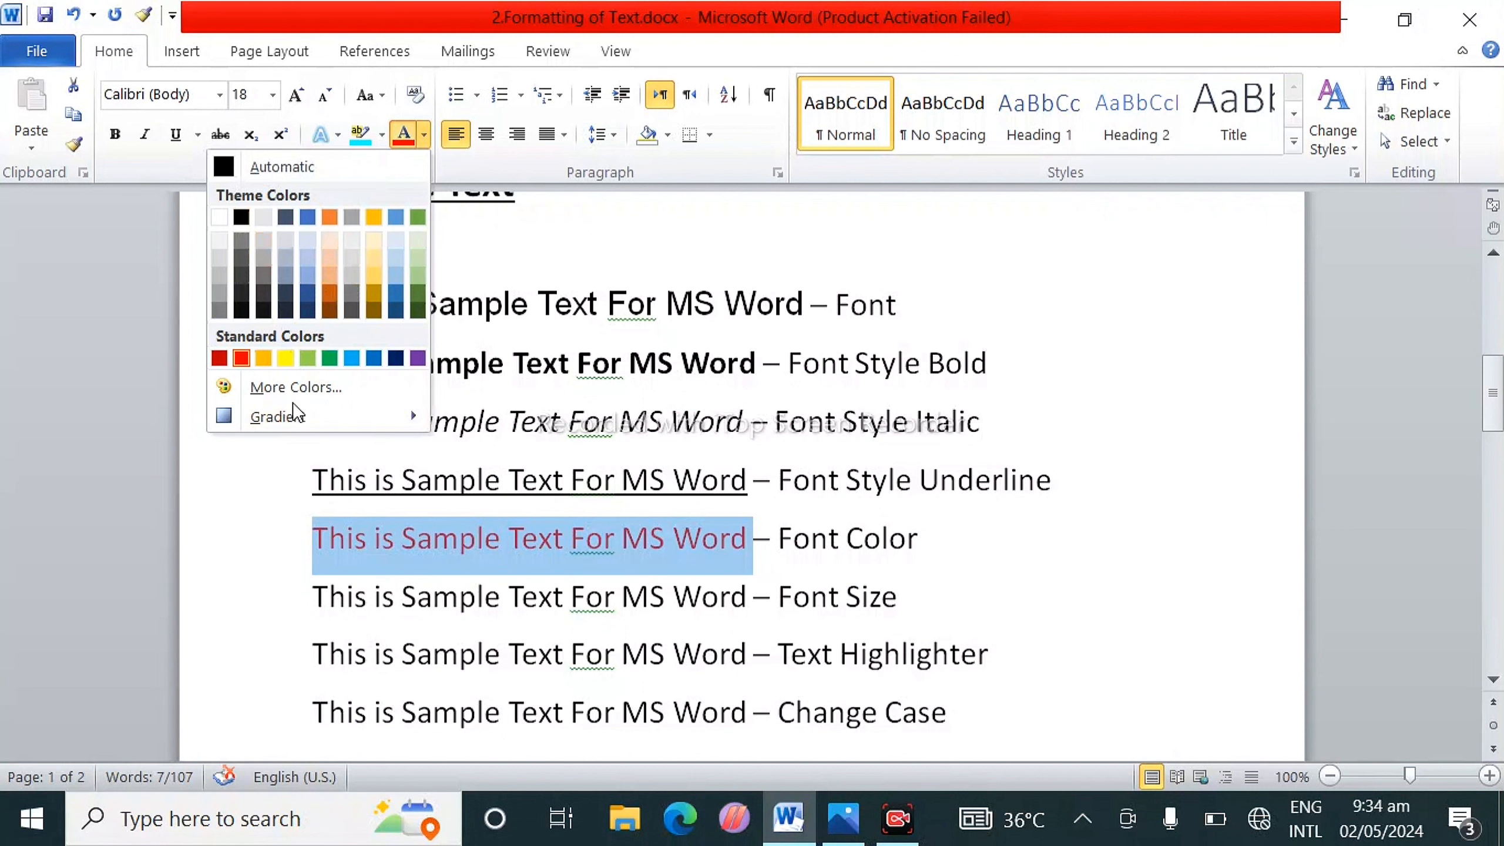
{"action": "mouse_move", "coordinate": [298, 419]}
{"action": "left_click", "coordinate": [241, 358]}
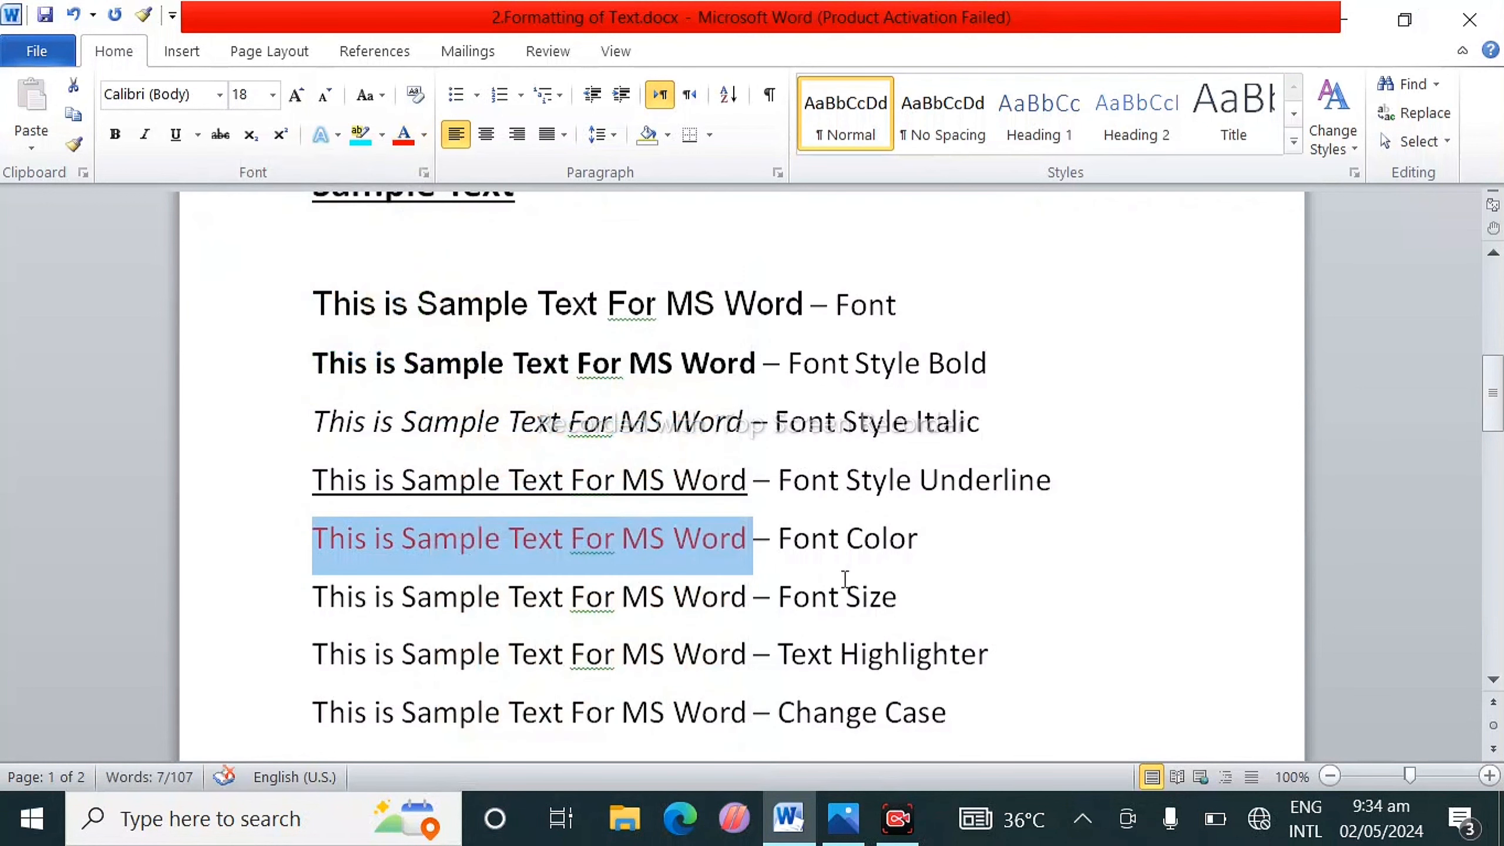
Step: Set "This is Sample Text For MS Word" on the Font Size line to size 26
{"action": "left_click_drag", "start_coordinate": [749, 597], "coordinate": [335, 579]}
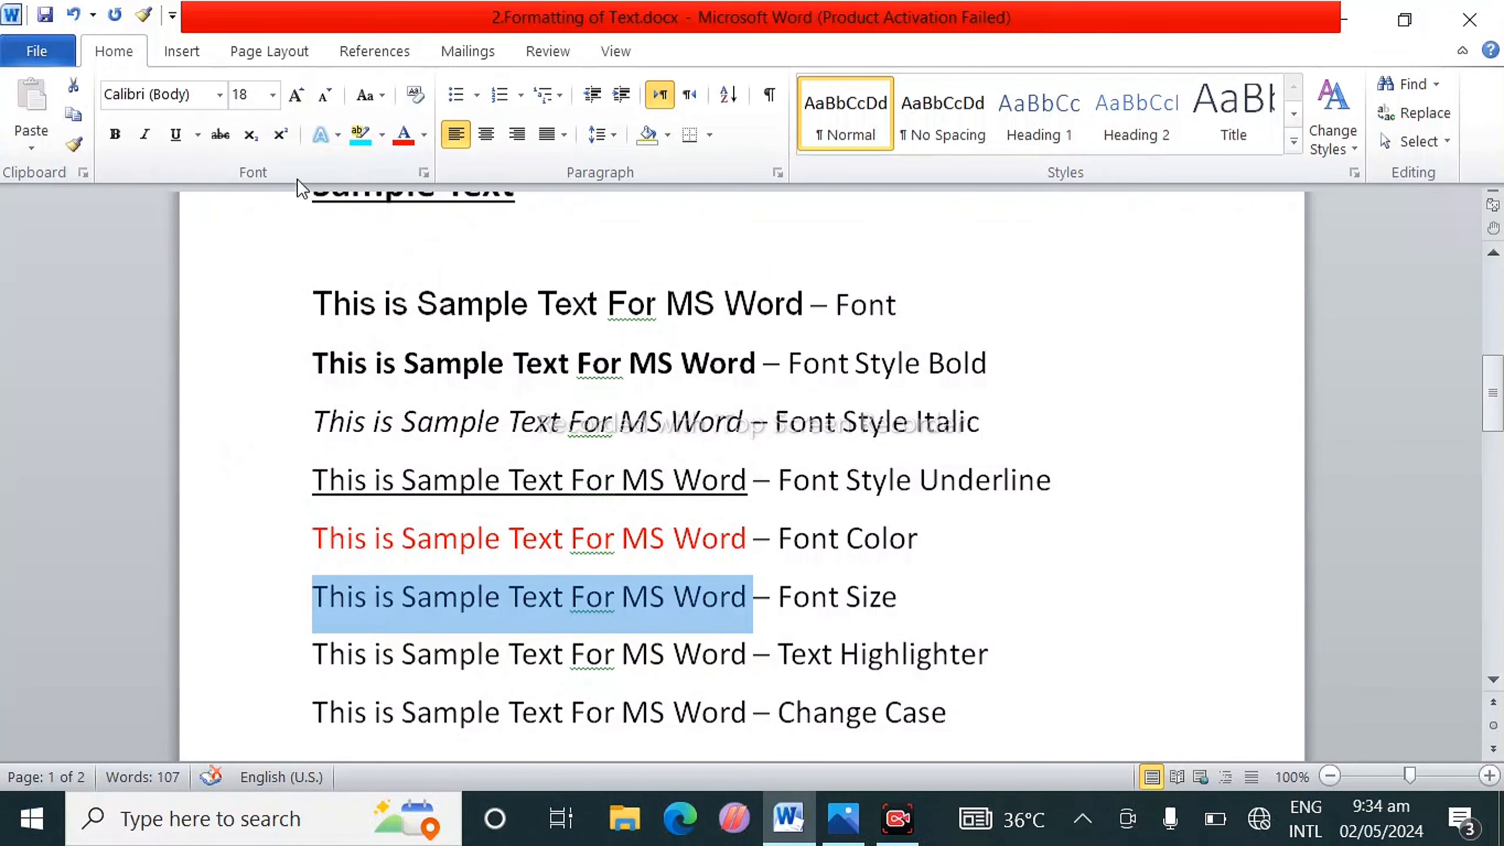
{"action": "left_click", "coordinate": [273, 94]}
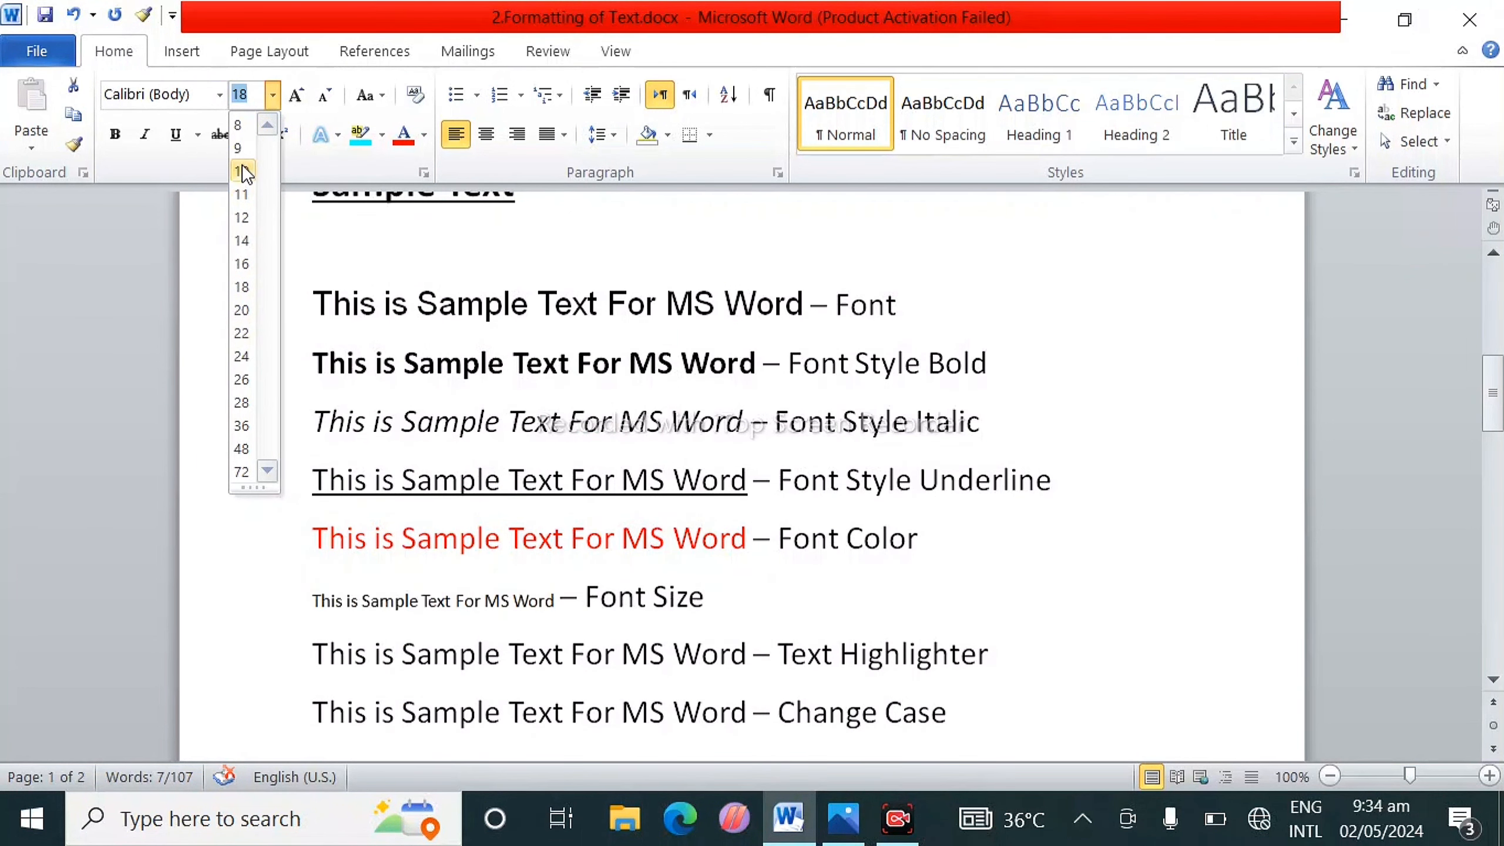
{"action": "left_click", "coordinate": [242, 379]}
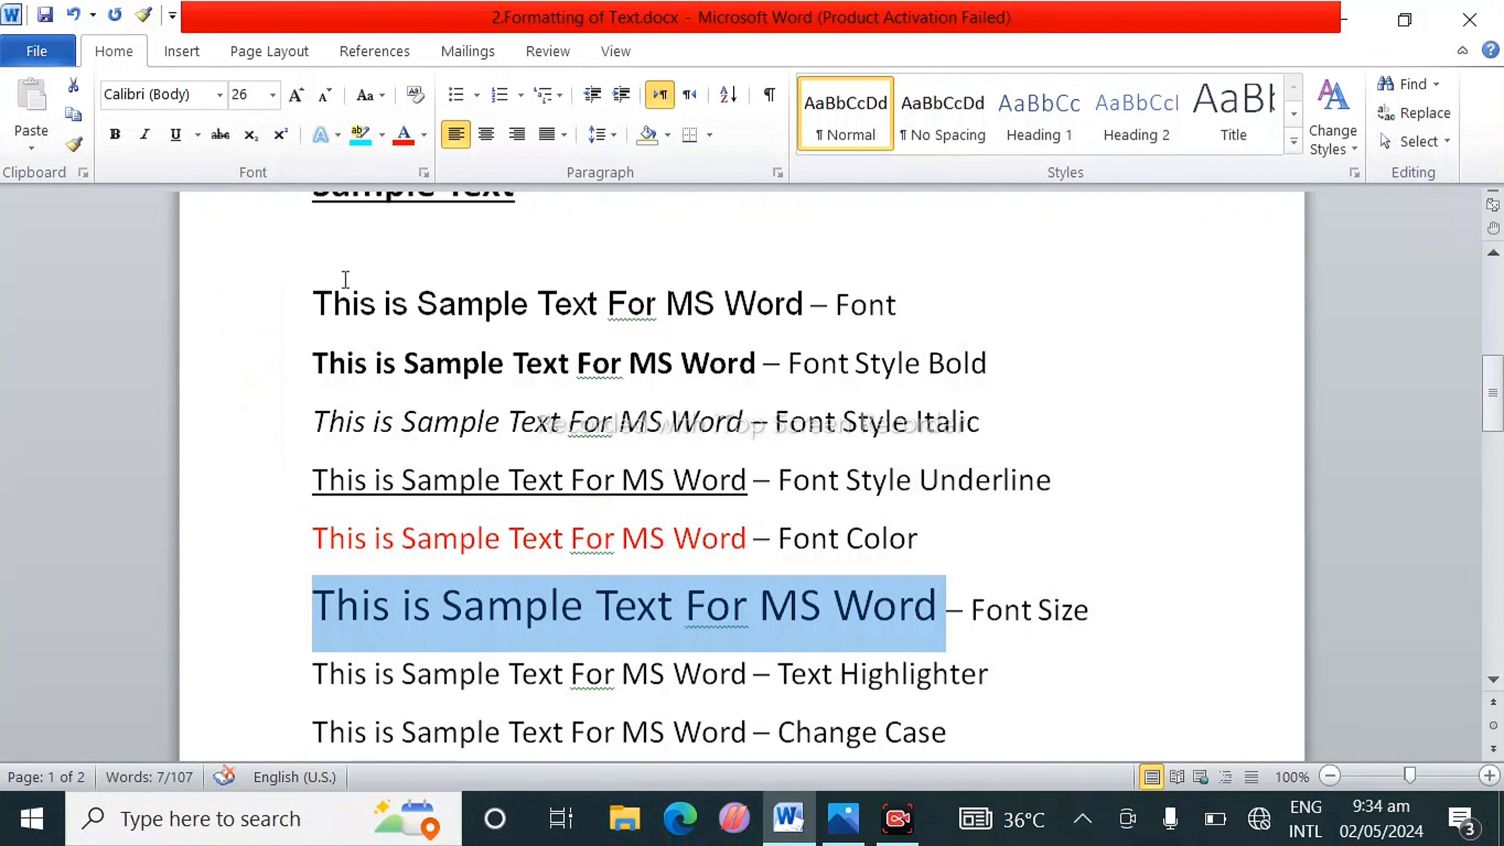
Step: Grow the sample text on the Font Size line stepwise to size 48, and shrink it stepwise to 24
{"action": "left_click", "coordinate": [309, 101]}
{"action": "left_click", "coordinate": [309, 102]}
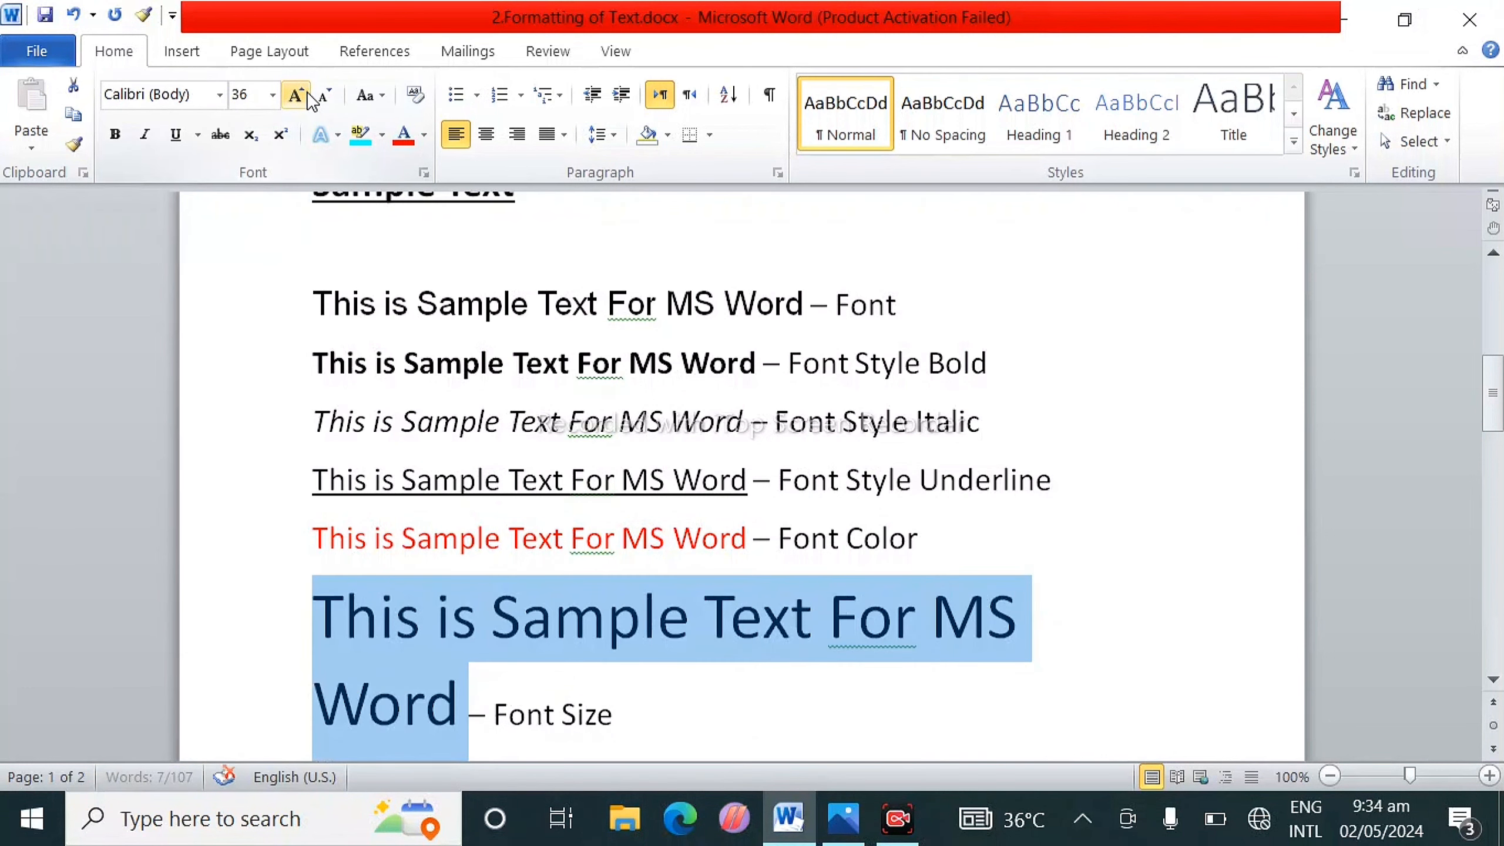
{"action": "left_click", "coordinate": [309, 101]}
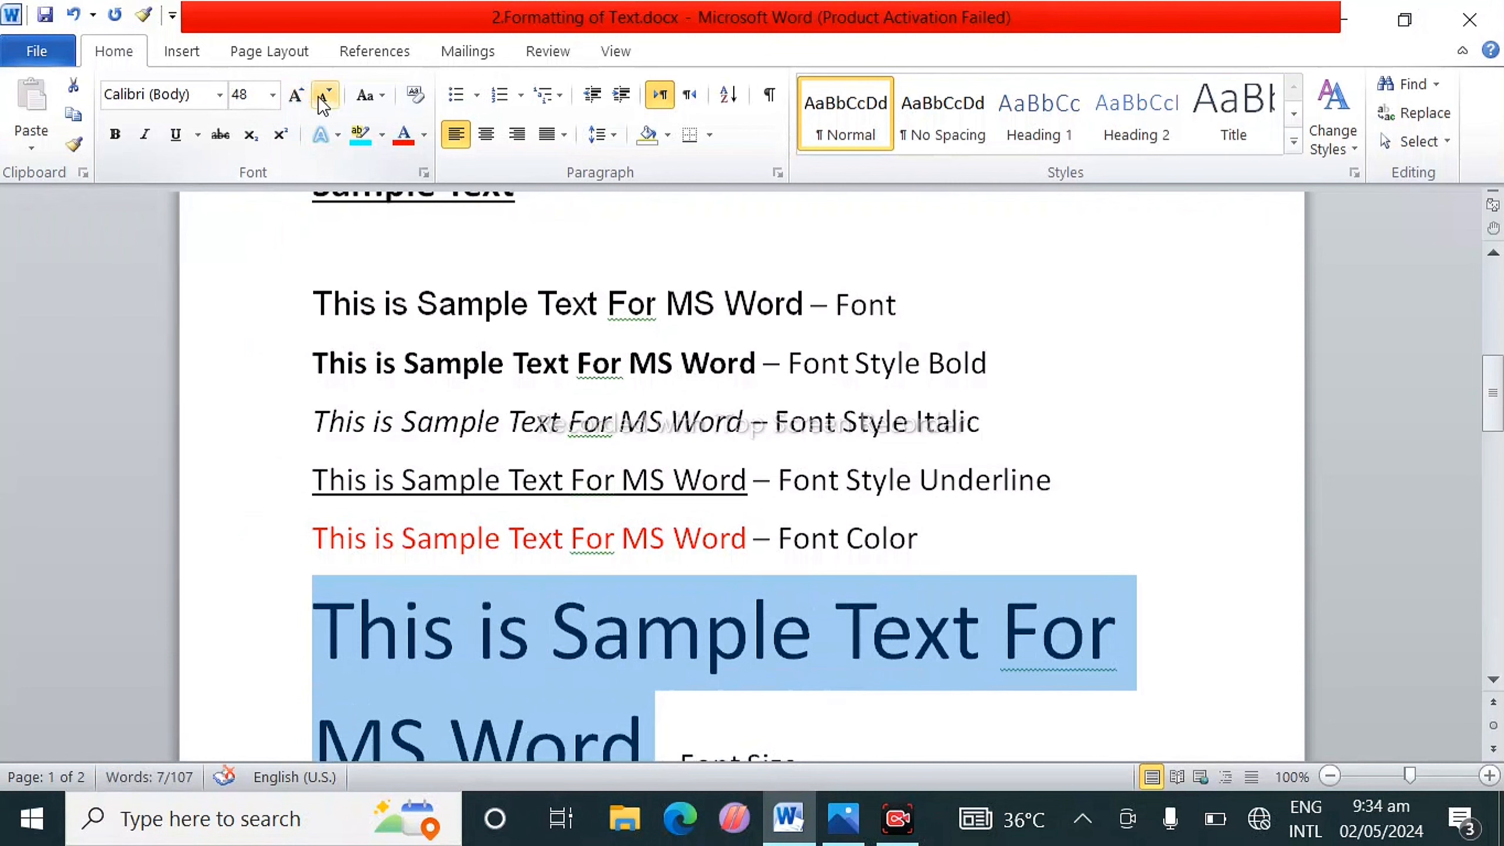
{"action": "left_click", "coordinate": [320, 97]}
{"action": "left_click", "coordinate": [320, 96]}
{"action": "left_click", "coordinate": [320, 97]}
{"action": "left_click", "coordinate": [319, 97]}
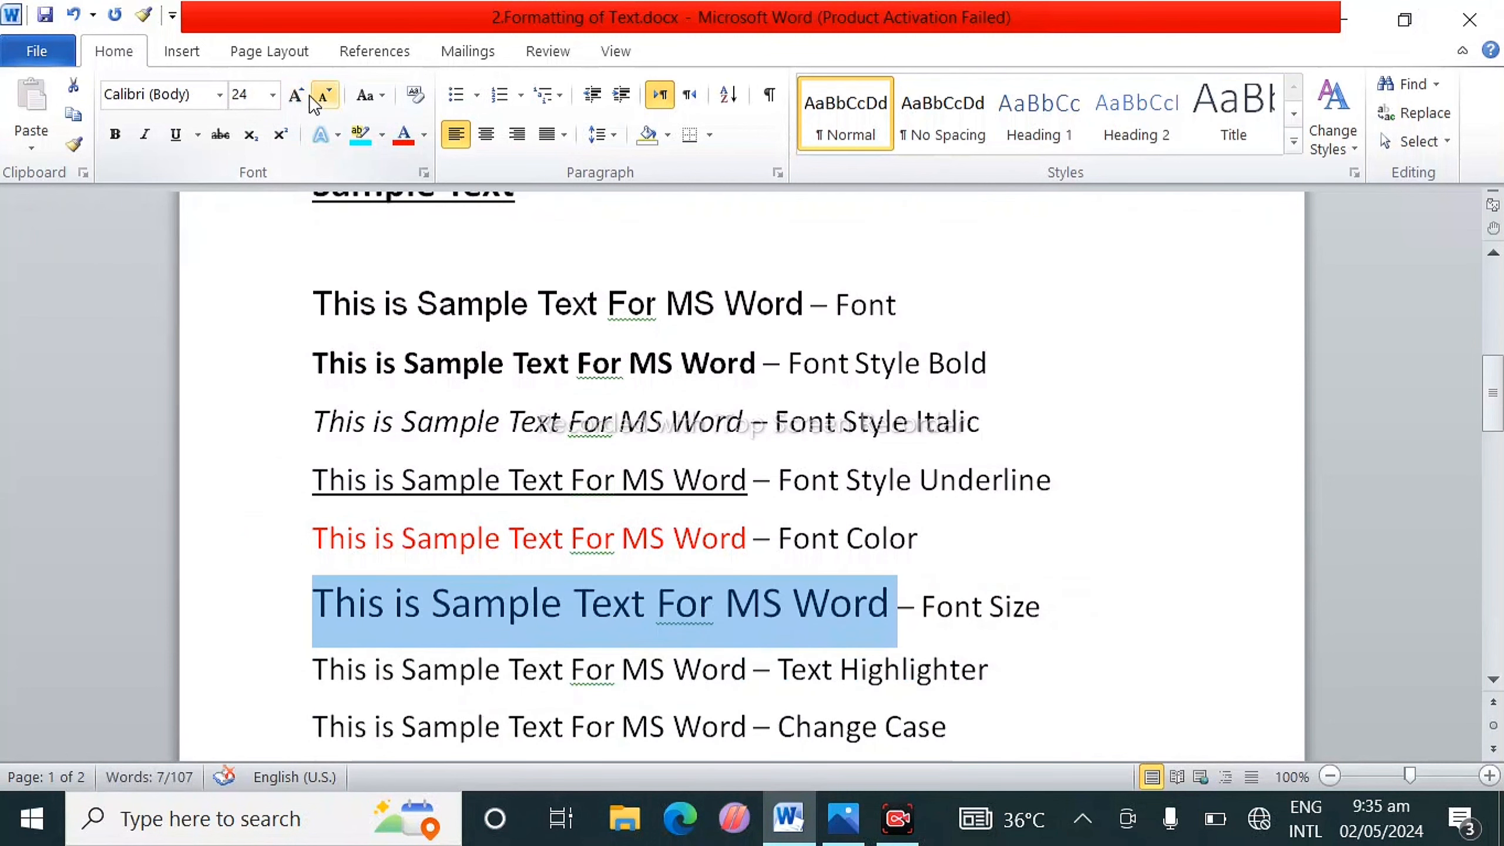
Step: Try size 60 on the Font Size line's sample text and undo it, and grow it to 26 and shrink it back to 24
{"action": "left_click", "coordinate": [272, 95]}
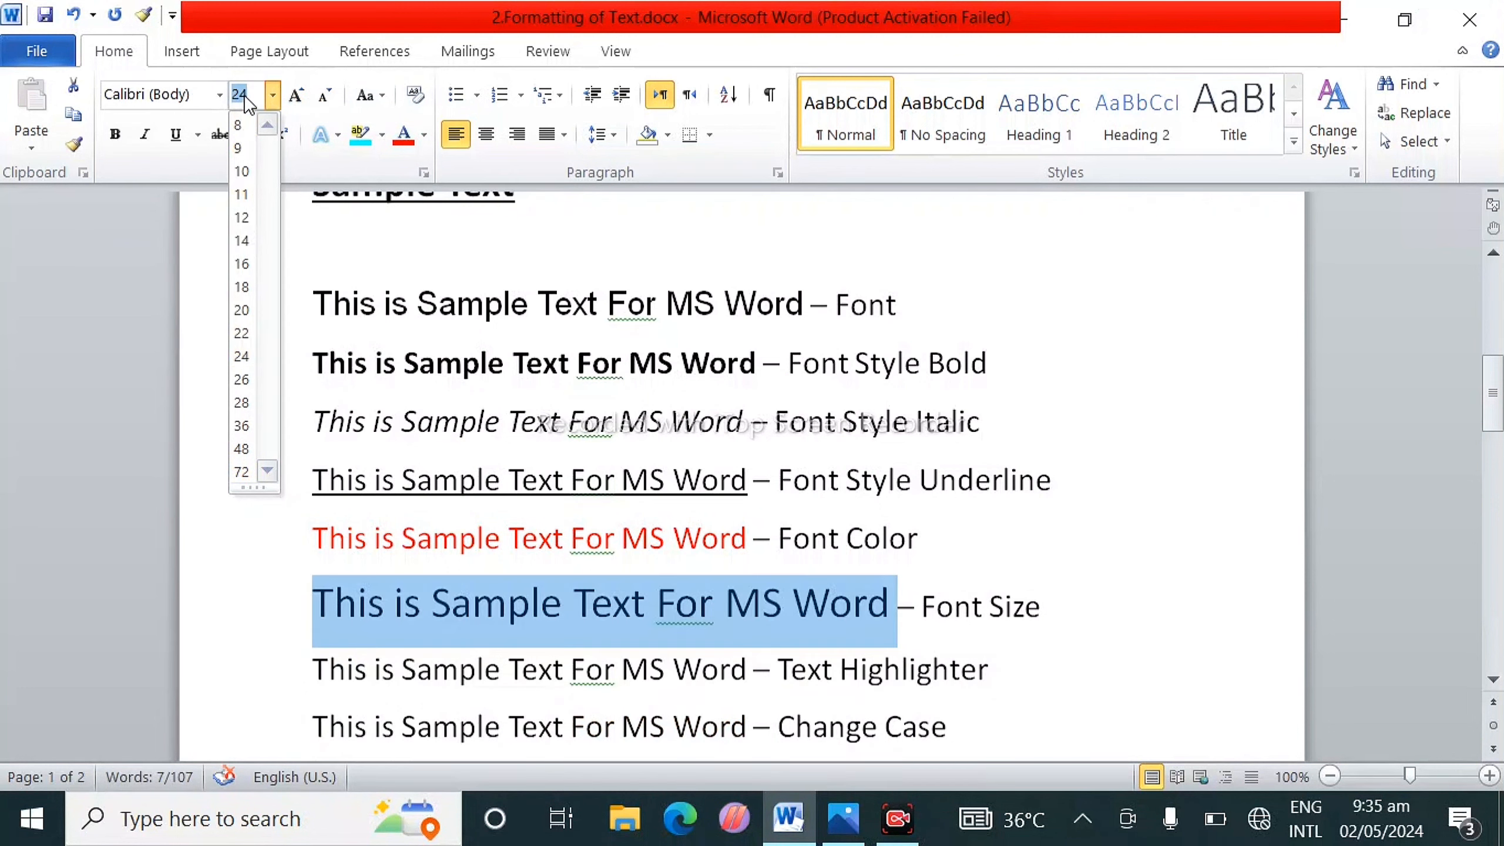
{"action": "type", "text": "60"}
{"action": "key", "text": "Return"}
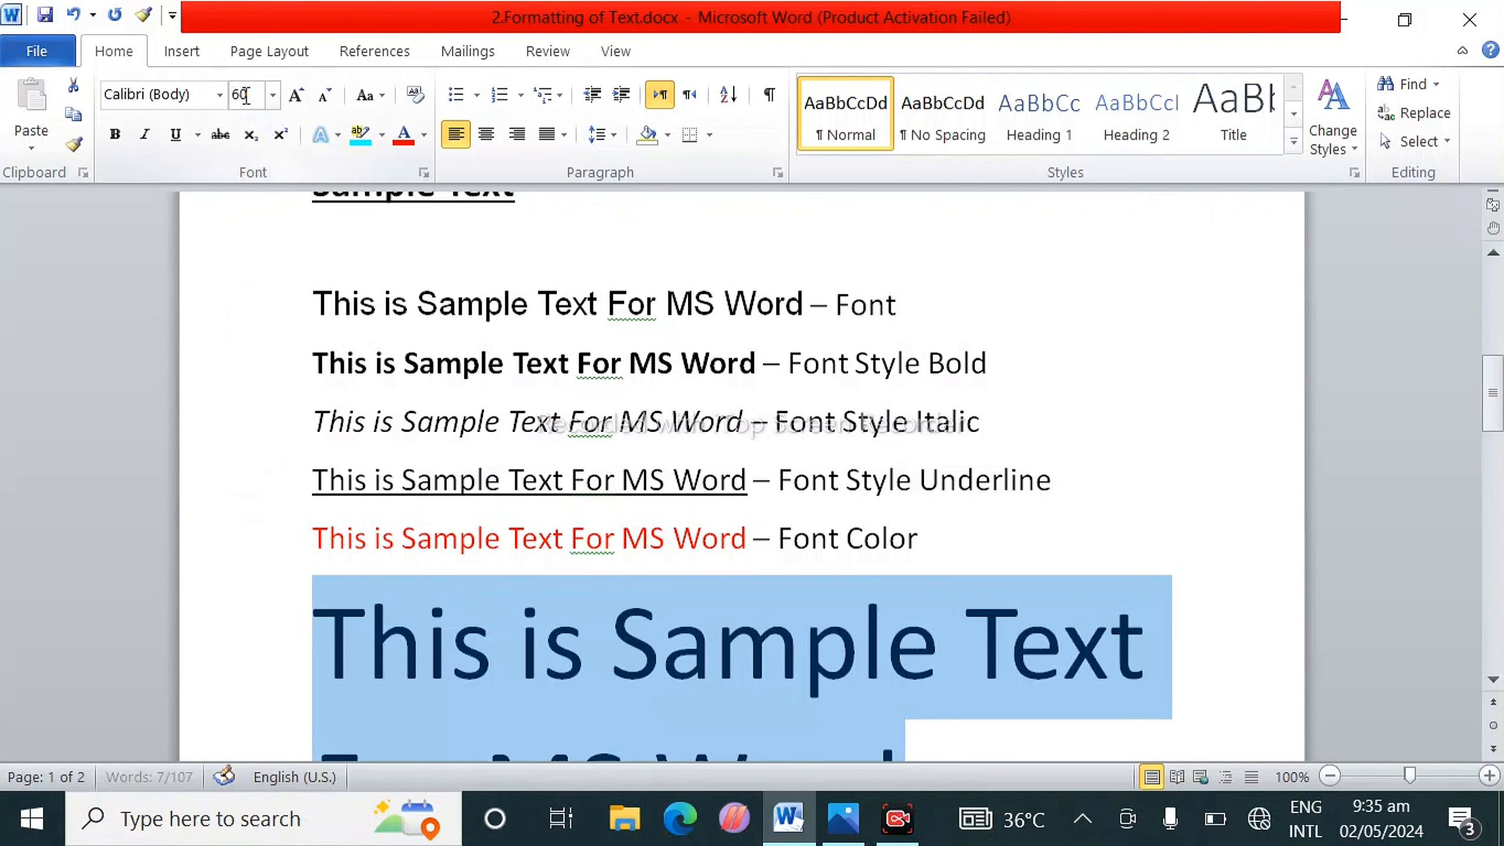
{"action": "key", "text": "ctrl+z"}
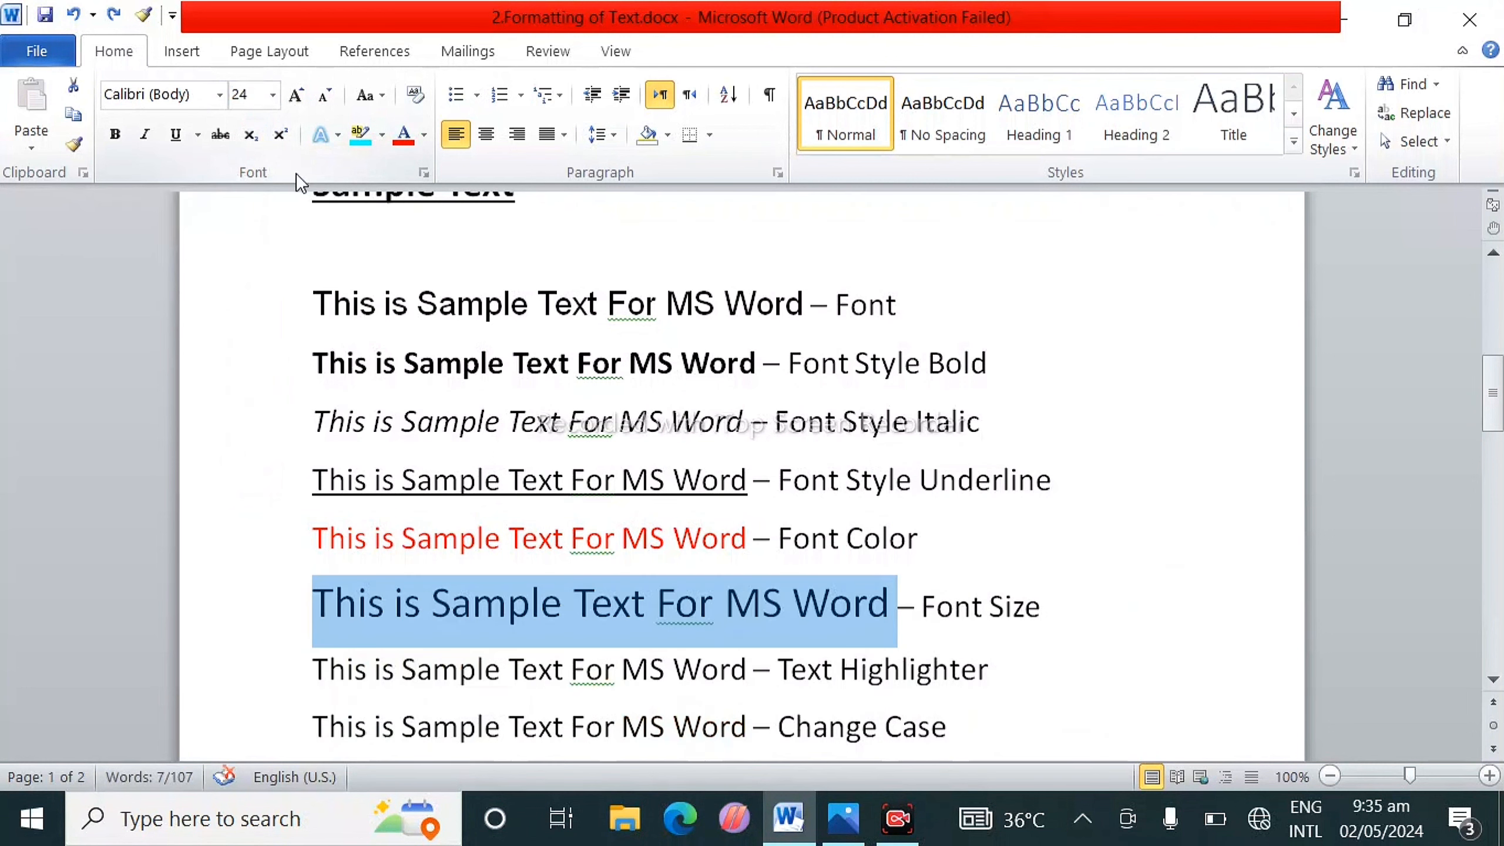
{"action": "left_click", "coordinate": [299, 101]}
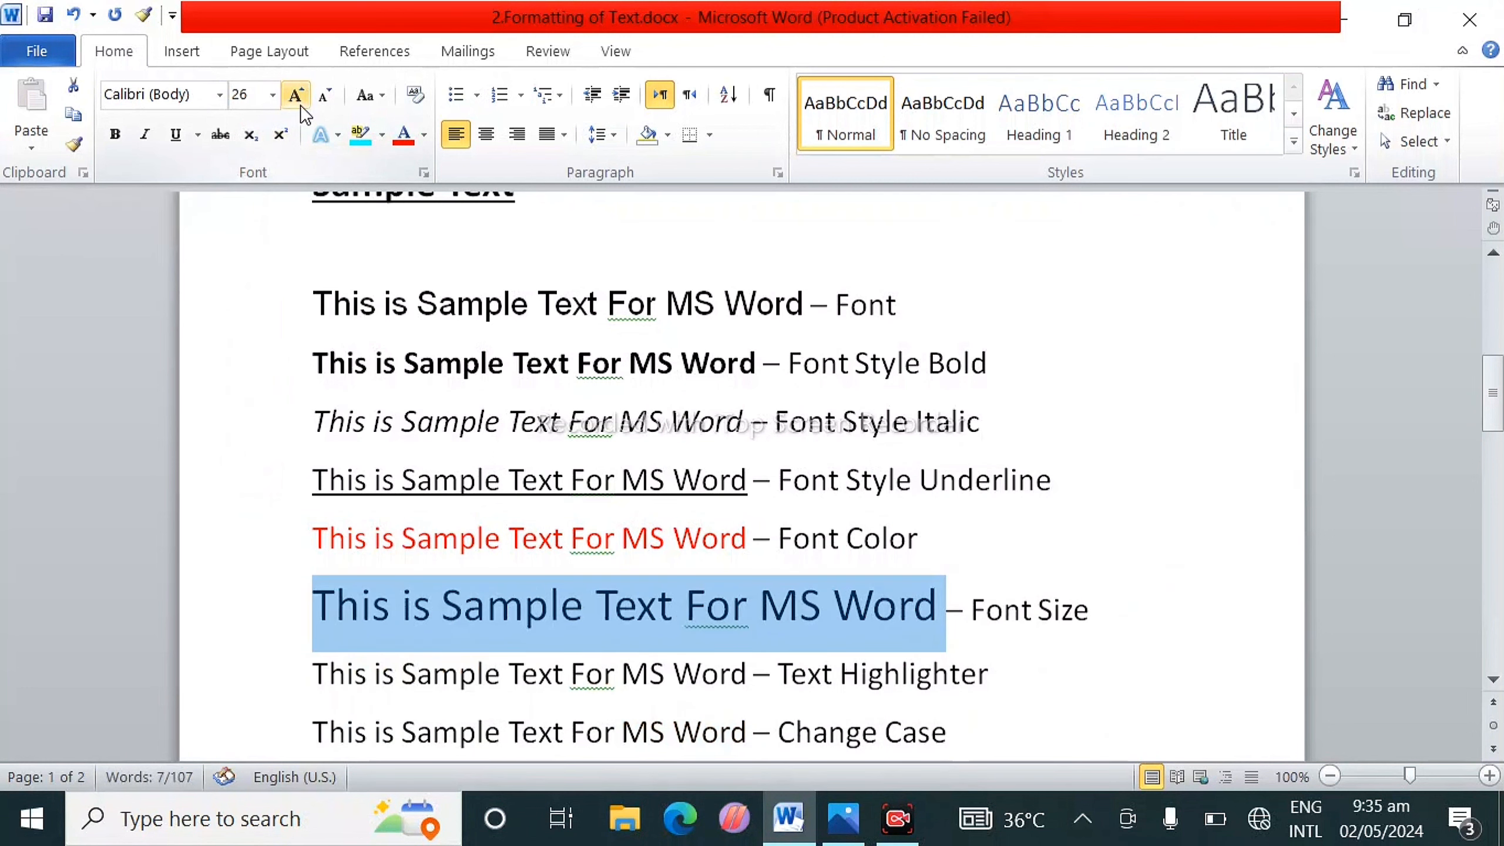
{"action": "left_click", "coordinate": [330, 98]}
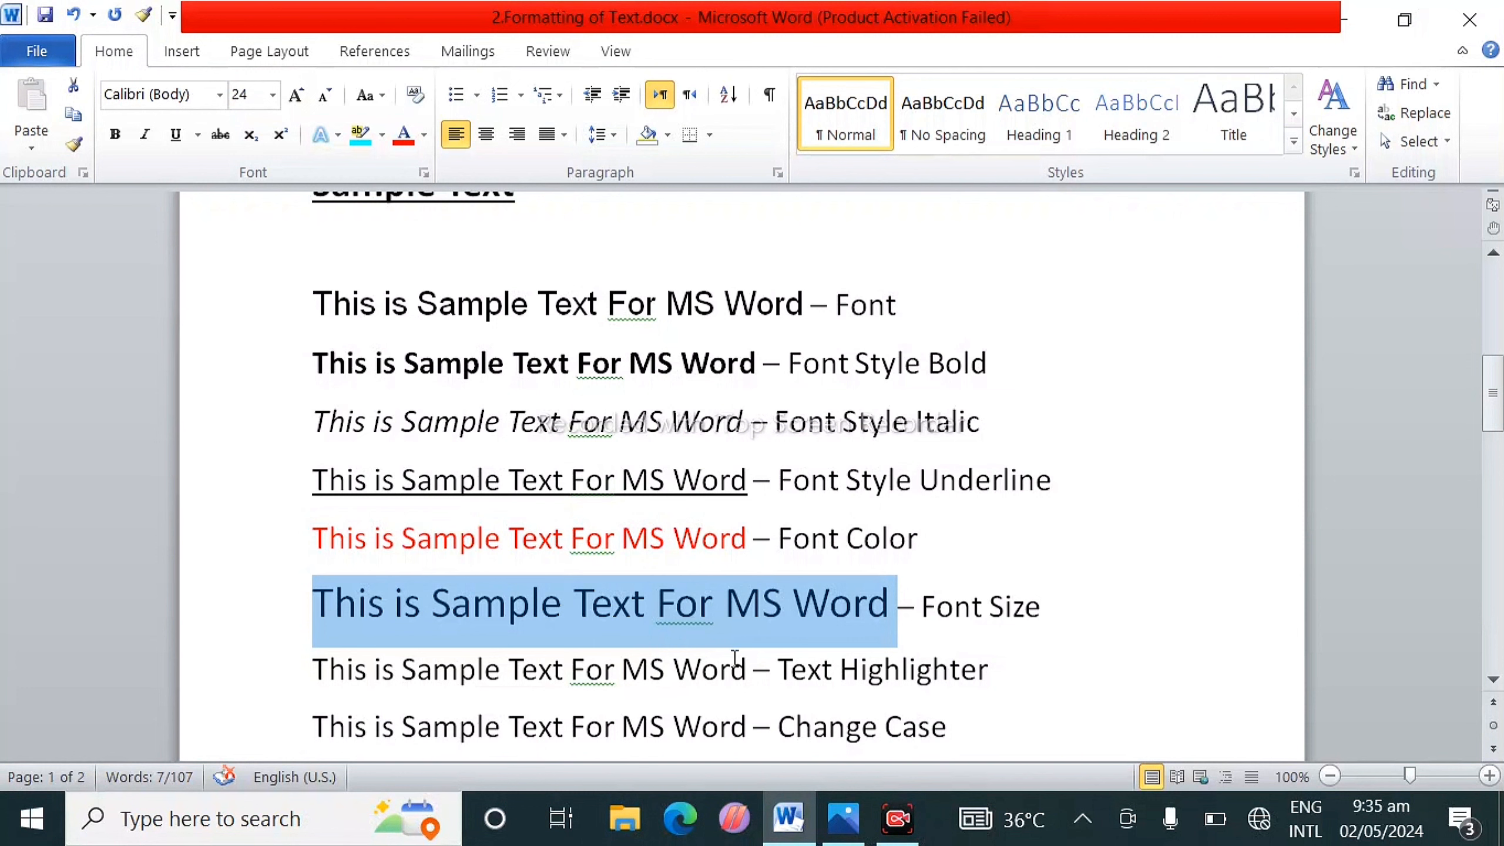
Step: Highlight "This is Sample Text For MS Word" on the Text Highlighter line in yellow
{"action": "left_click", "coordinate": [749, 669]}
{"action": "left_click_drag", "start_coordinate": [748, 669], "coordinate": [361, 677]}
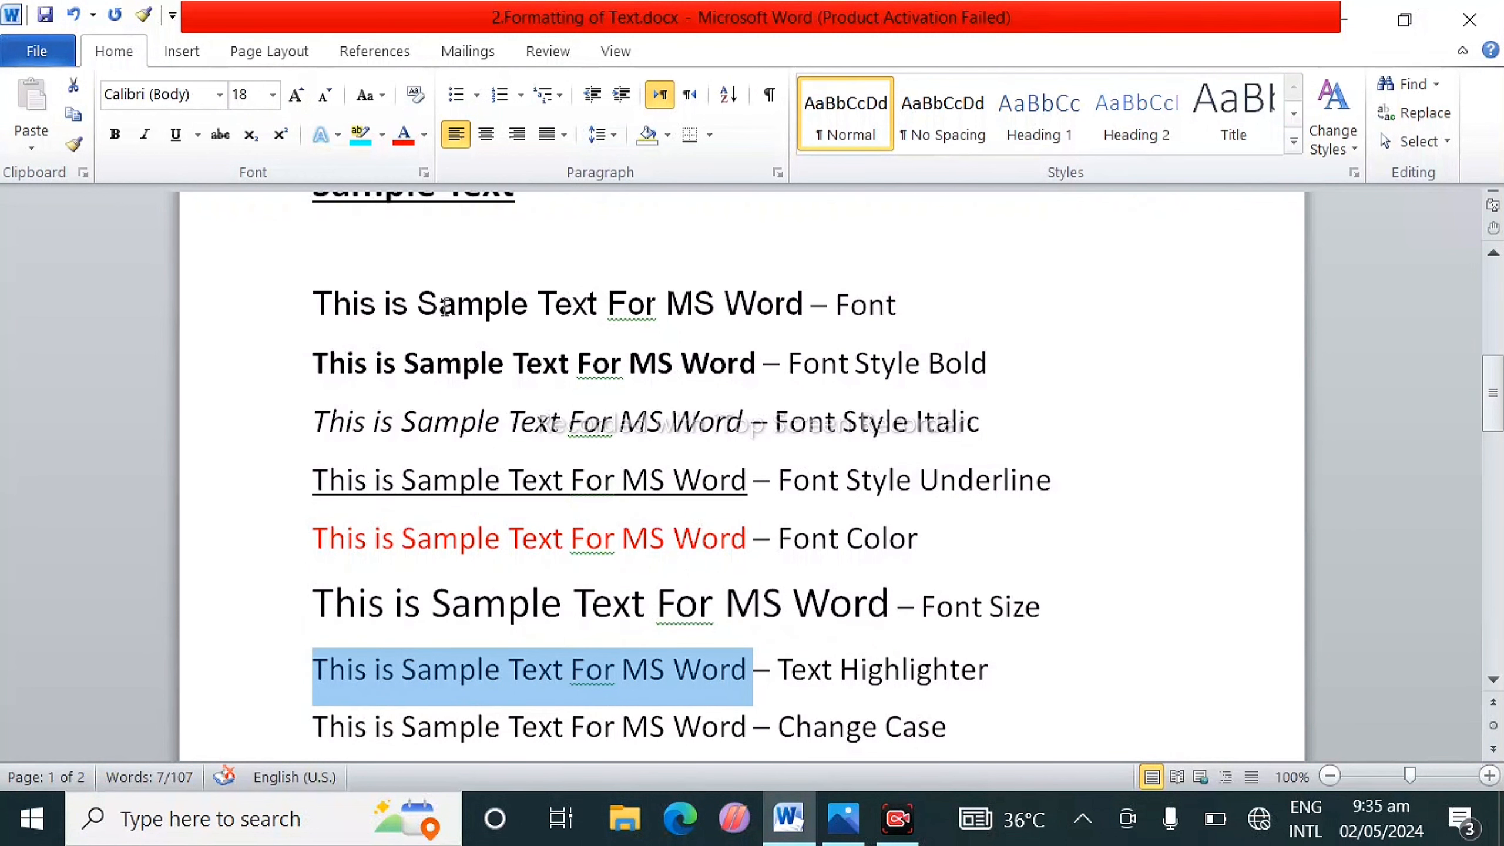
{"action": "left_click", "coordinate": [379, 141]}
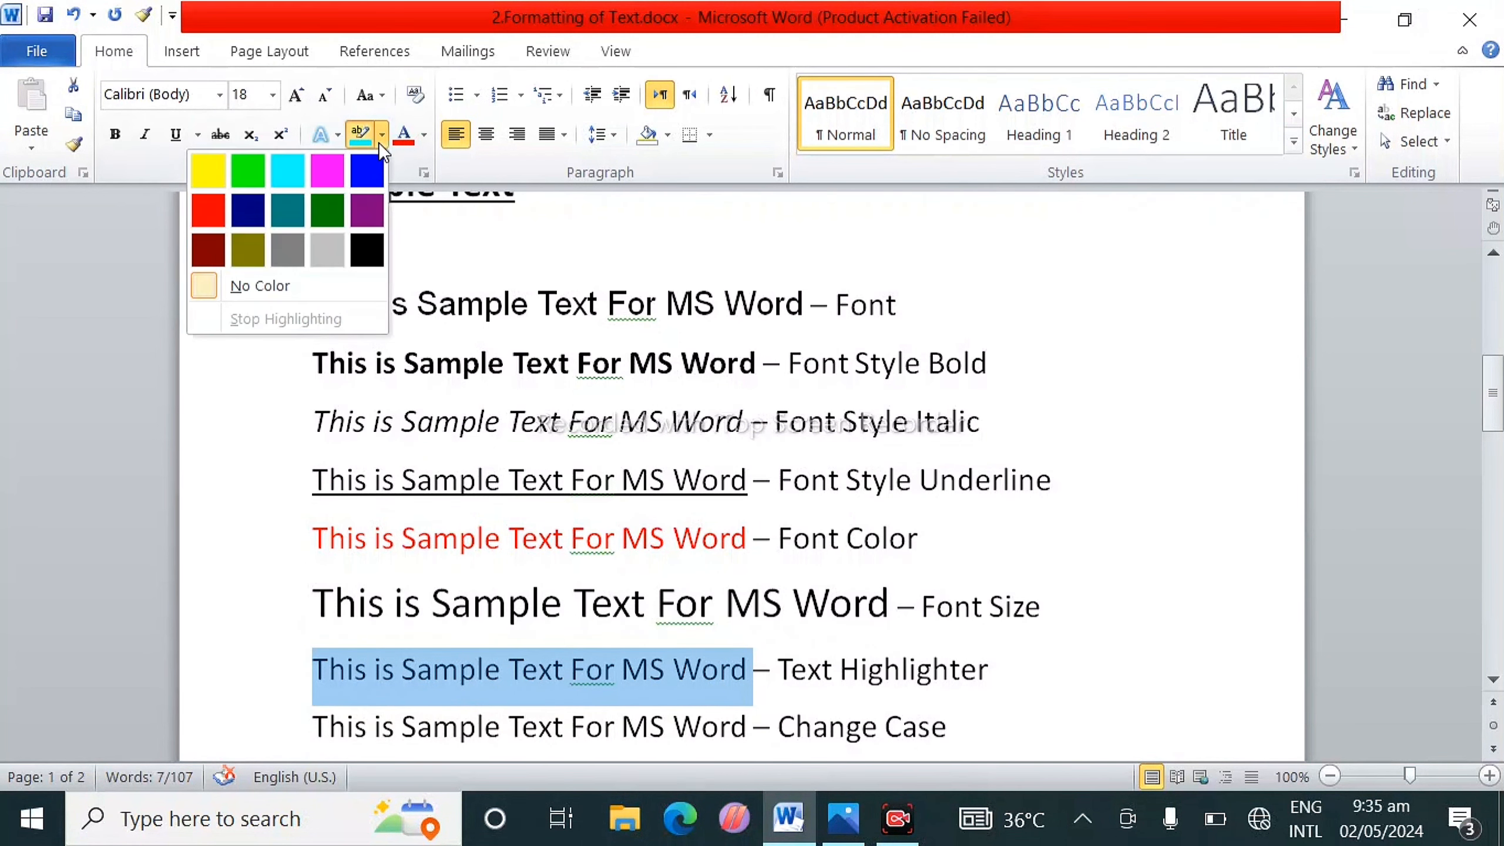
{"action": "left_click", "coordinate": [200, 177]}
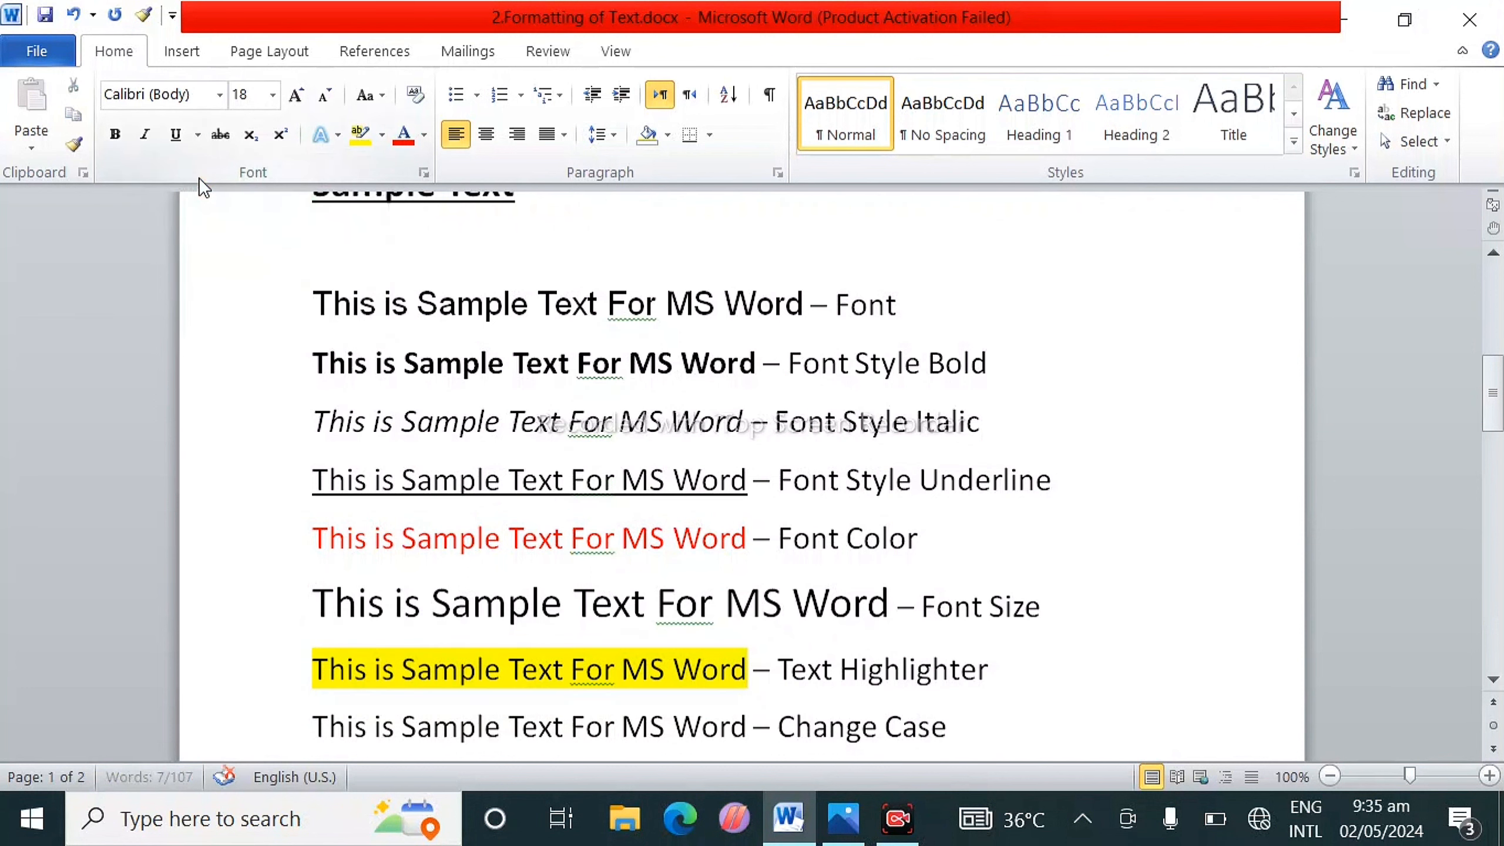
Step: Apply Sentence case to "This is Sample Text For MS Word" on the Change Case line
{"action": "scroll", "coordinate": [694, 381], "scroll_direction": "down", "scroll_amount": 3}
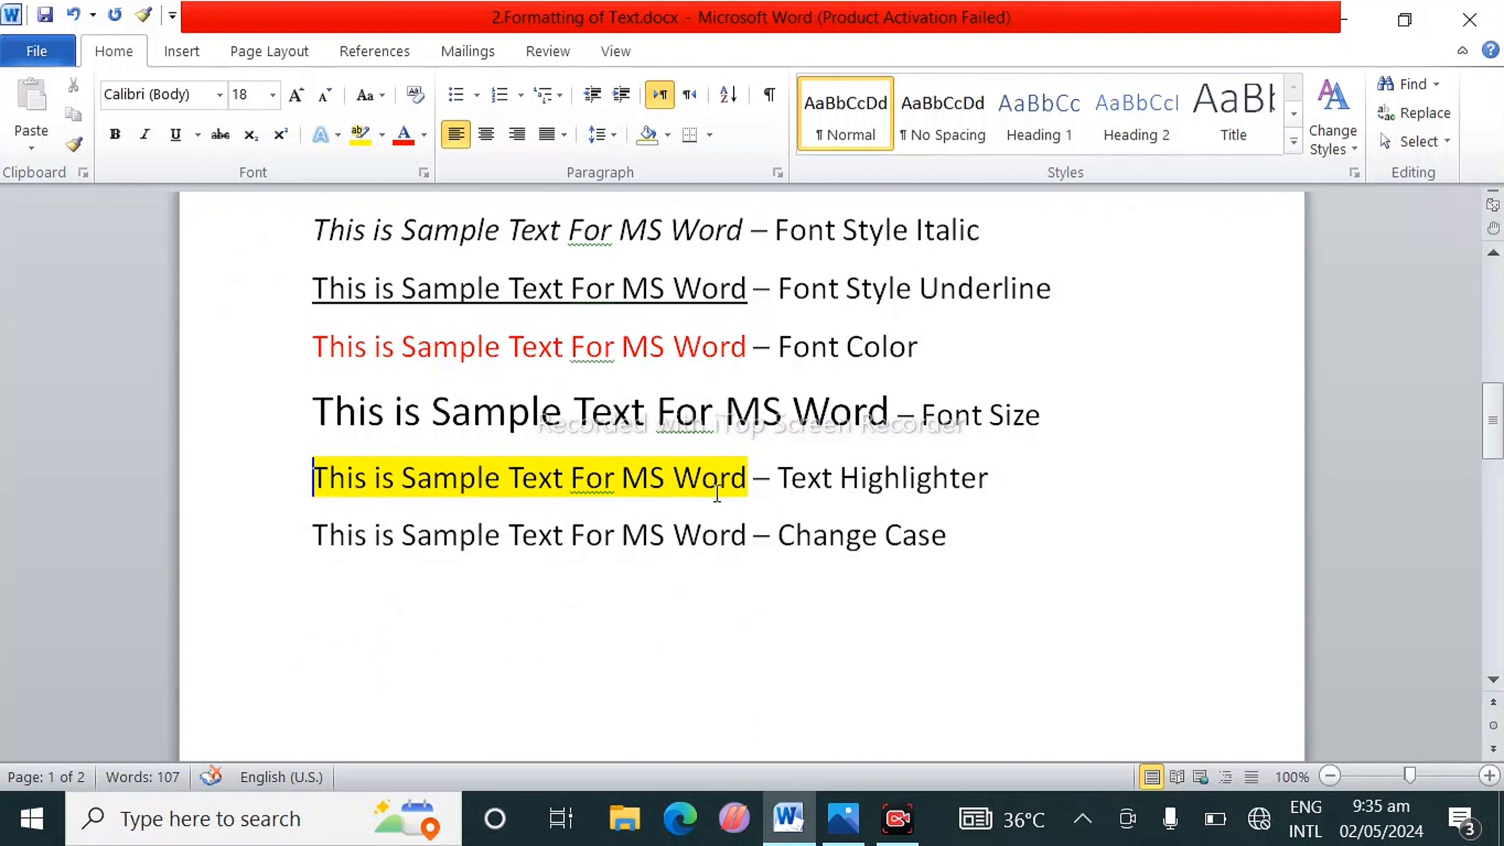
{"action": "left_click", "coordinate": [747, 541]}
{"action": "left_click_drag", "start_coordinate": [749, 540], "coordinate": [287, 539]}
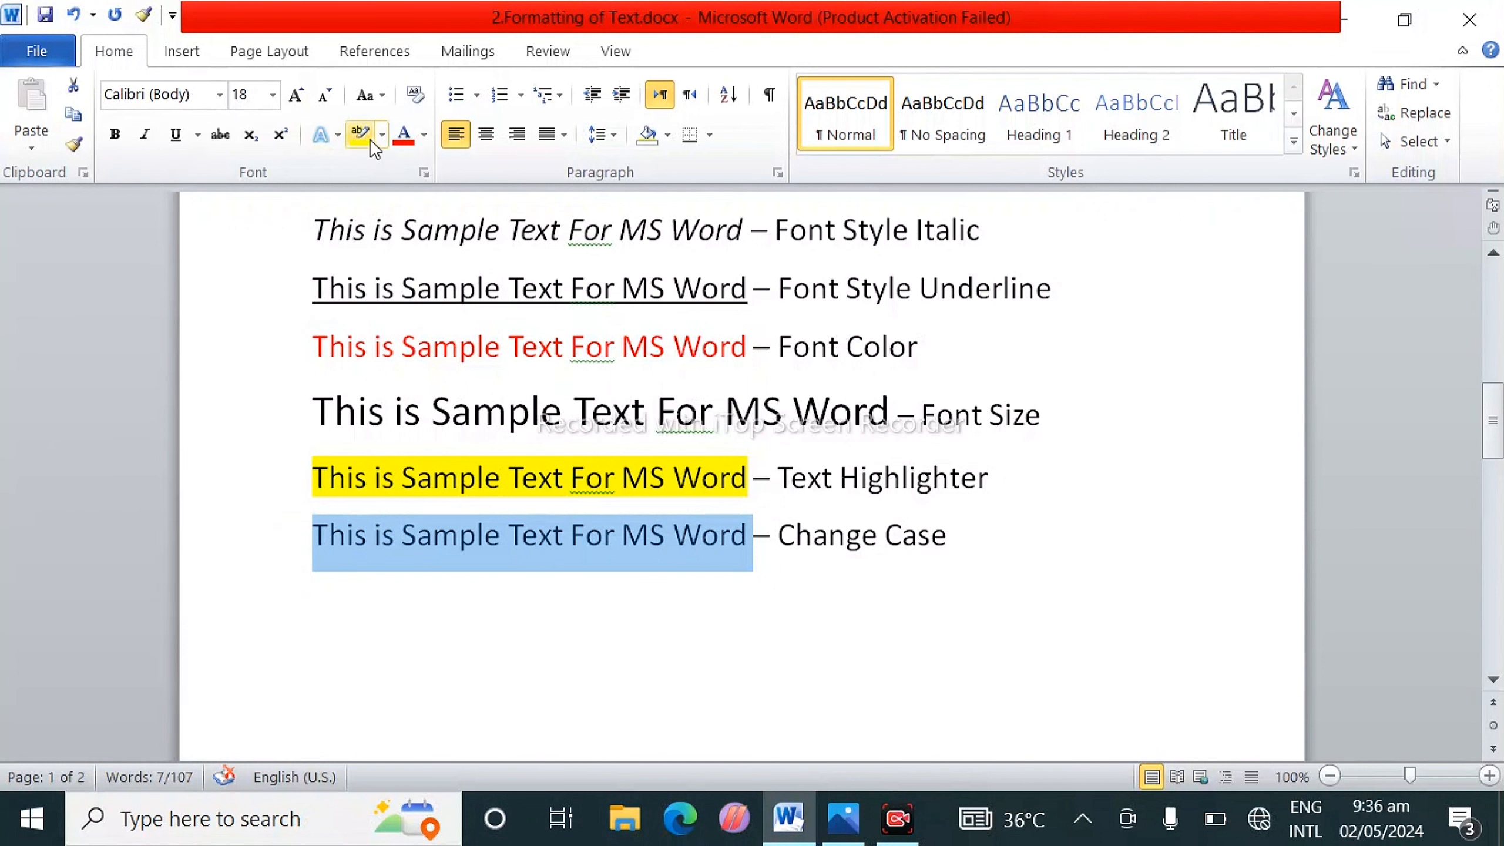
{"action": "left_click", "coordinate": [381, 101]}
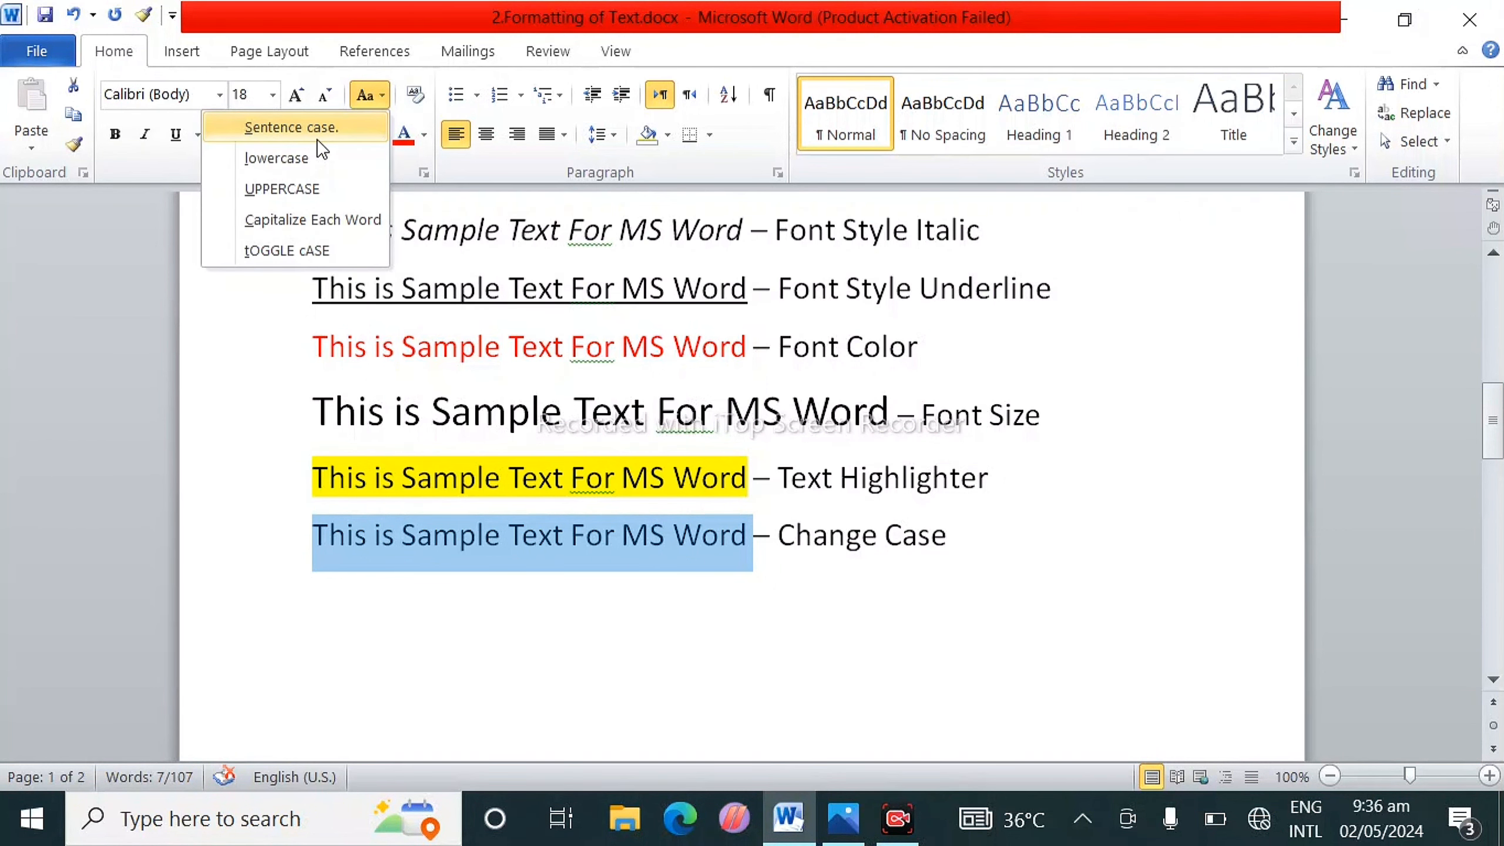
{"action": "left_click", "coordinate": [278, 132]}
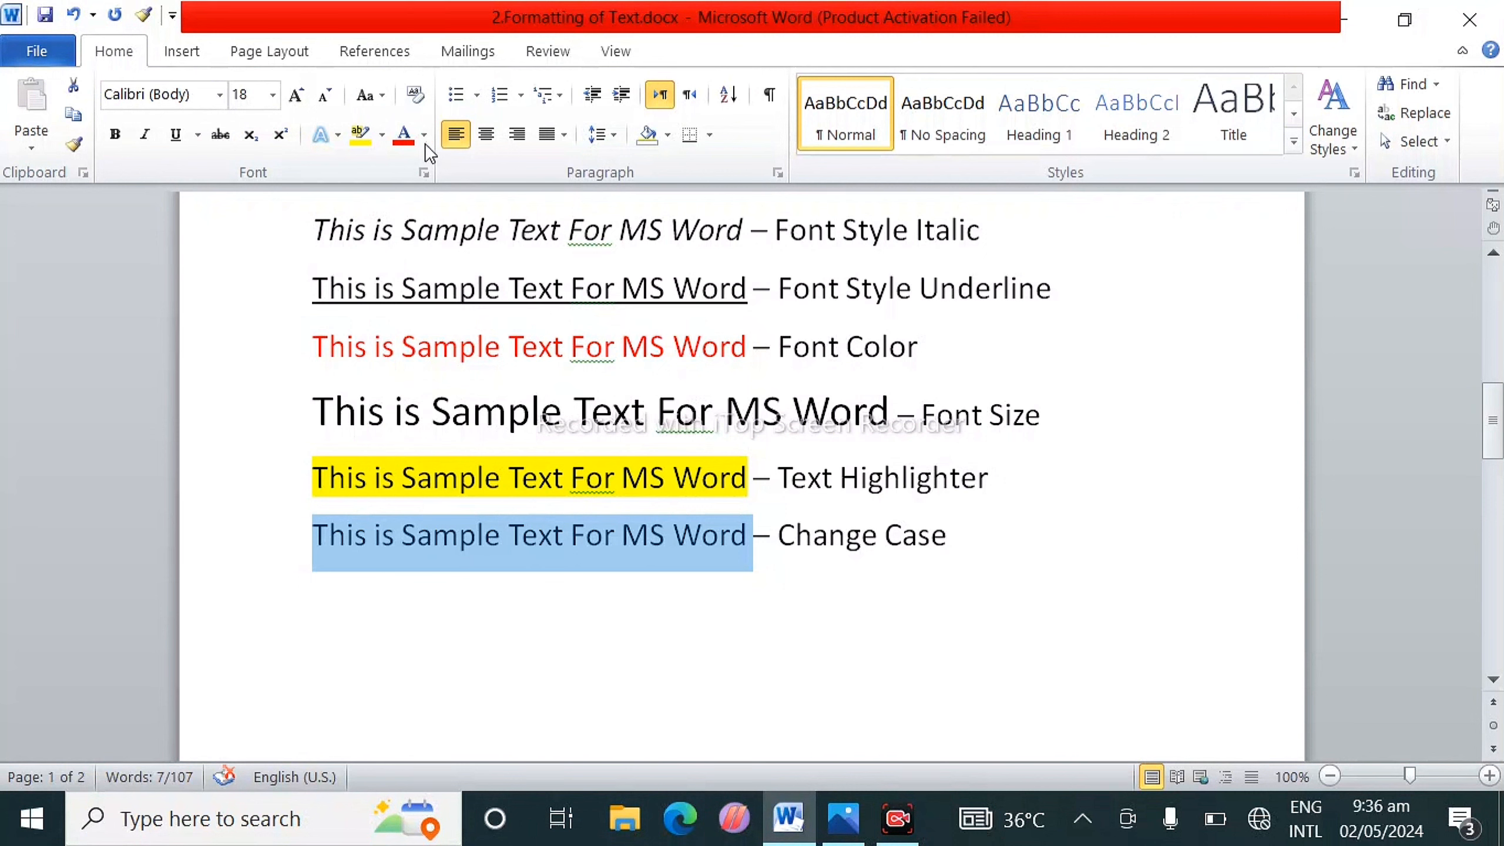
Step: Convert the sample text on the Change Case line to lowercase, followed by UPPERCASE
{"action": "left_click", "coordinate": [373, 97]}
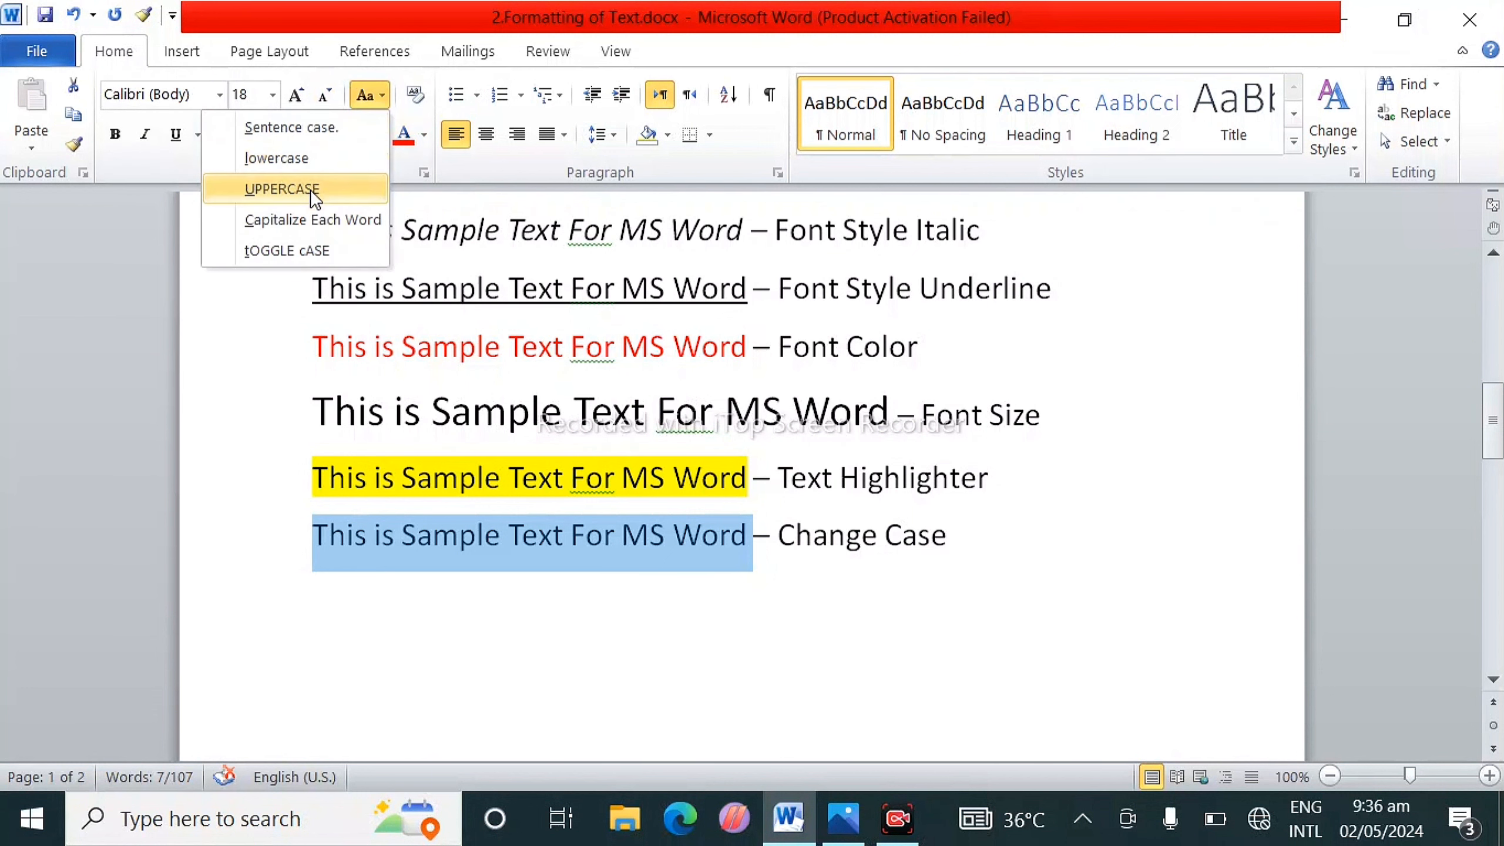
{"action": "left_click", "coordinate": [301, 160]}
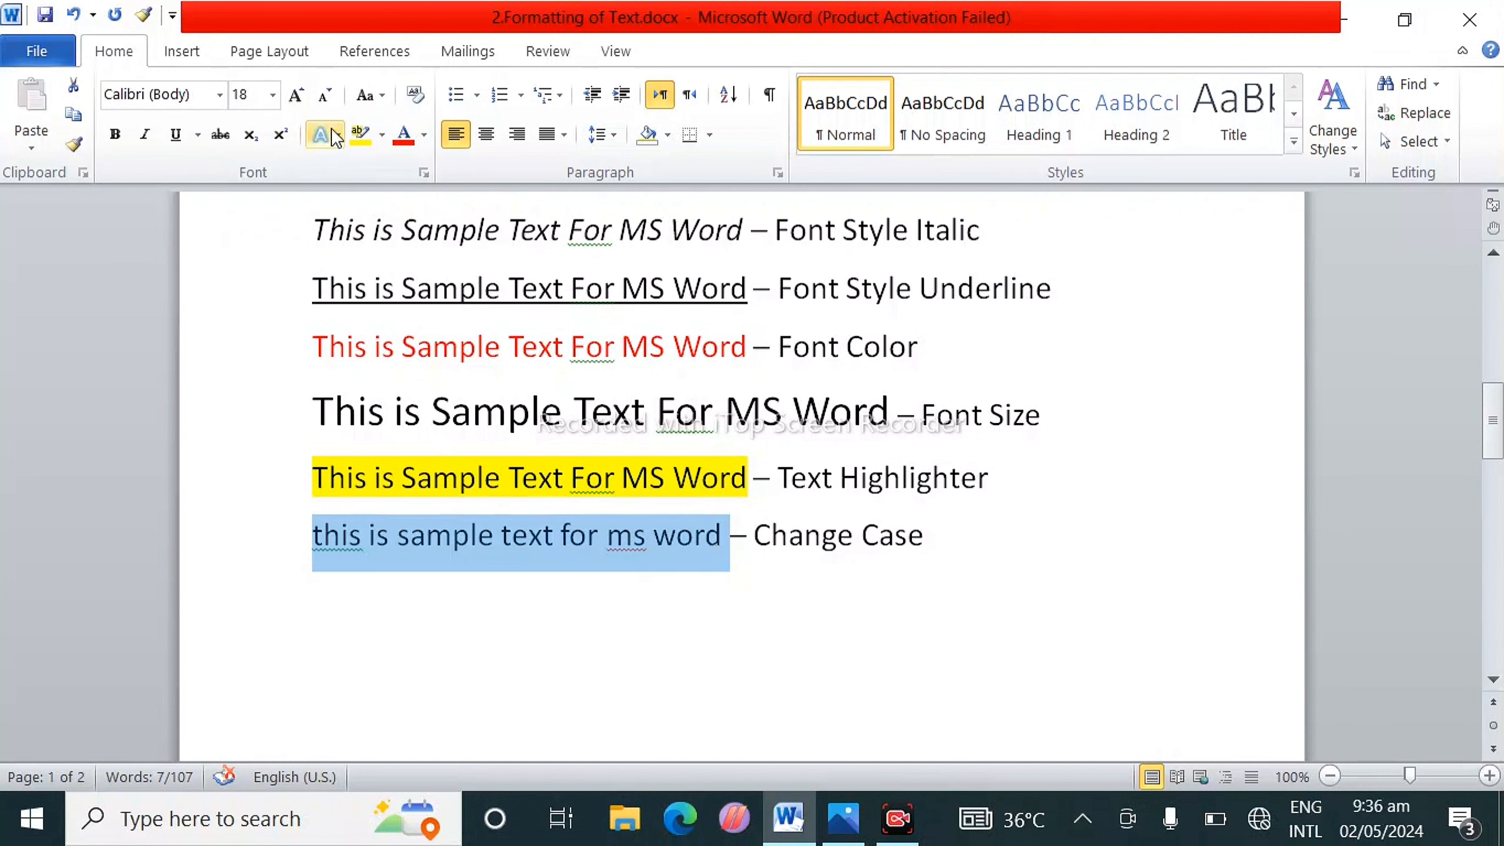
{"action": "left_click", "coordinate": [371, 107]}
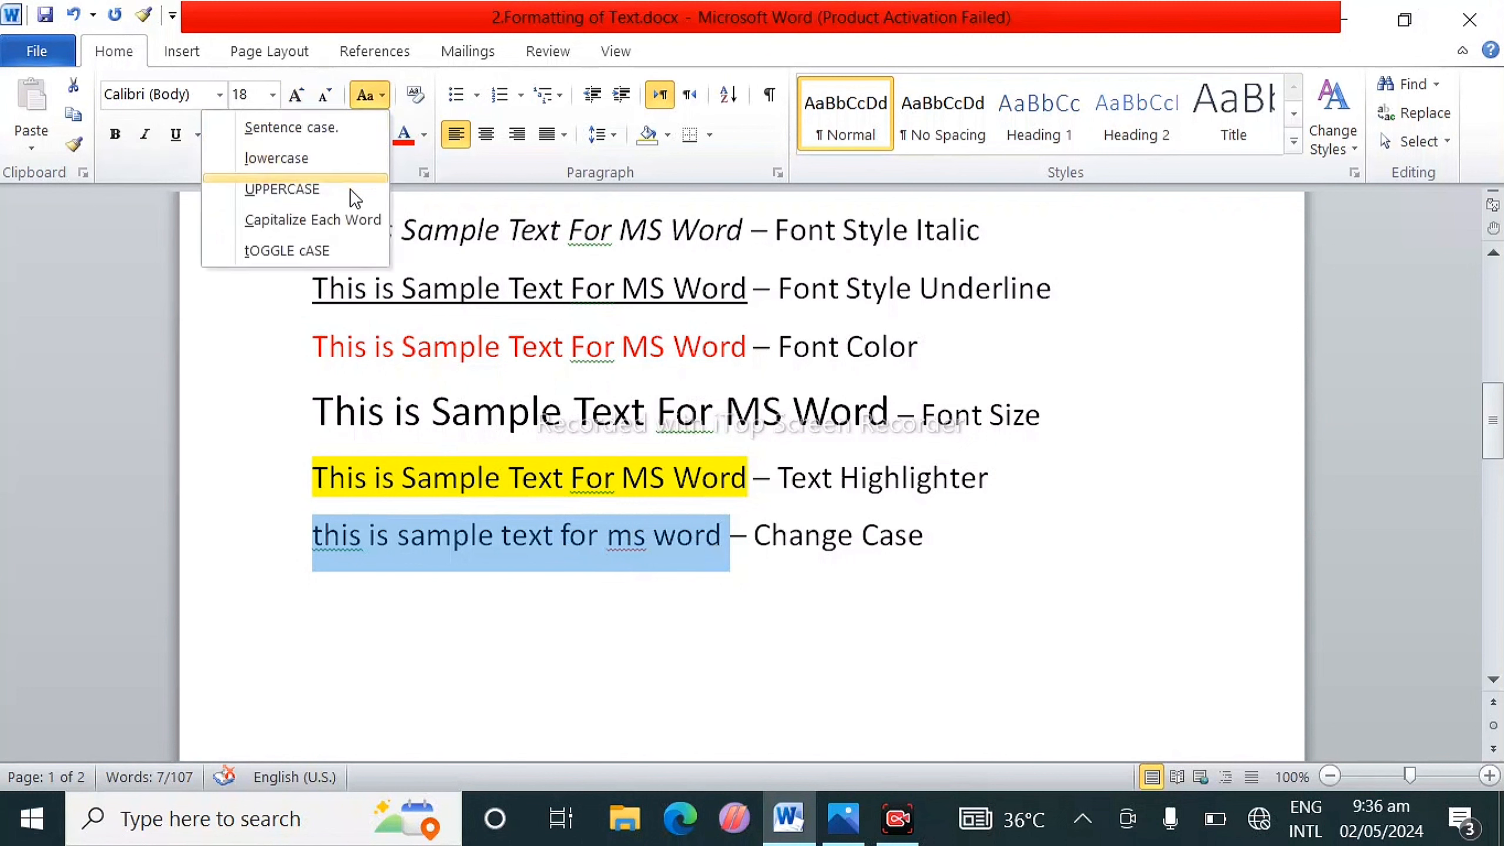
{"action": "left_click", "coordinate": [343, 195]}
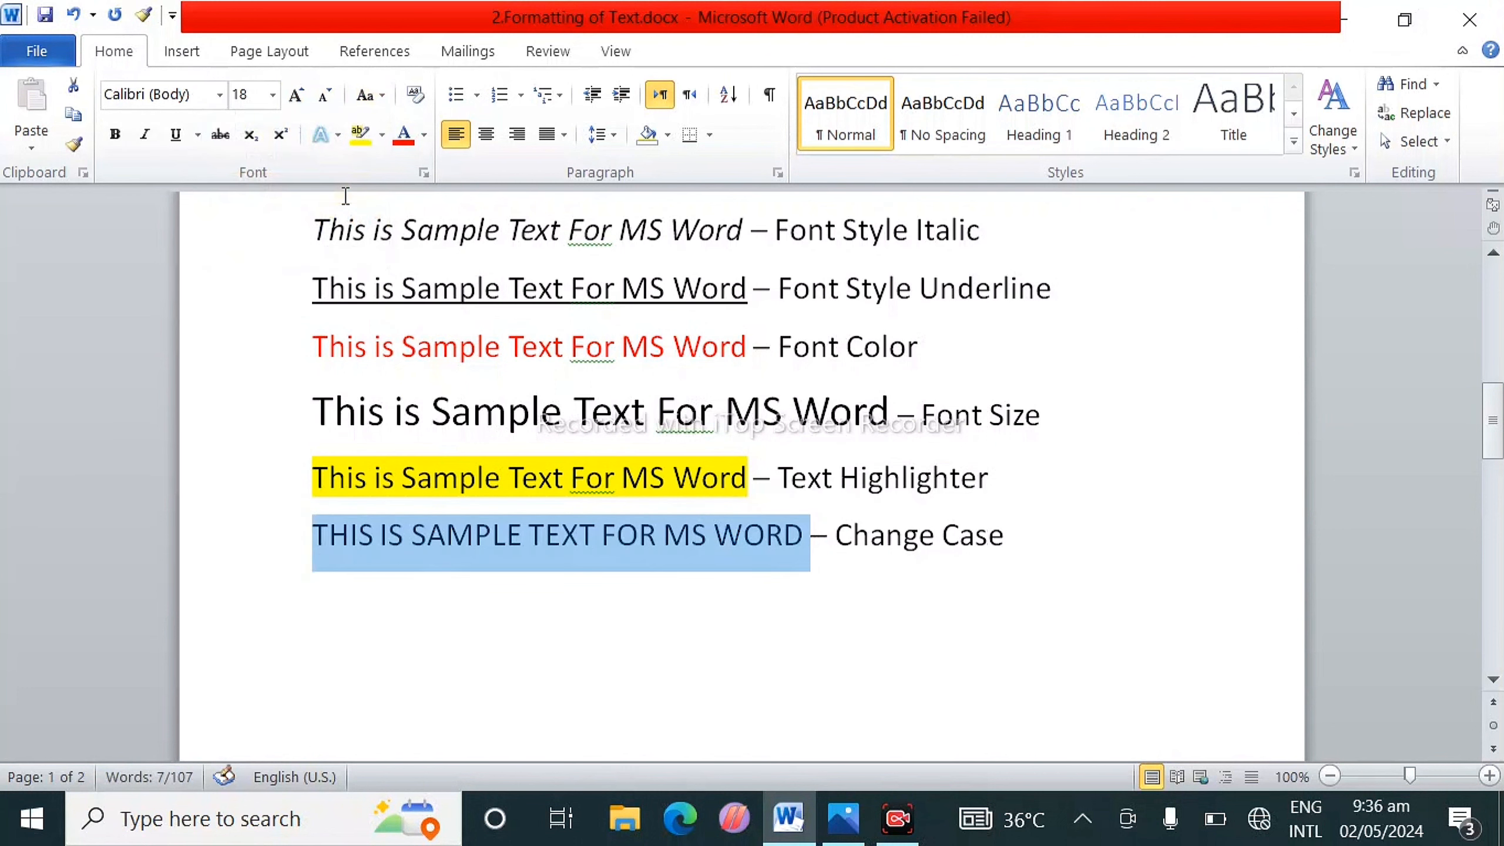
Step: Apply Capitalize Each Word to the Change Case line's sample text, followed by tOGGLE cASE
{"action": "left_click", "coordinate": [382, 105]}
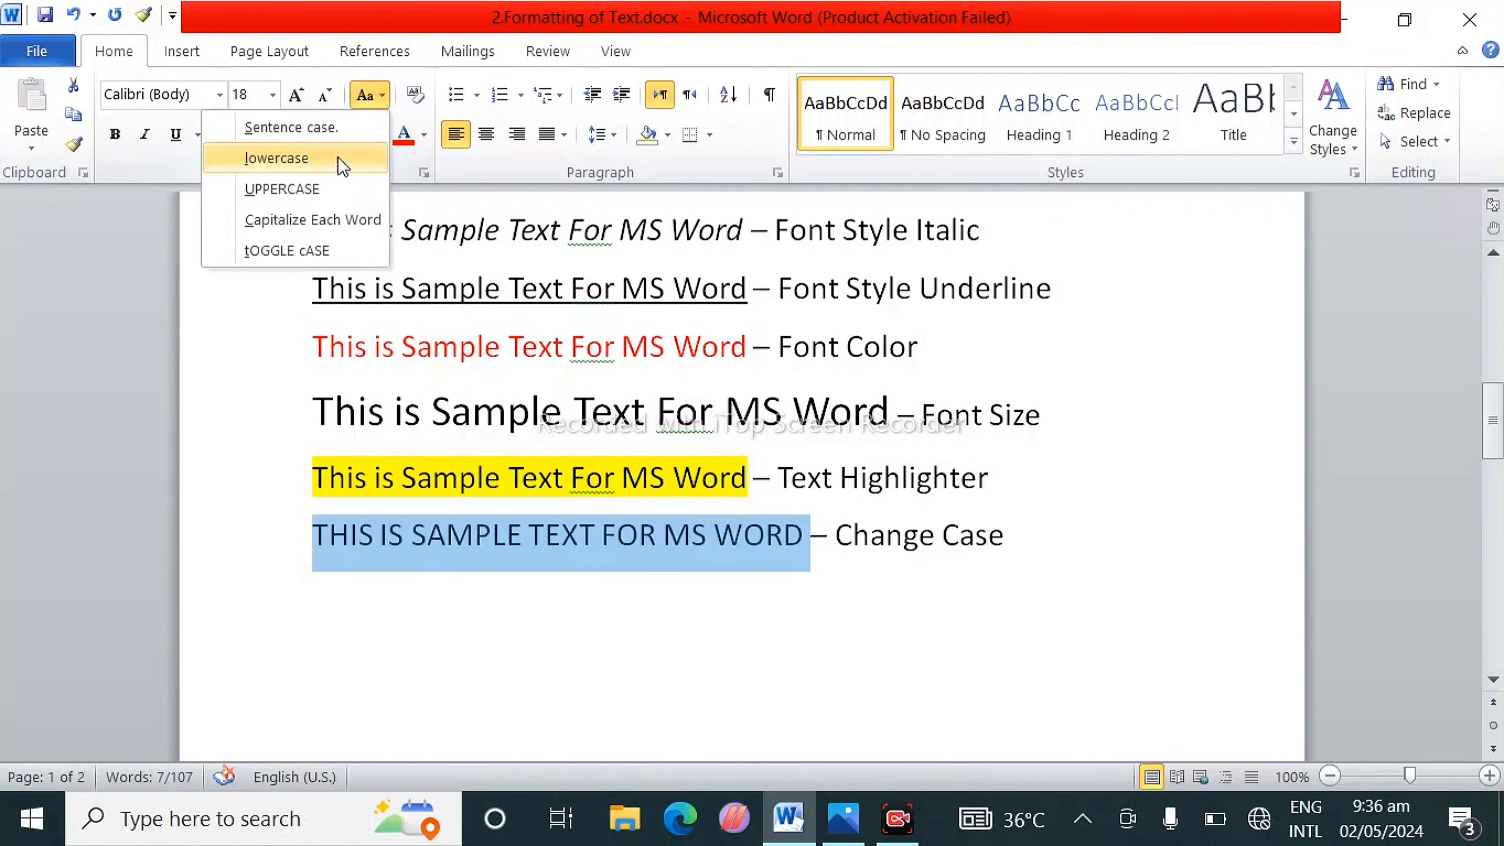
{"action": "left_click", "coordinate": [328, 220]}
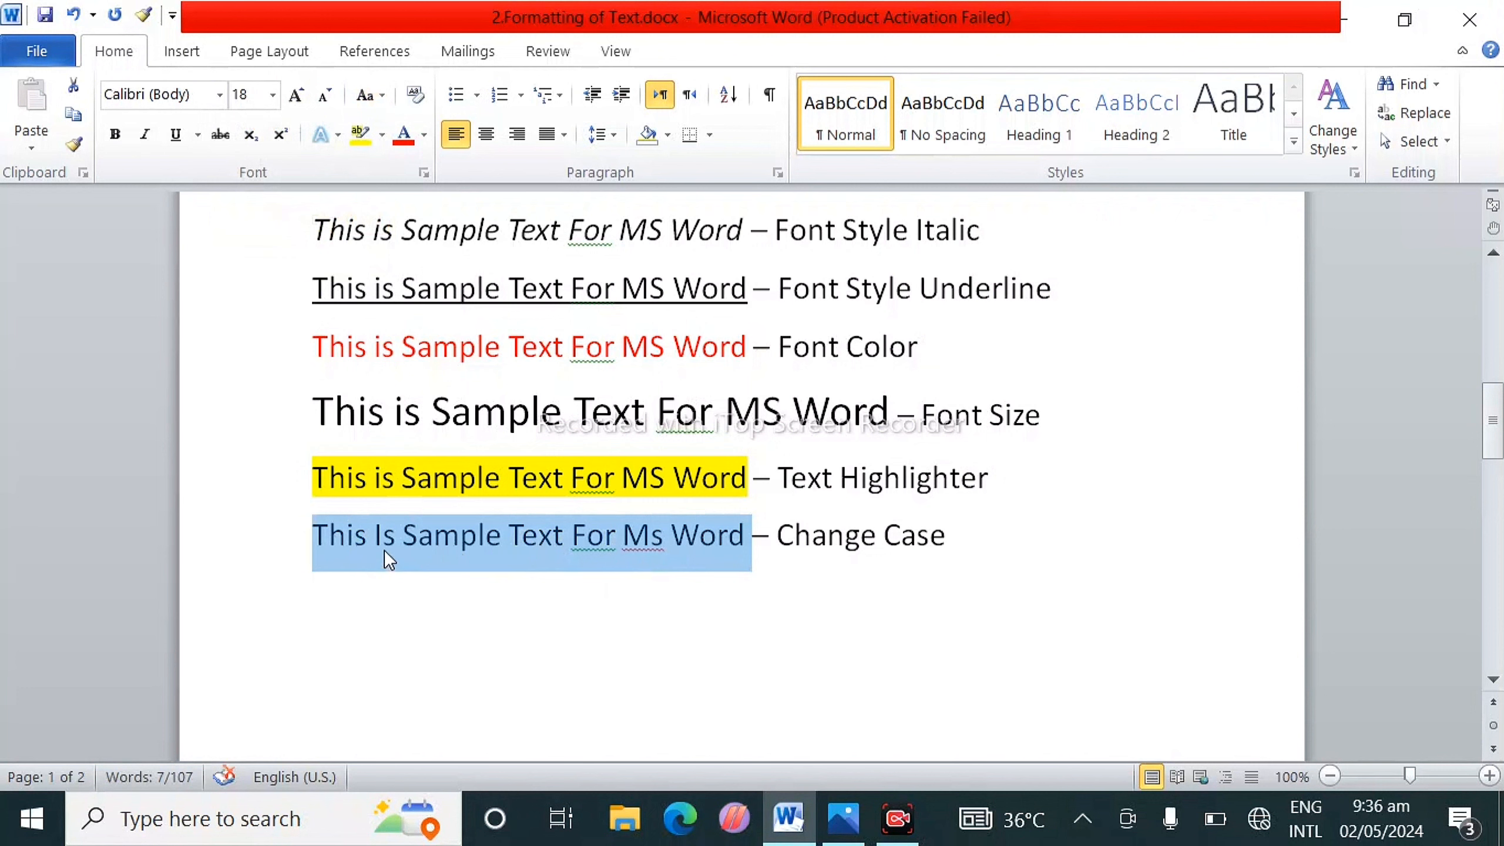
{"action": "left_click", "coordinate": [372, 97]}
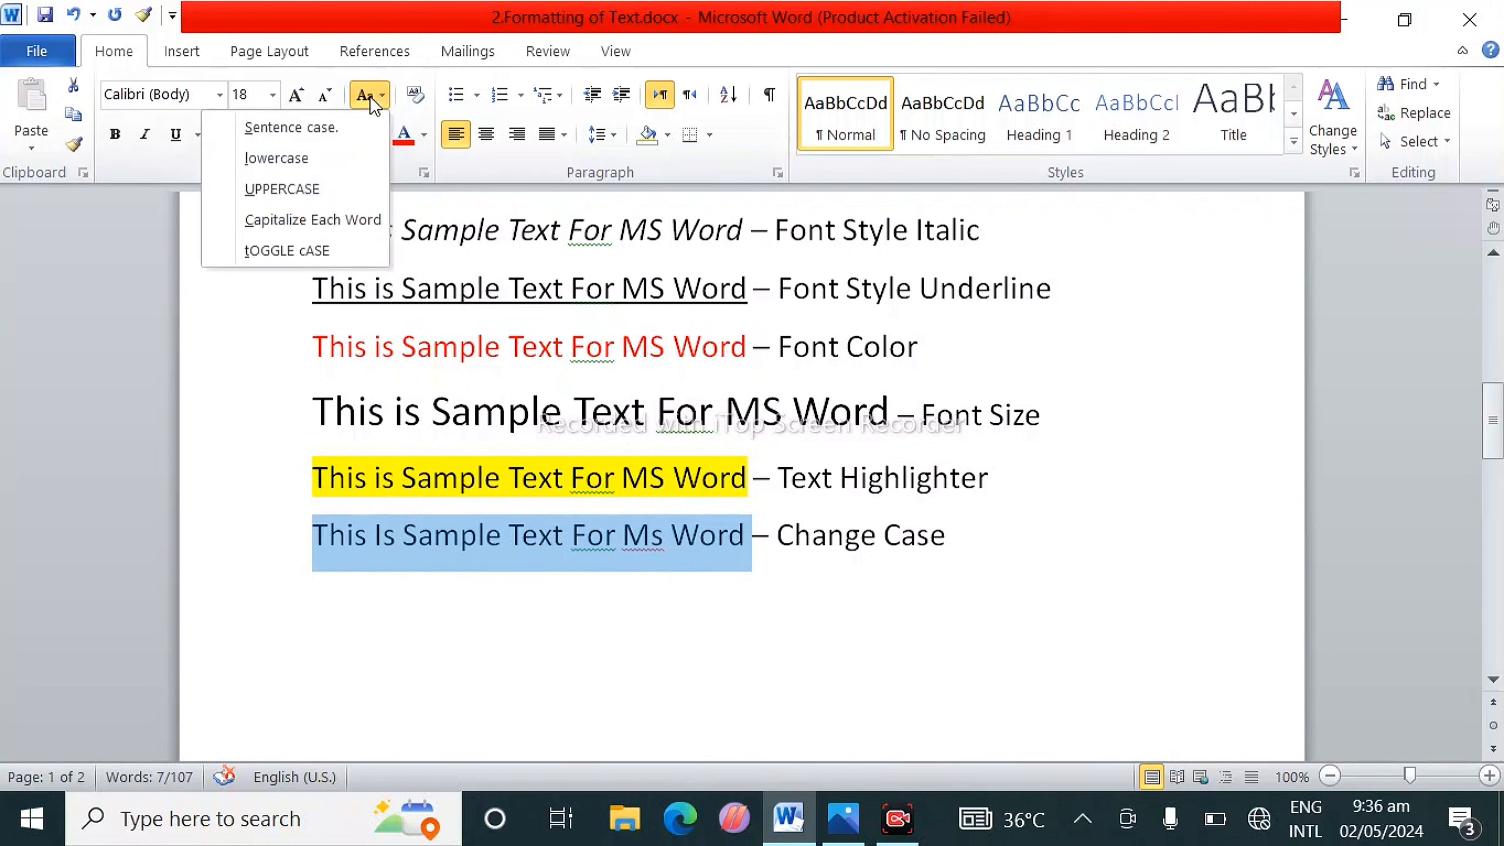
{"action": "left_click", "coordinate": [347, 250]}
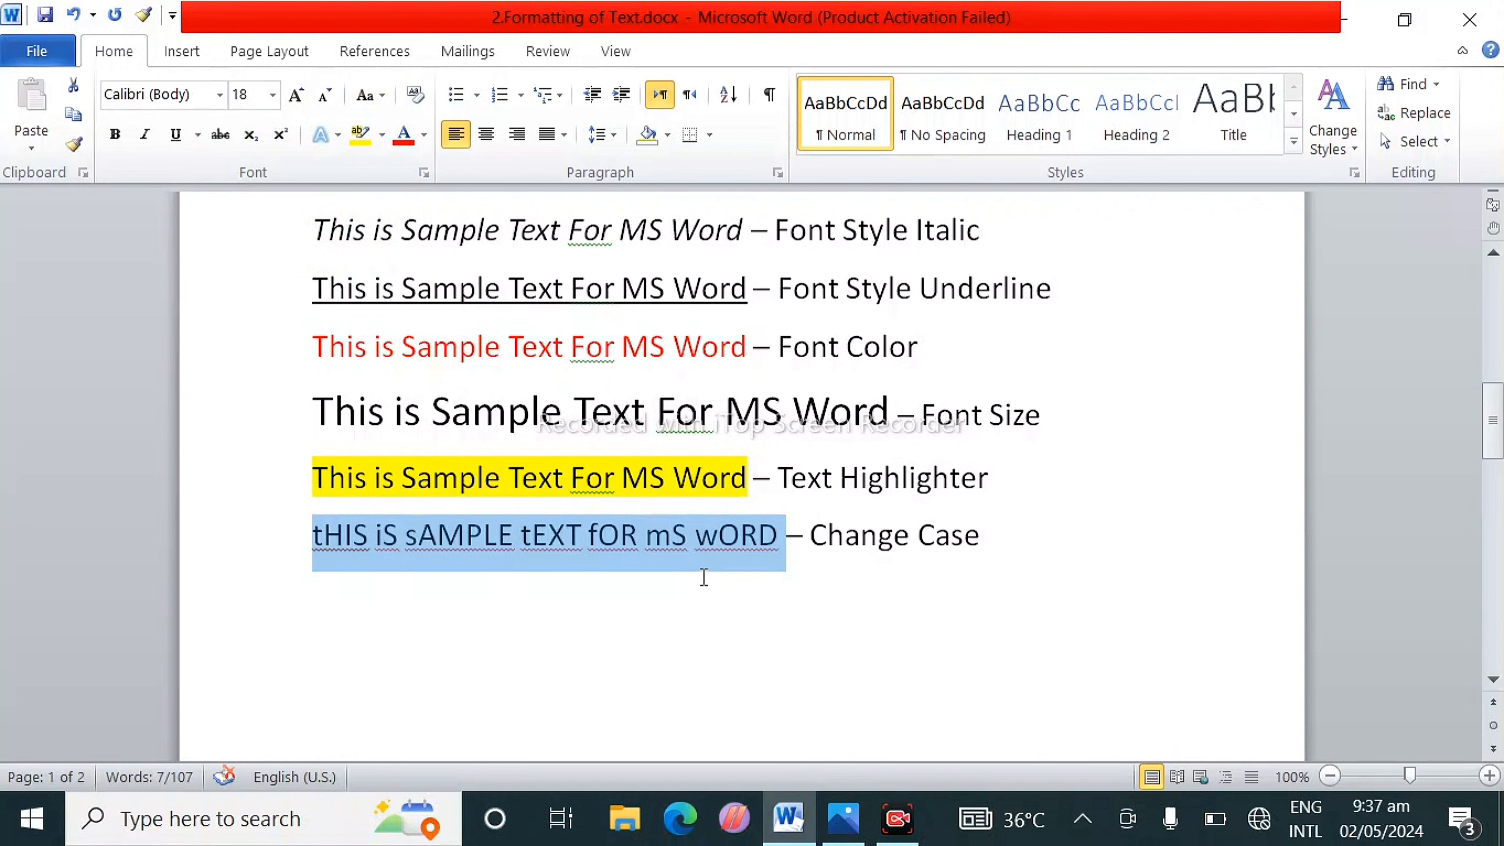
Step: Cycle the Change Case line's sample text repeatedly through uppercase, lowercase and capitalized words, ending with each word capitalized
{"action": "key", "text": "shift+F3"}
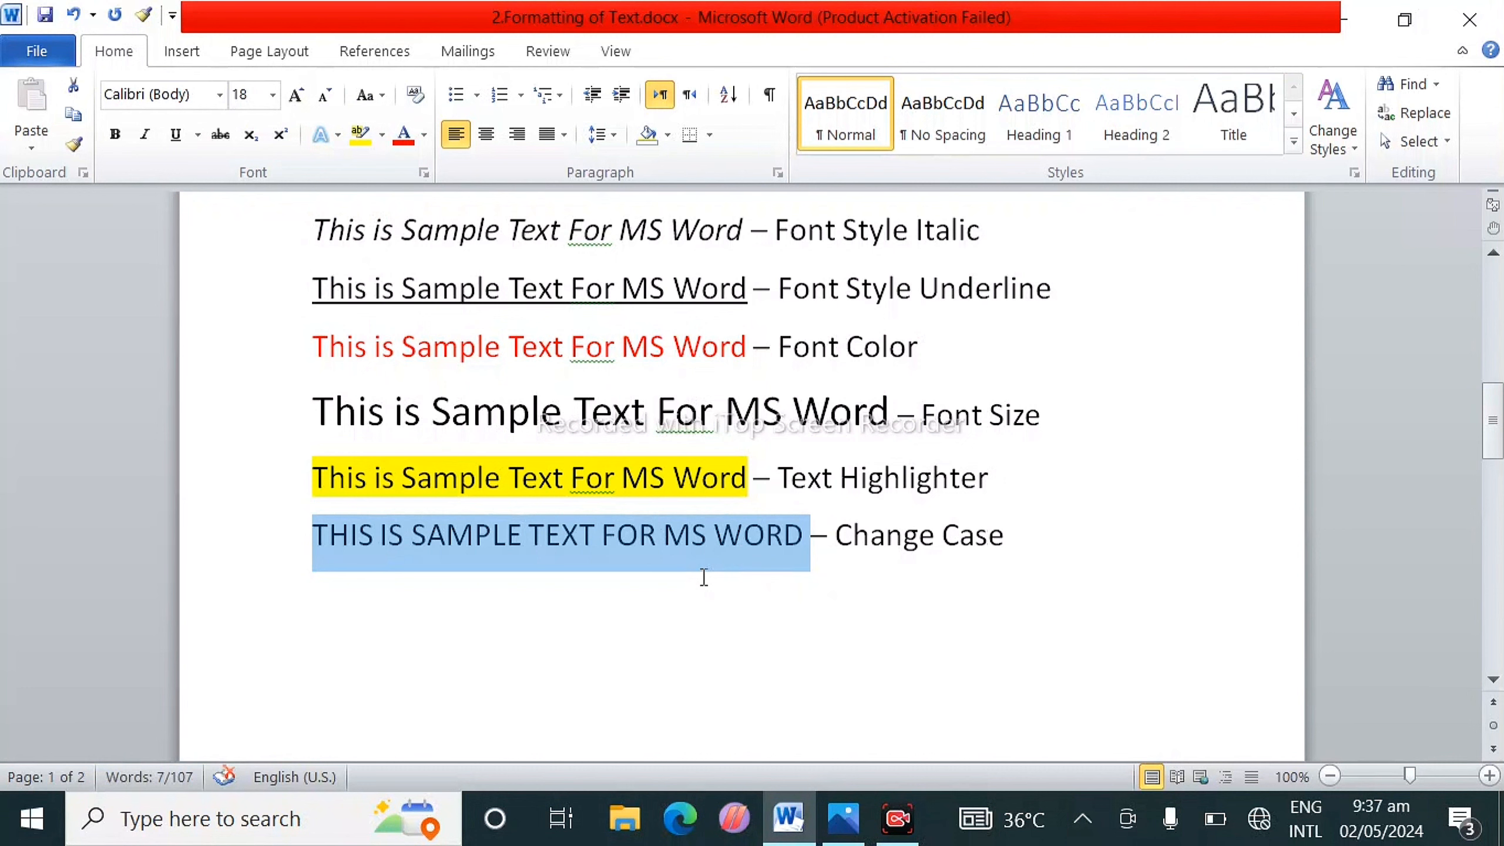
{"action": "key", "text": "shift+F3"}
{"action": "key", "text": "shift+F3"}
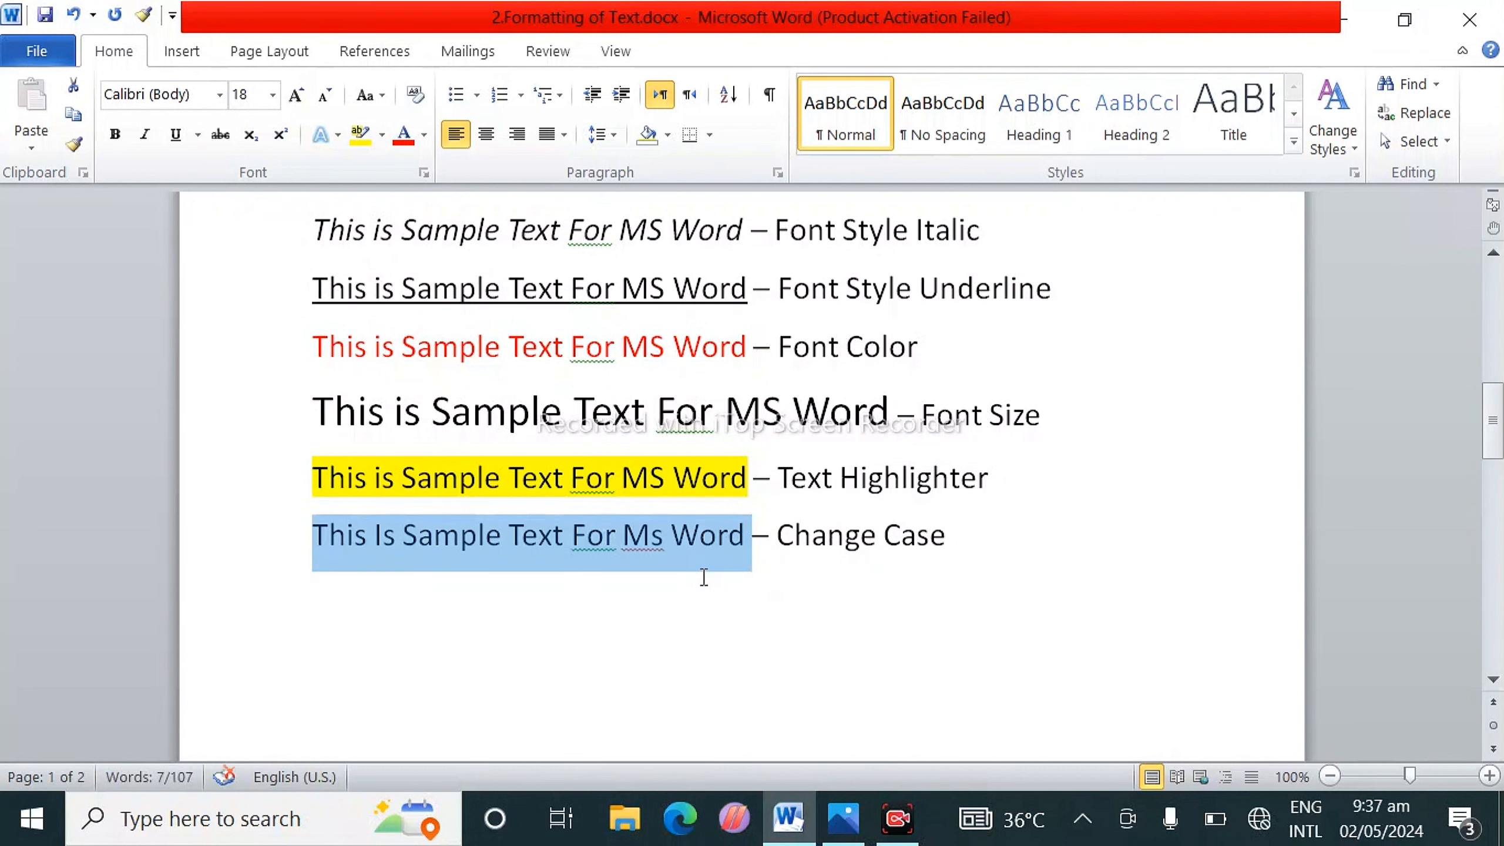
{"action": "key", "text": "shift+F3"}
{"action": "key", "text": "shift+F3"}
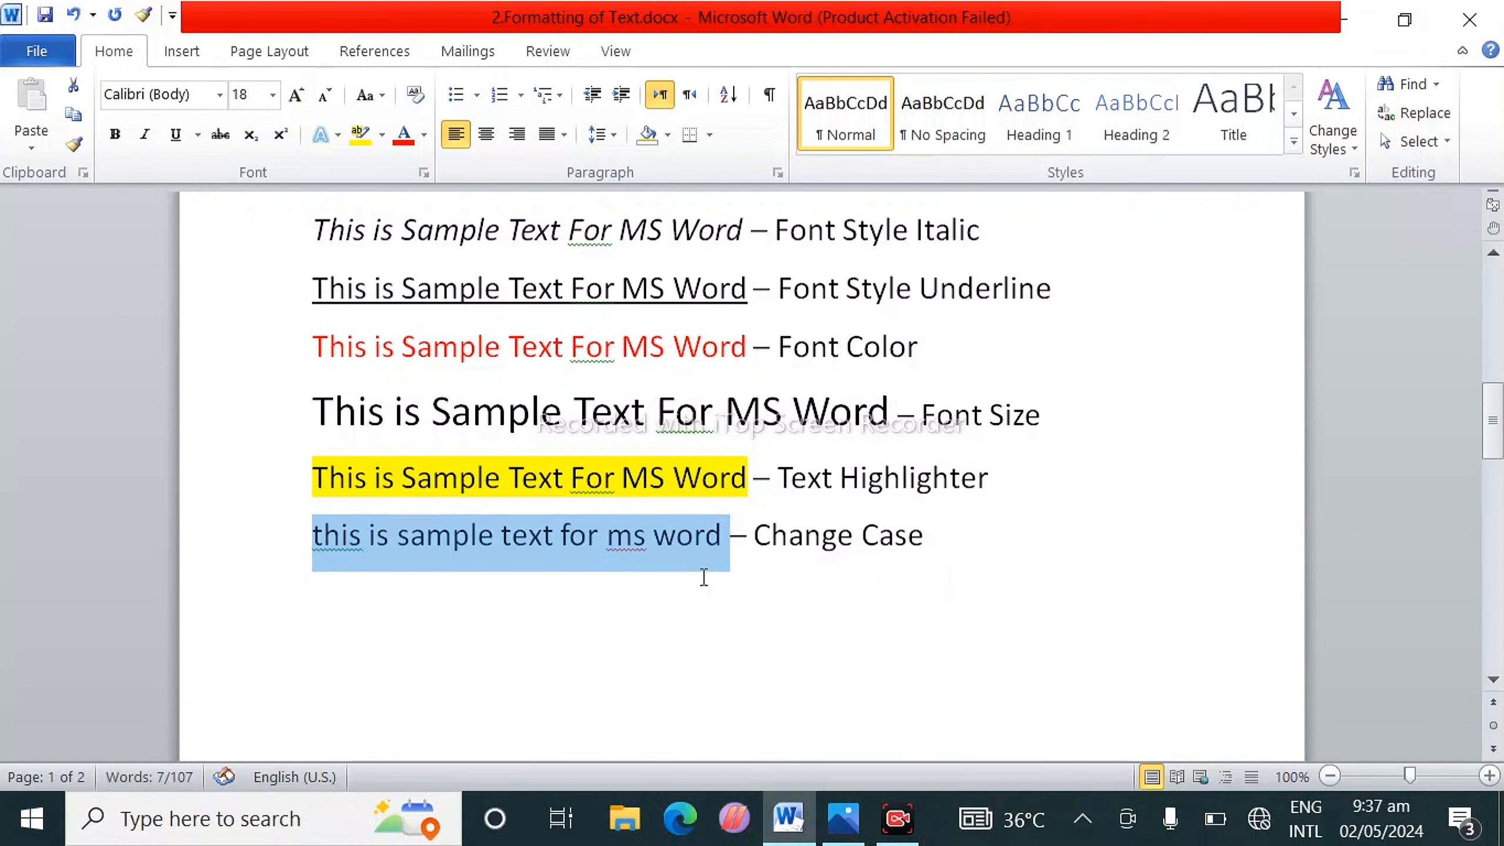
{"action": "key", "text": "shift+F3"}
{"action": "key", "text": "shift+F3"}
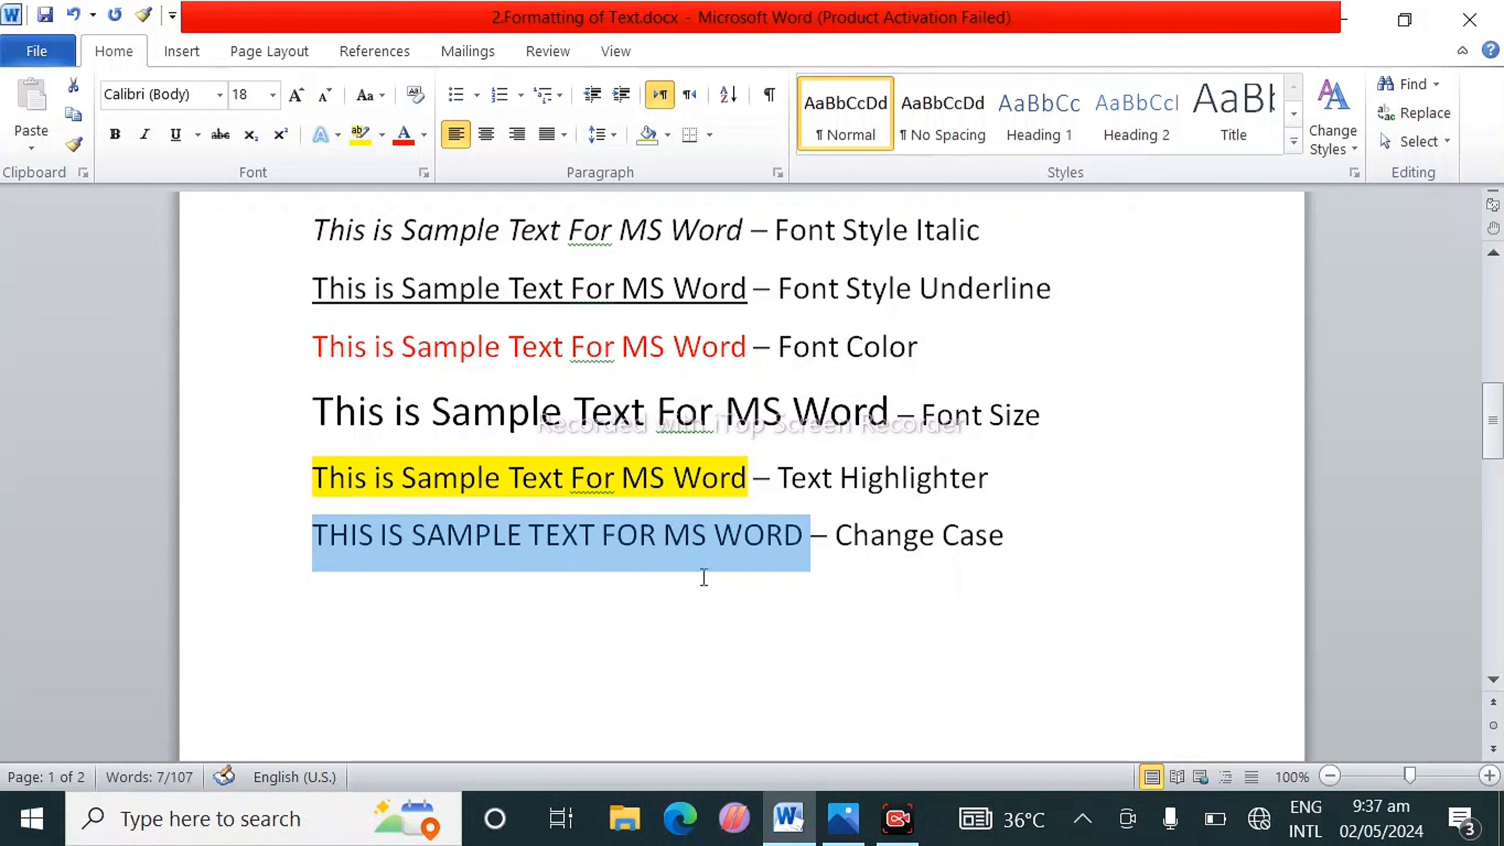
{"action": "key", "text": "shift+F3"}
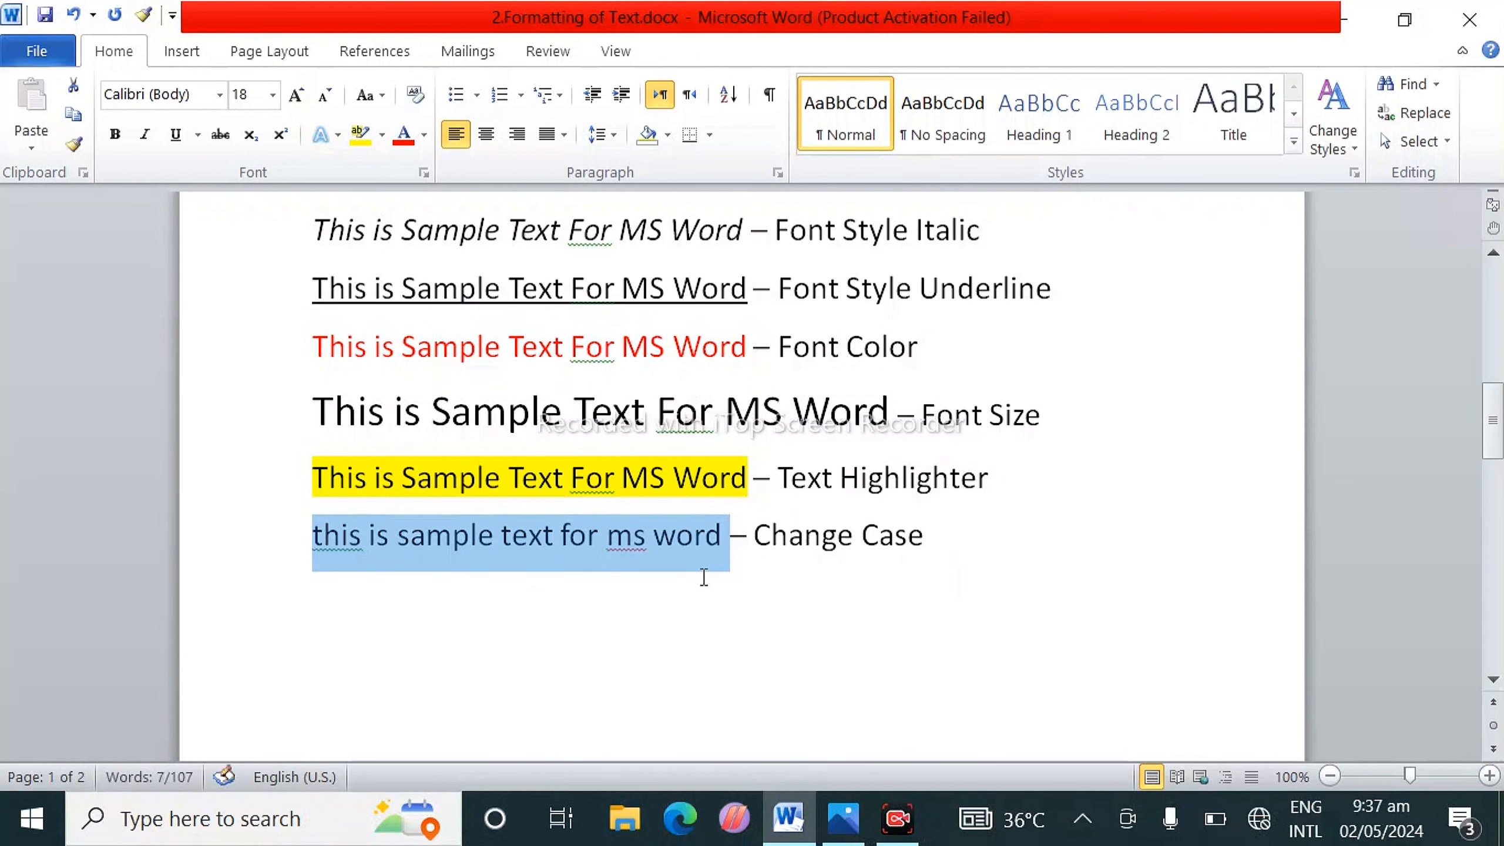
{"action": "key", "text": "shift+F3"}
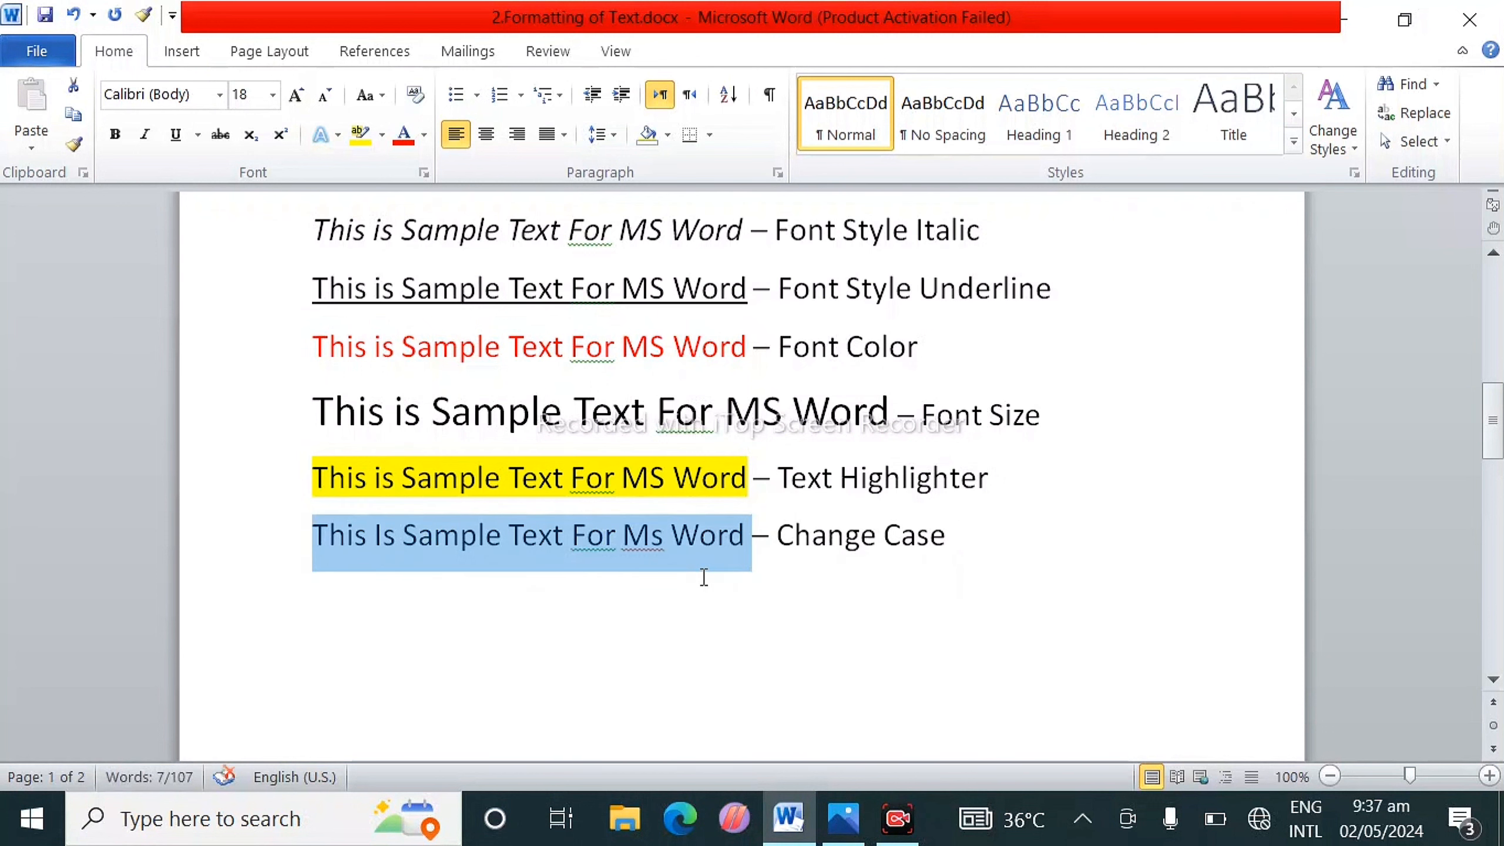
Step: Apply tOGGLE cASE to the selected sample text on the Change Case line
{"action": "left_click", "coordinate": [379, 111]}
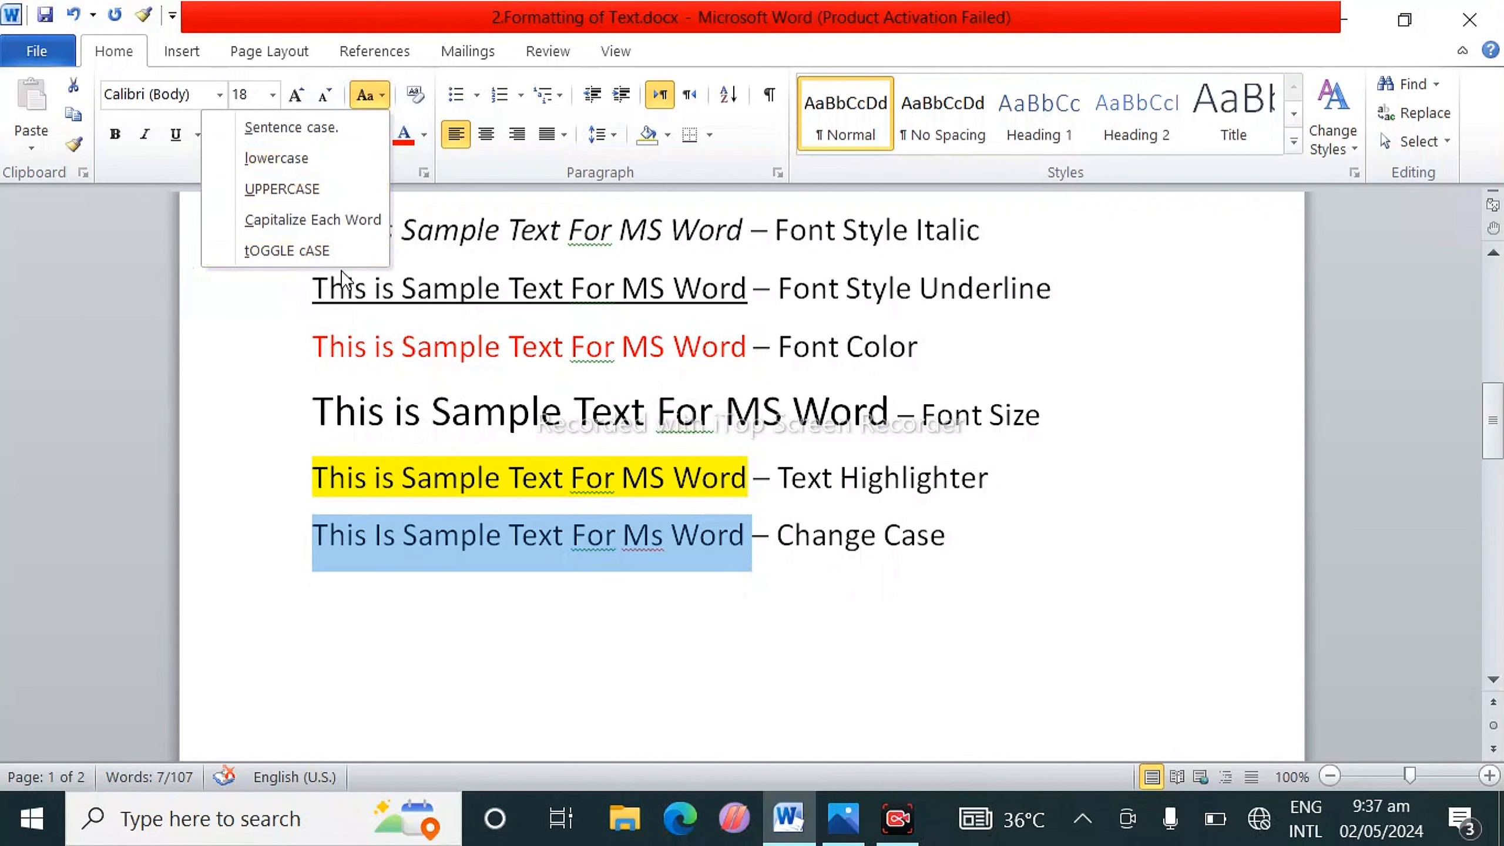
{"action": "left_click", "coordinate": [327, 255]}
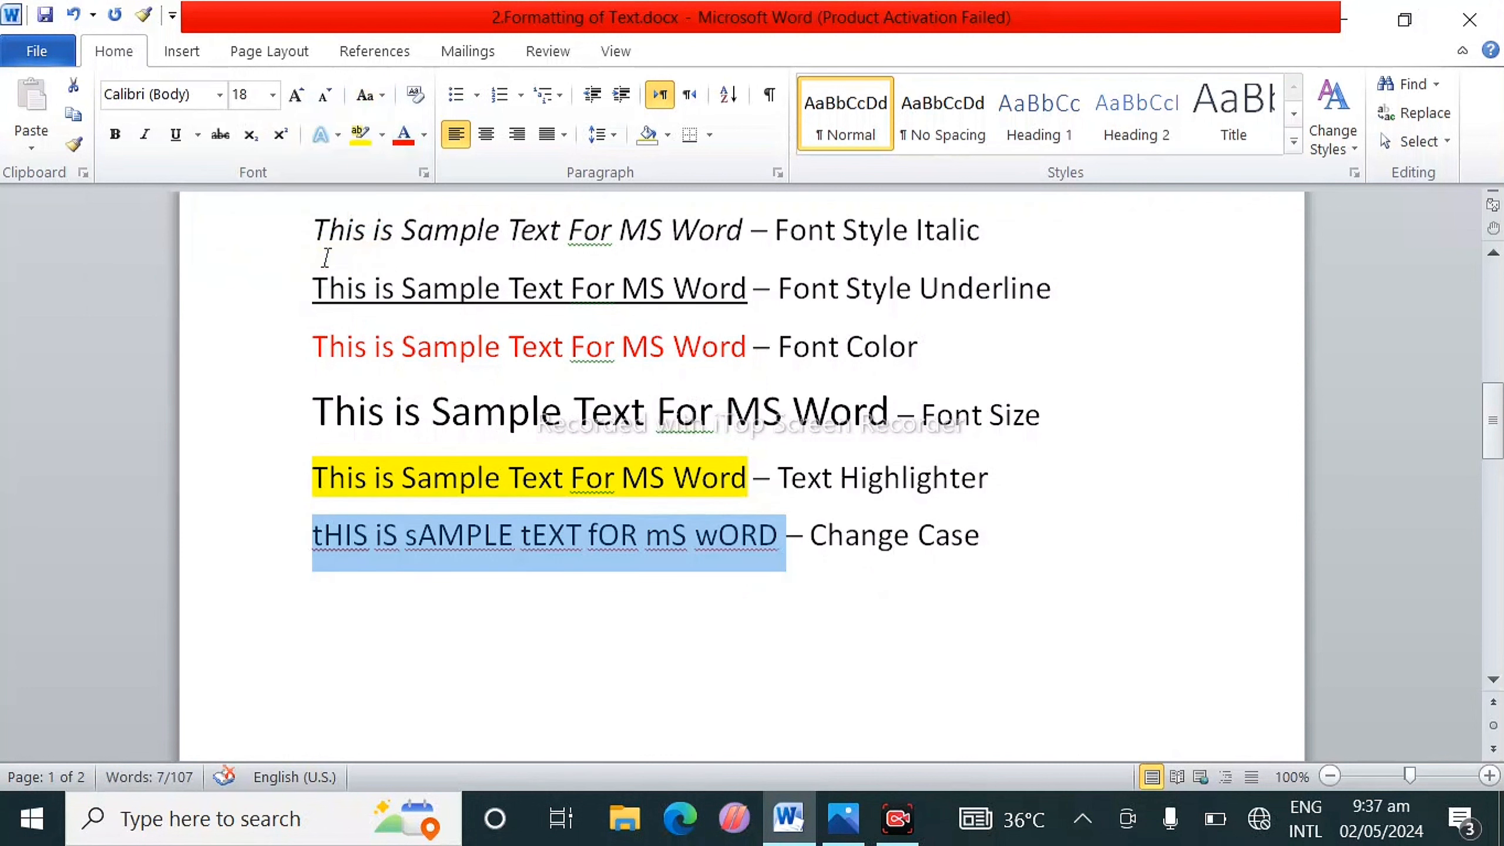
Step: Review the formatted sample lines from Font through Change Case, along with the list of formatting topics above them
{"action": "scroll", "coordinate": [448, 389], "scroll_direction": "up", "scroll_amount": 10}
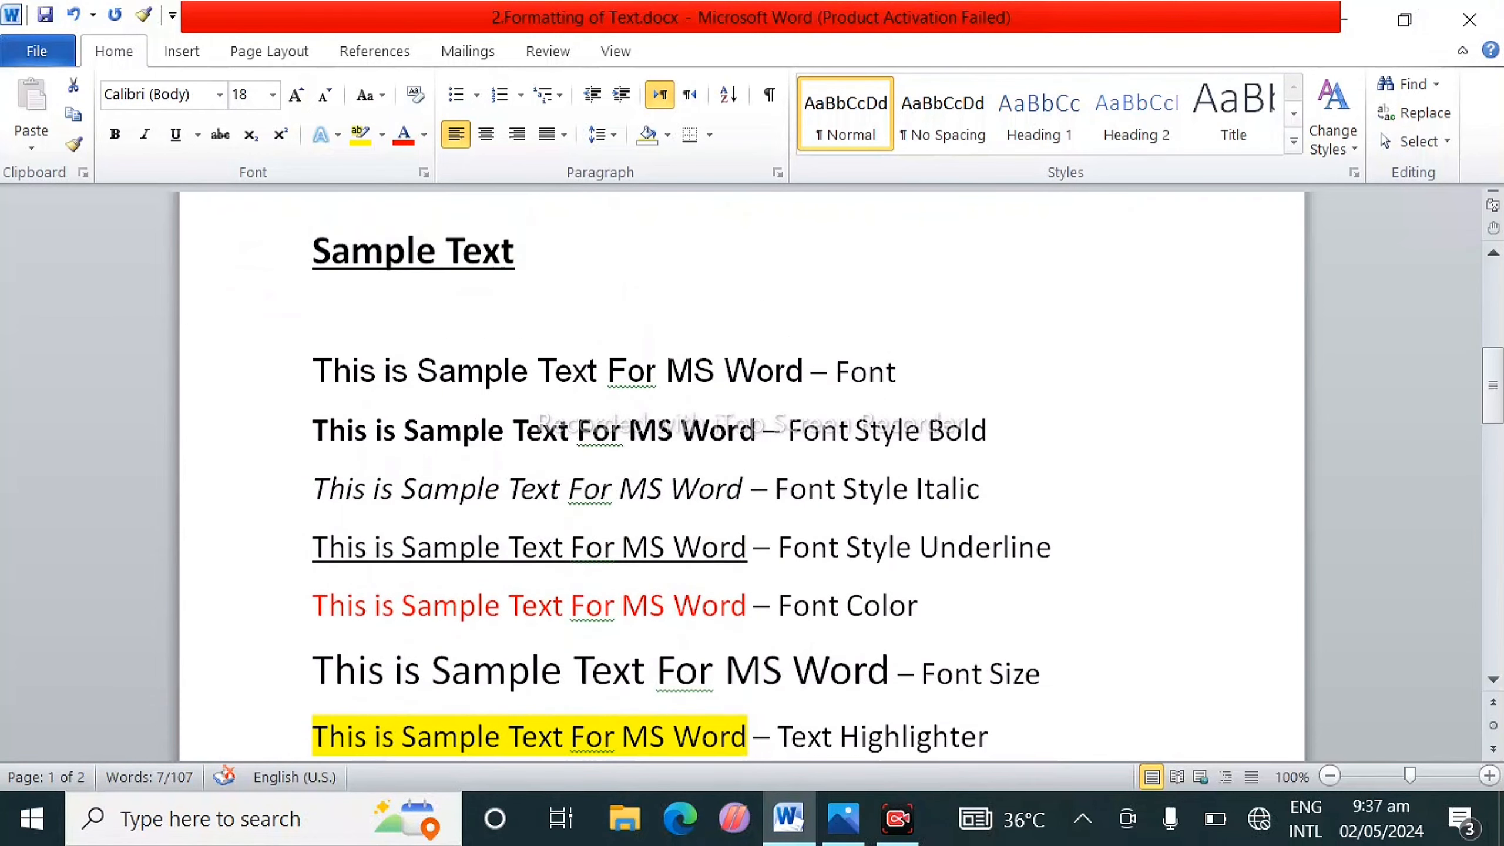
{"action": "scroll", "coordinate": [740, 474], "scroll_direction": "down", "scroll_amount": 10}
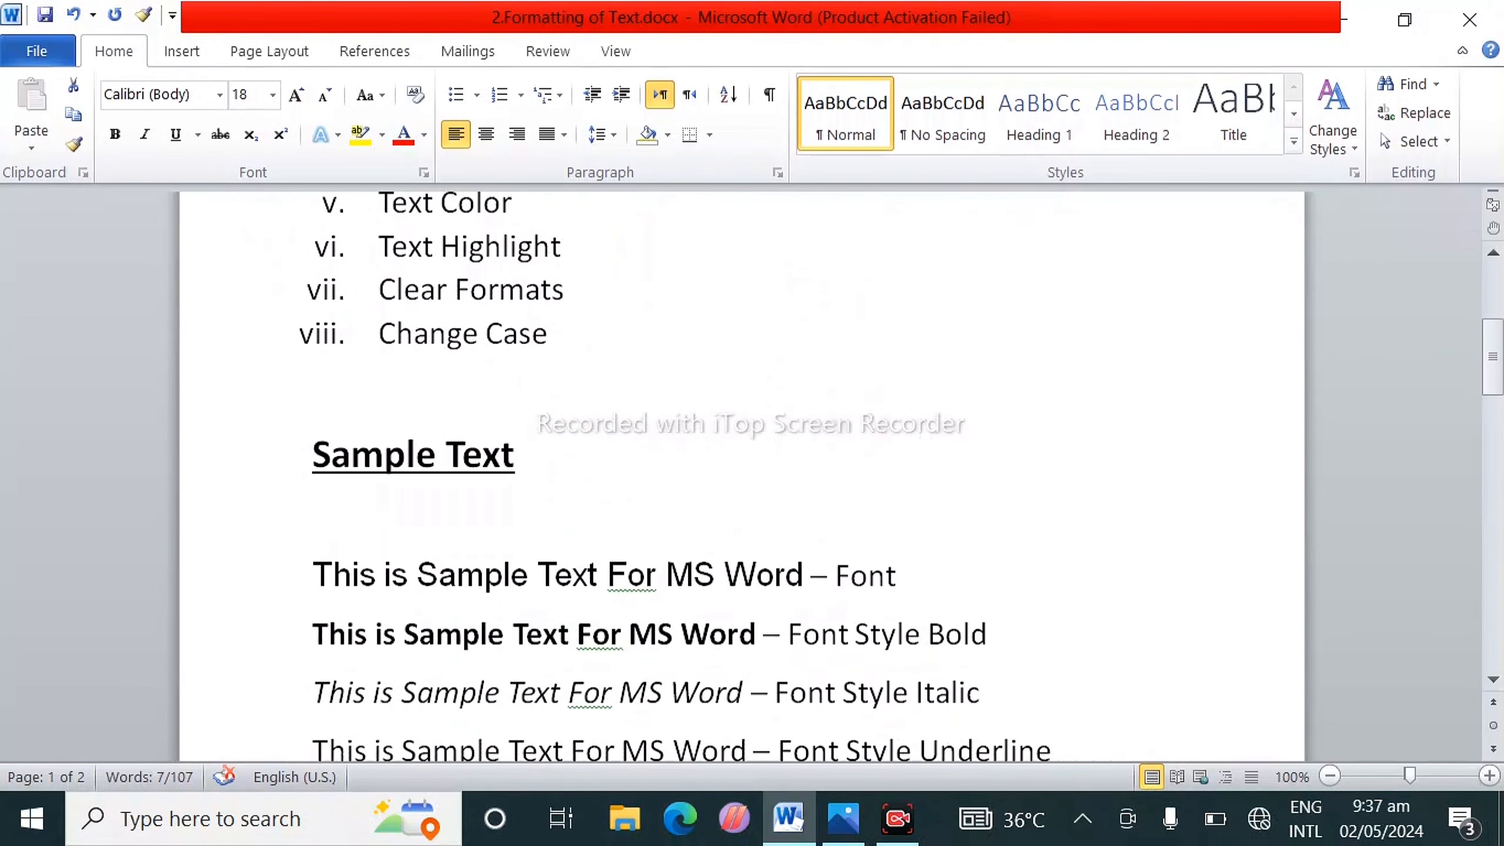
{"action": "scroll", "coordinate": [740, 474], "scroll_direction": "down", "scroll_amount": 1}
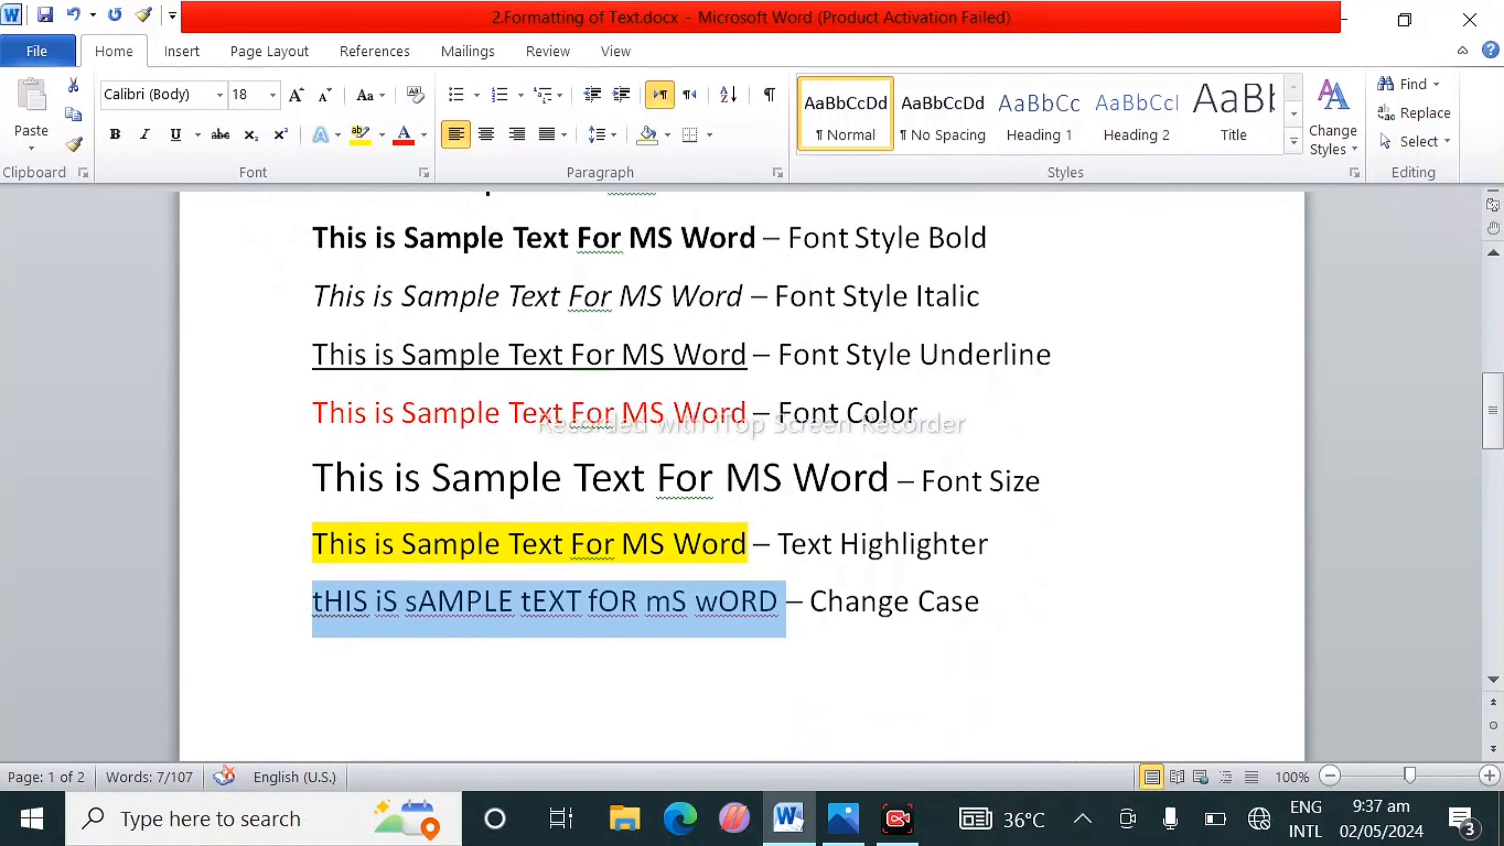
{"action": "scroll", "coordinate": [740, 474], "scroll_direction": "up", "scroll_amount": 3}
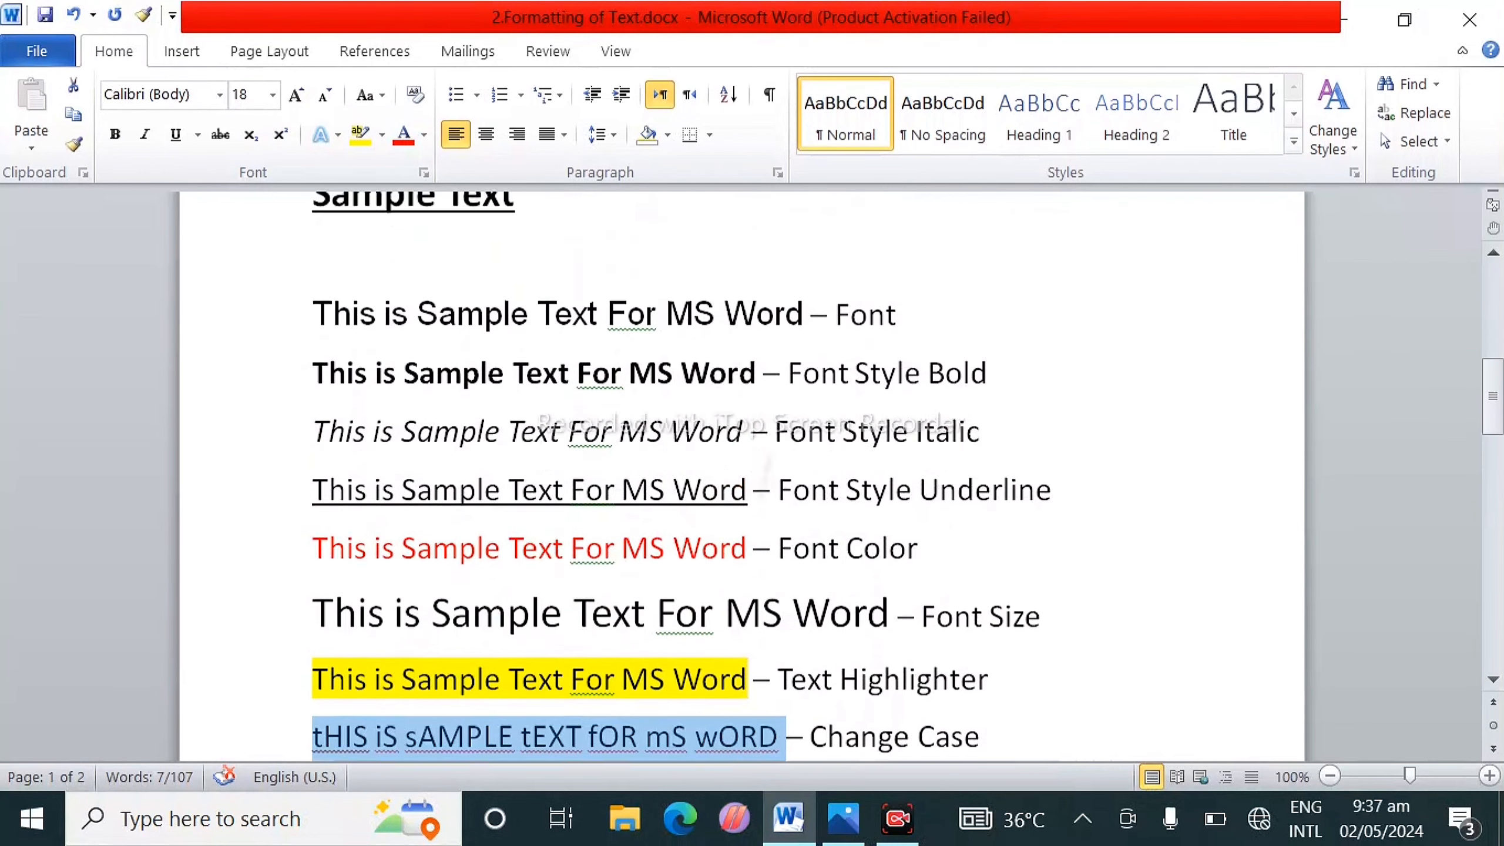
{"action": "scroll", "coordinate": [740, 474], "scroll_direction": "down", "scroll_amount": 1}
{"action": "scroll", "coordinate": [740, 474], "scroll_direction": "up", "scroll_amount": 4}
{"action": "scroll", "coordinate": [740, 474], "scroll_direction": "up", "scroll_amount": 1}
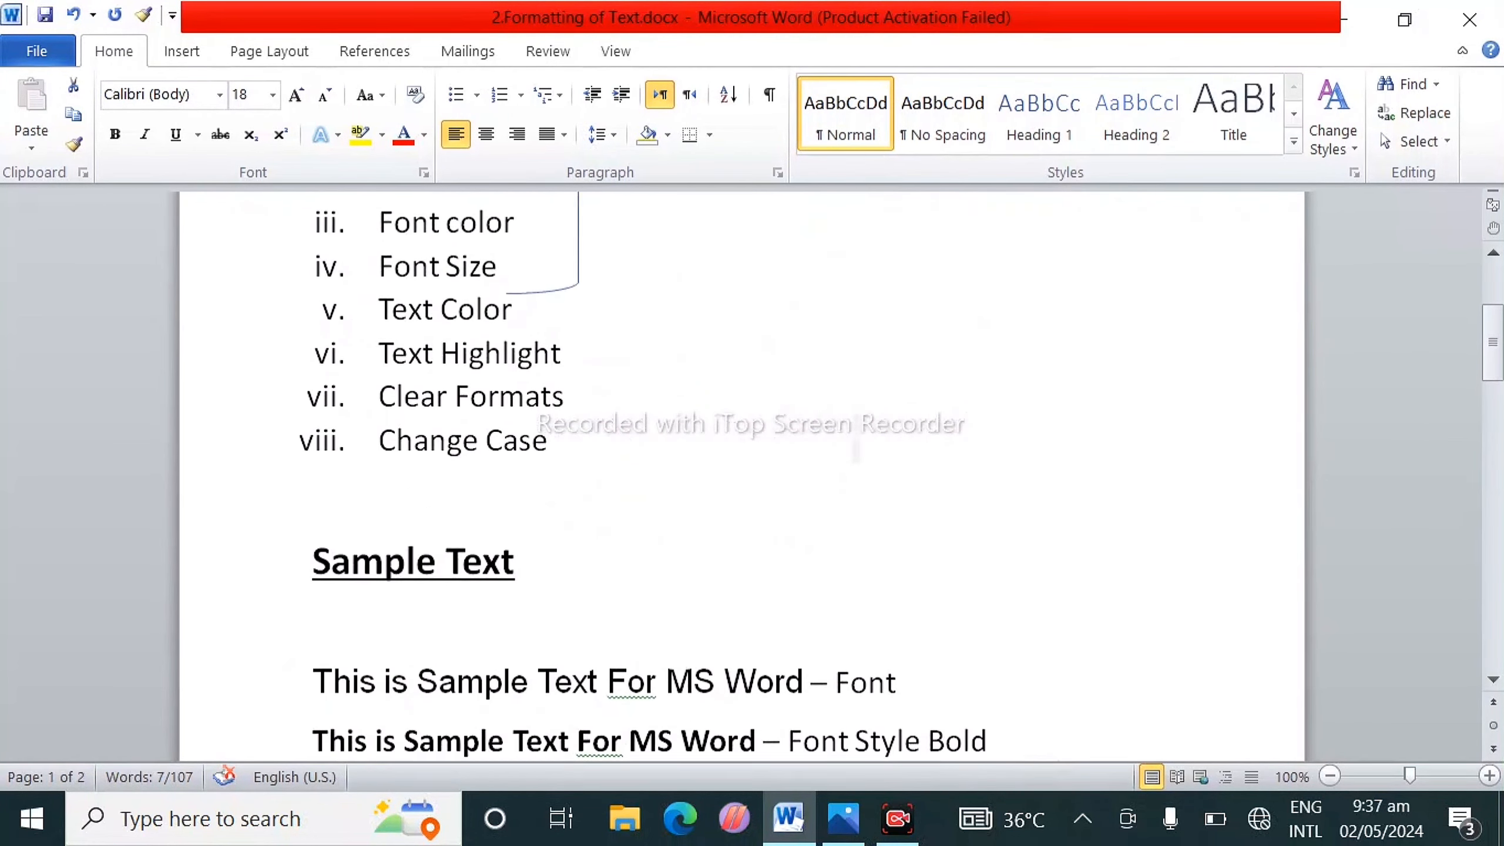
{"action": "scroll", "coordinate": [740, 474], "scroll_direction": "down", "scroll_amount": 6}
{"action": "scroll", "coordinate": [741, 474], "scroll_direction": "down", "scroll_amount": 1}
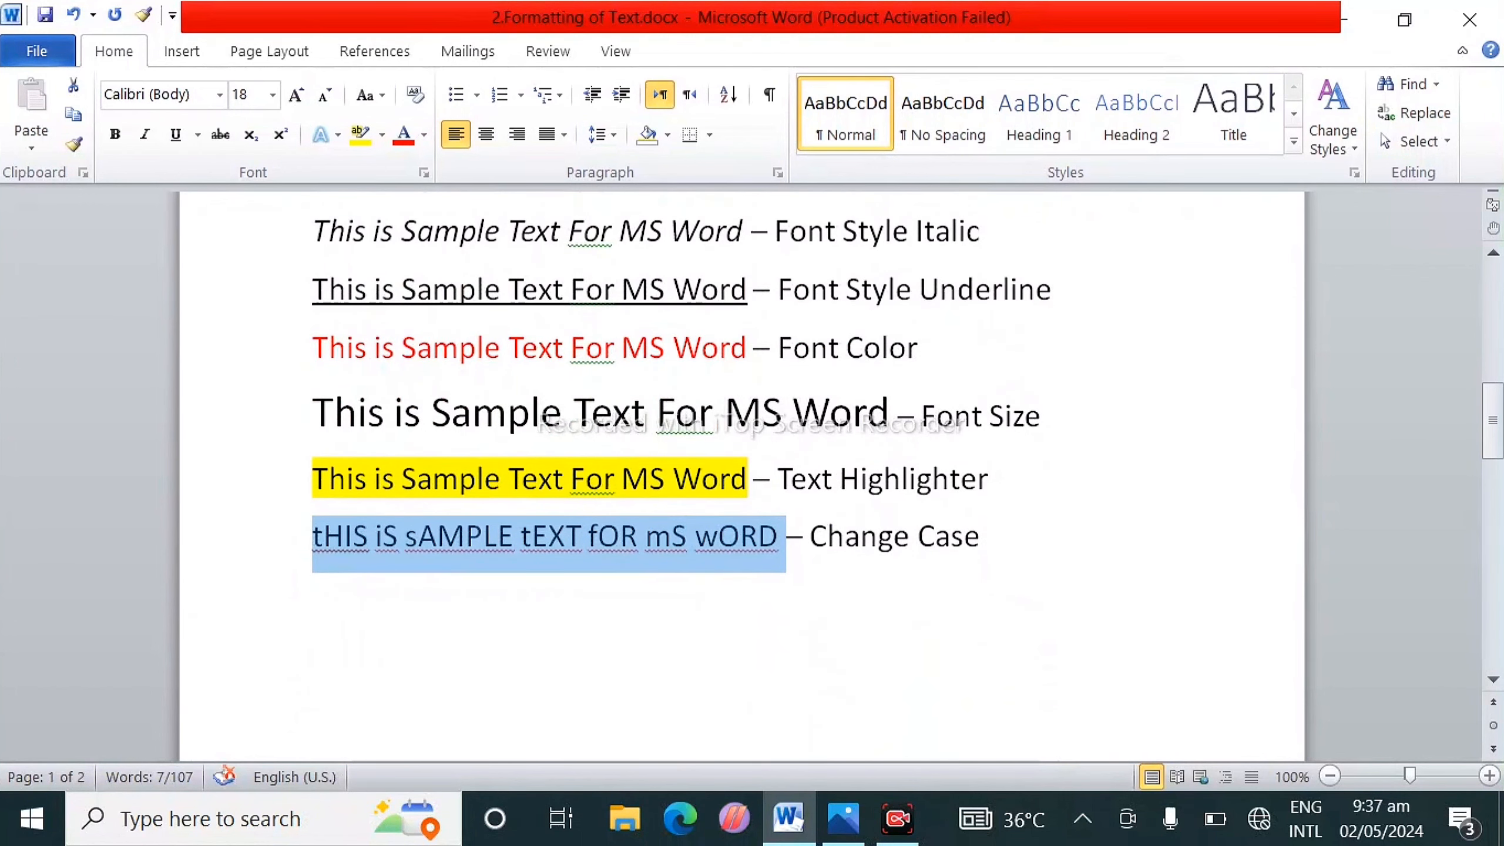
{"action": "scroll", "coordinate": [740, 474], "scroll_direction": "up", "scroll_amount": 6}
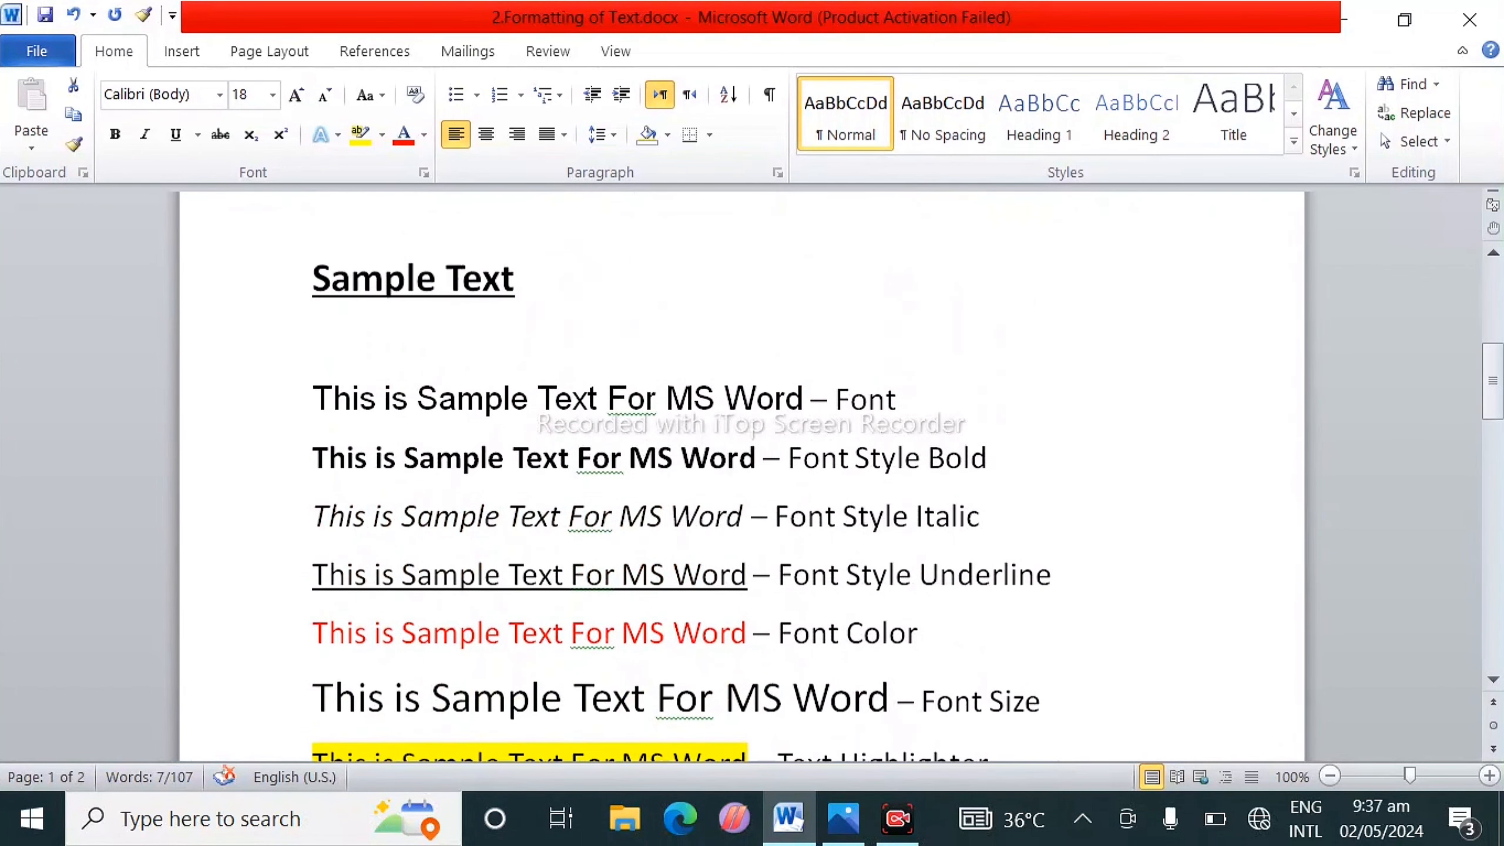
{"action": "scroll", "coordinate": [740, 474], "scroll_direction": "down", "scroll_amount": 2}
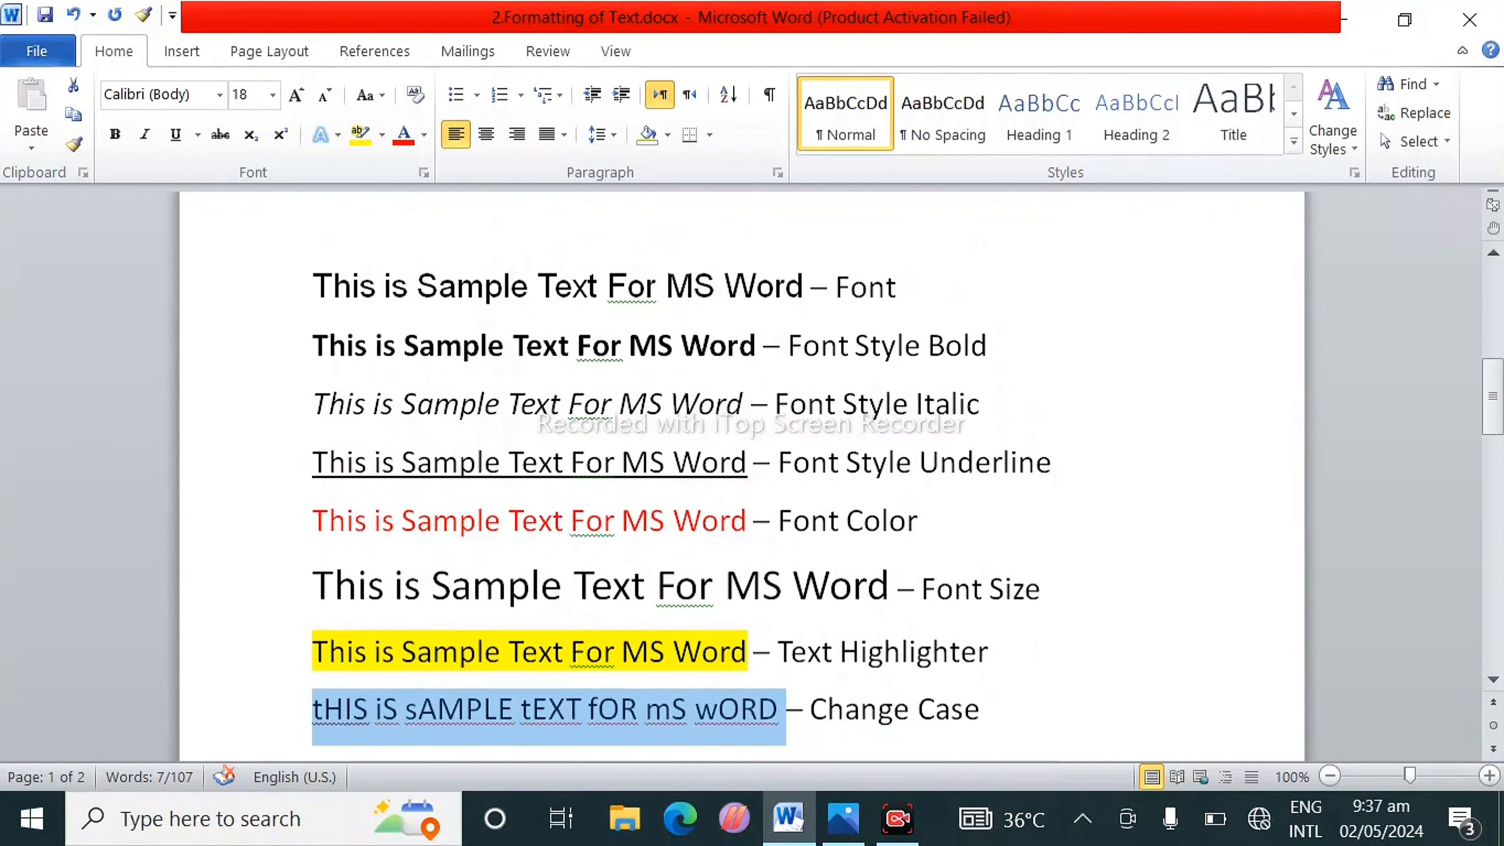
{"action": "left_click", "coordinate": [439, 287]}
{"action": "scroll", "coordinate": [432, 282], "scroll_direction": "down", "scroll_amount": 1}
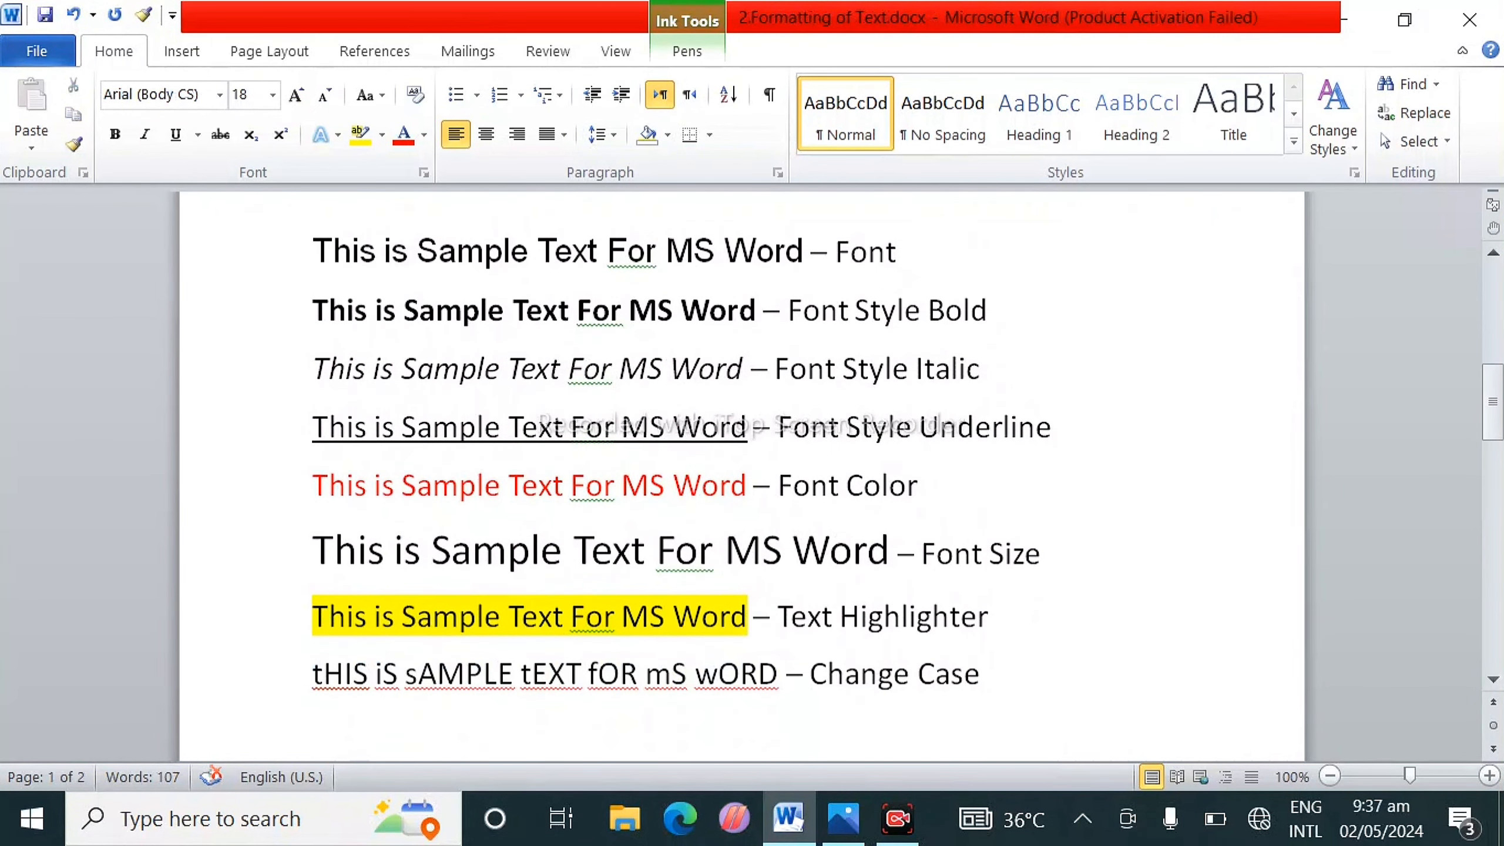
{"action": "left_click", "coordinate": [420, 309]}
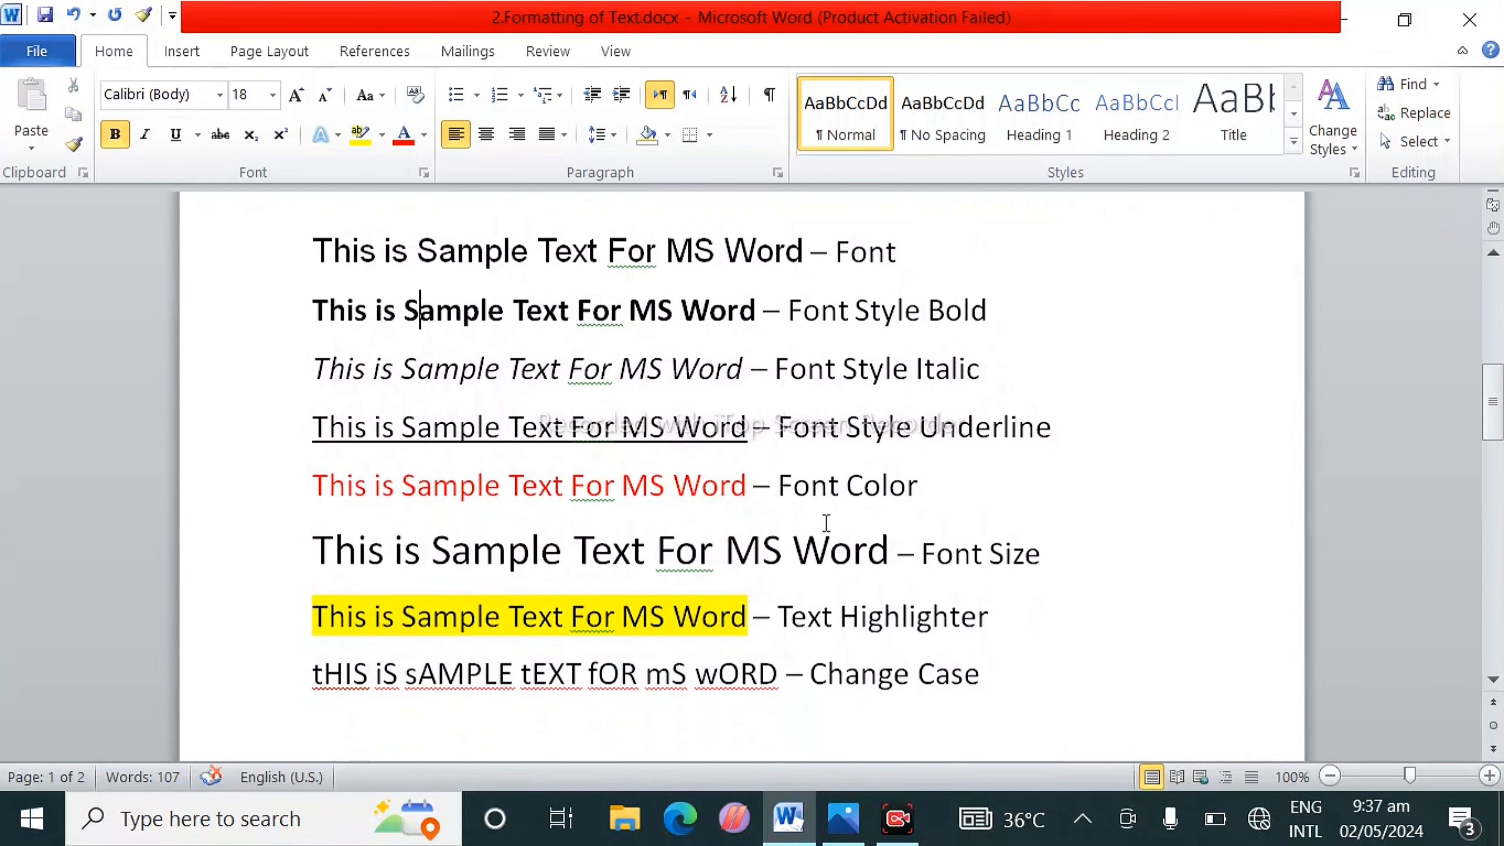